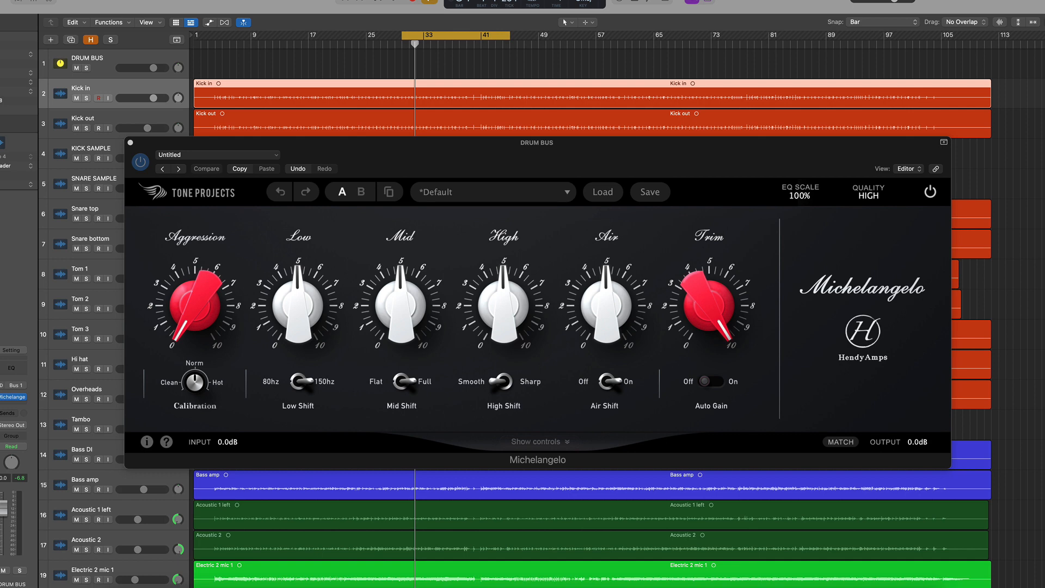
Move the Michelangelo plug-in window higher on the arrangement, then expand its extended controls and collapse them again
{"action": "left_click_drag", "start_coordinate": [640, 160], "coordinate": [630, 116]}
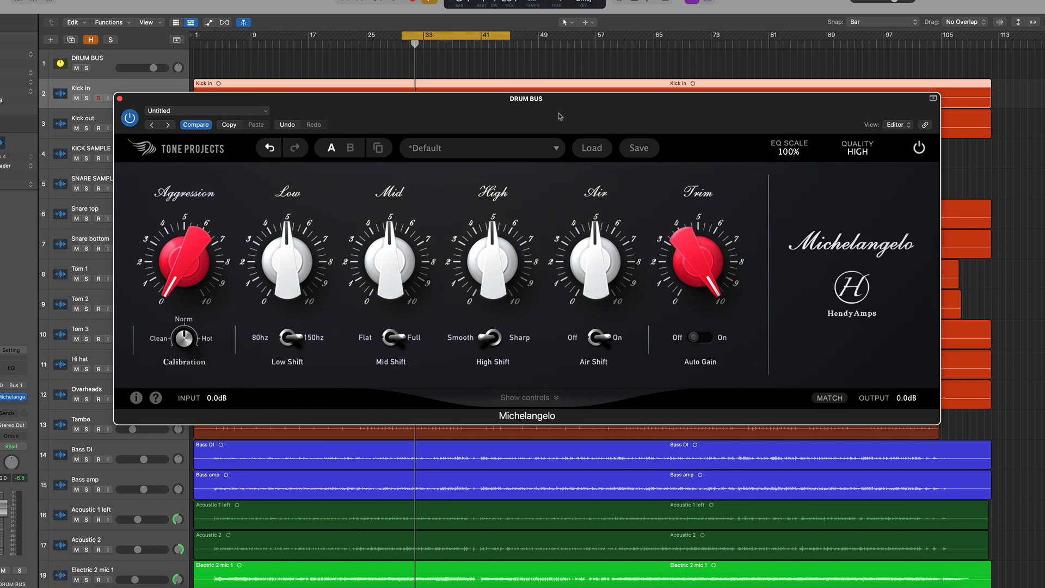
{"action": "left_click_drag", "start_coordinate": [560, 116], "coordinate": [558, 61]}
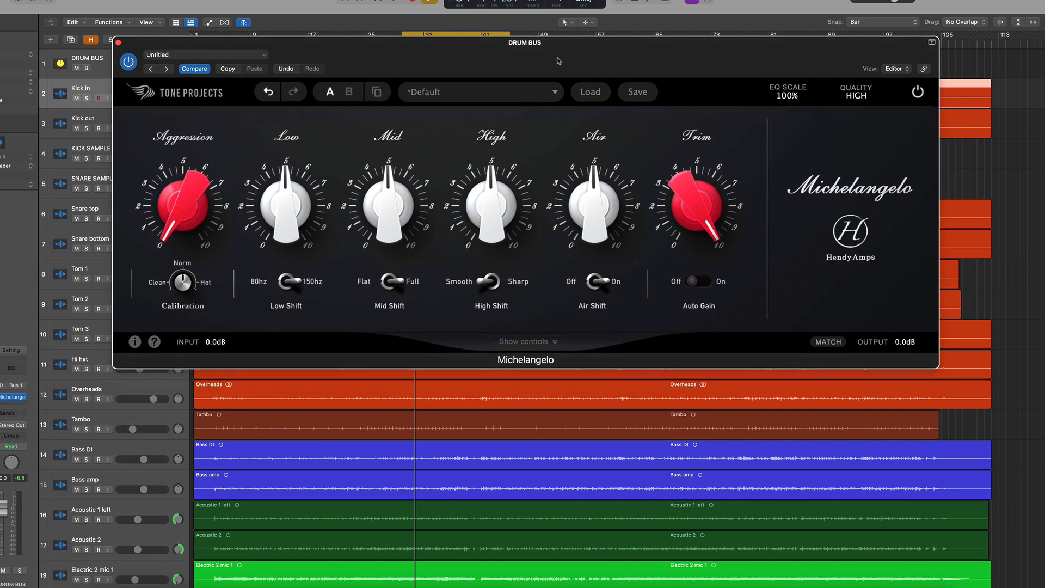
{"action": "left_click", "coordinate": [555, 342]}
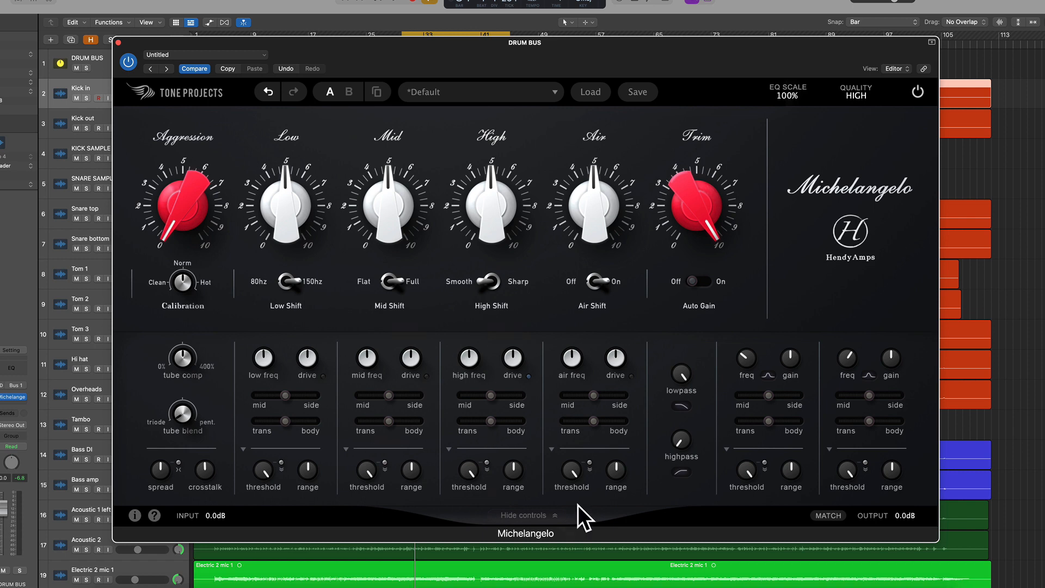
{"action": "left_click", "coordinate": [557, 517]}
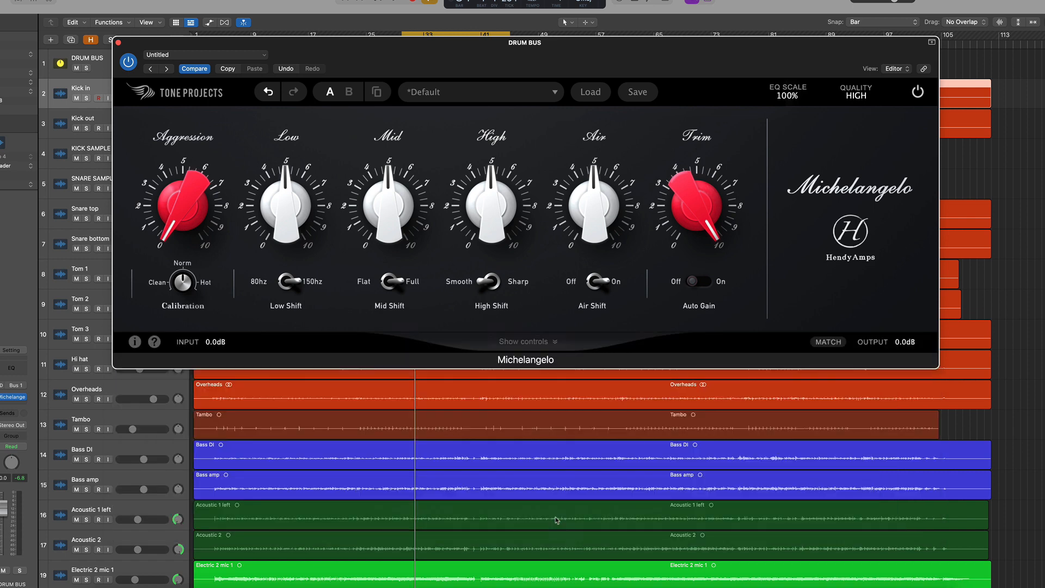
Try the Low knob at 5.22 and reset it, then switch Low Shift to 80hz and back to 150hz
{"action": "mouse_move", "coordinate": [392, 175]}
{"action": "mouse_move", "coordinate": [559, 244]}
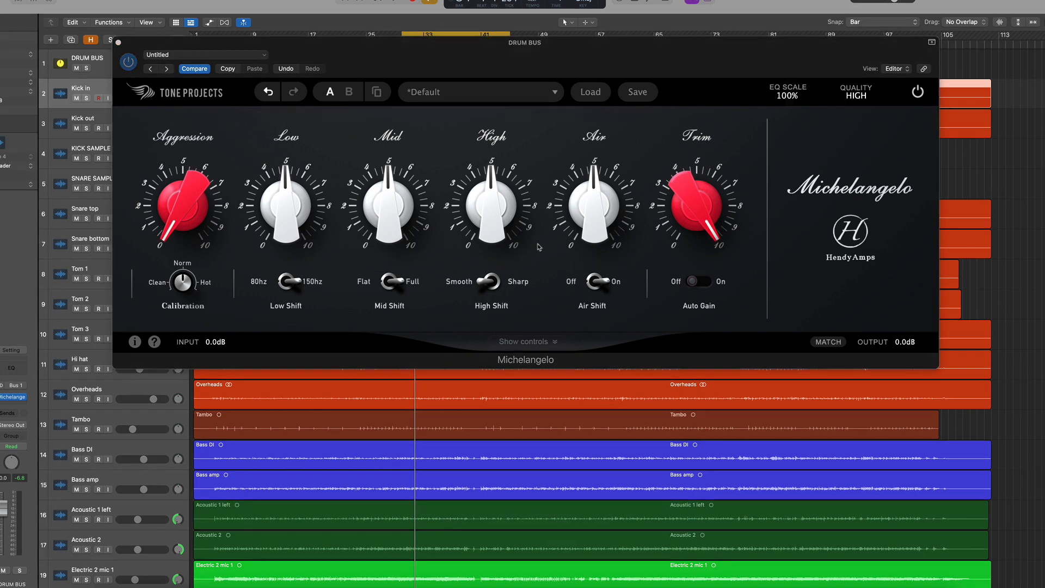
{"action": "mouse_move", "coordinate": [525, 248]}
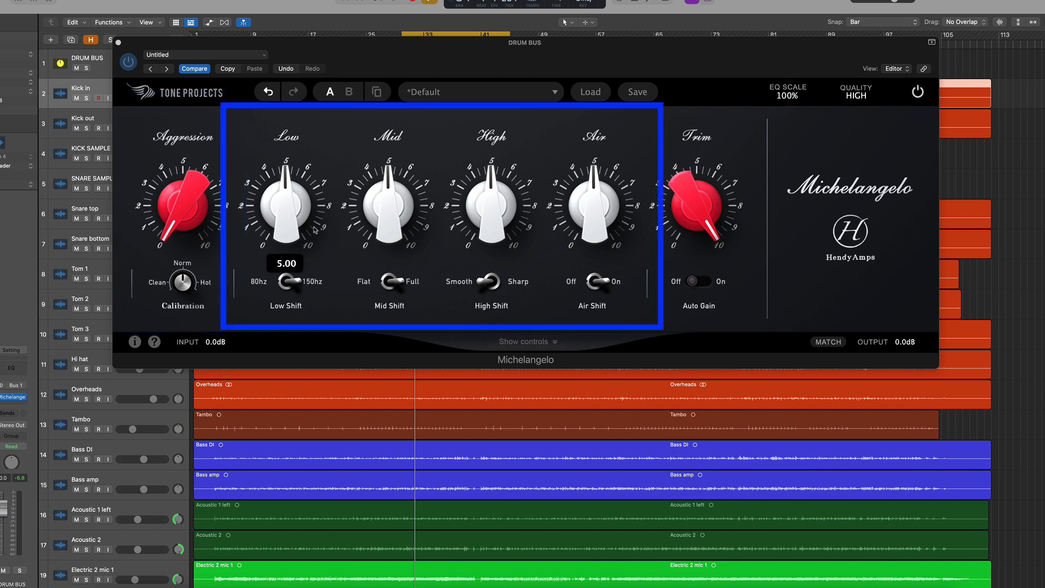
{"action": "mouse_move", "coordinate": [298, 213]}
{"action": "left_mouse_down"}
{"action": "mouse_move", "coordinate": [295, 189]}
{"action": "mouse_move", "coordinate": [292, 206]}
{"action": "left_mouse_up"}
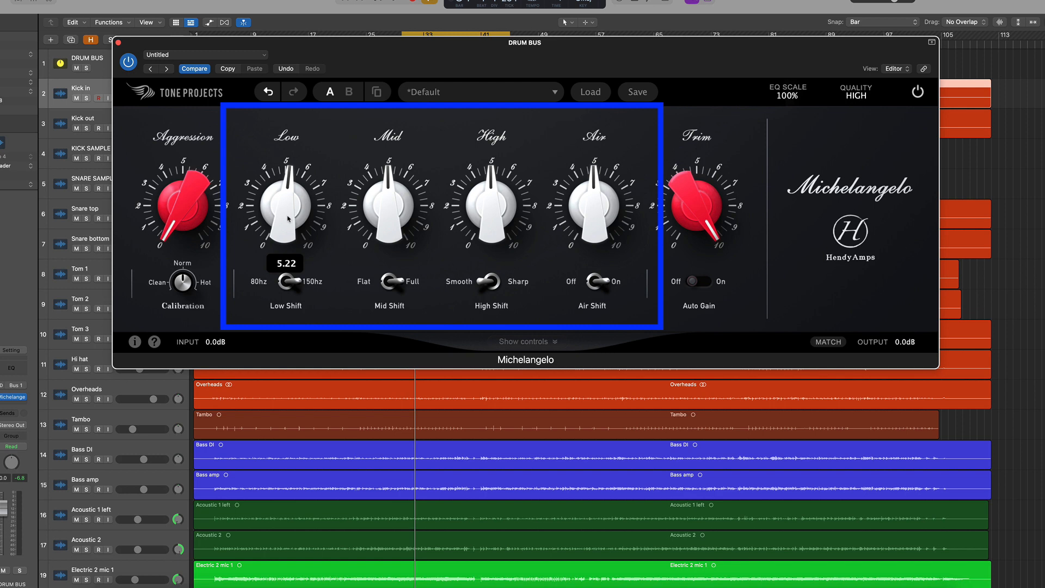
{"action": "double_click", "coordinate": [288, 215]}
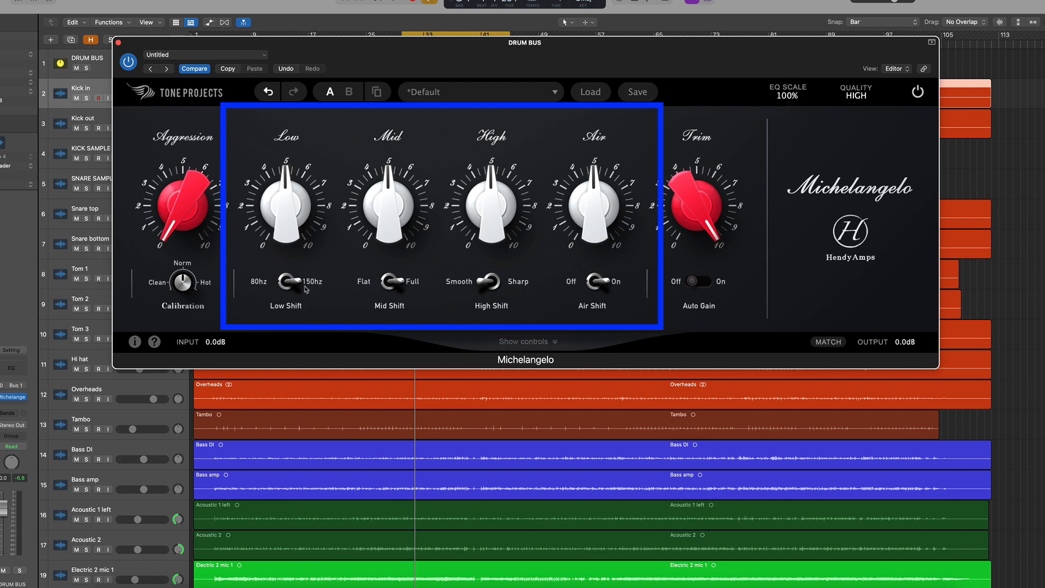
{"action": "left_click", "coordinate": [257, 284]}
{"action": "left_click", "coordinate": [313, 285]}
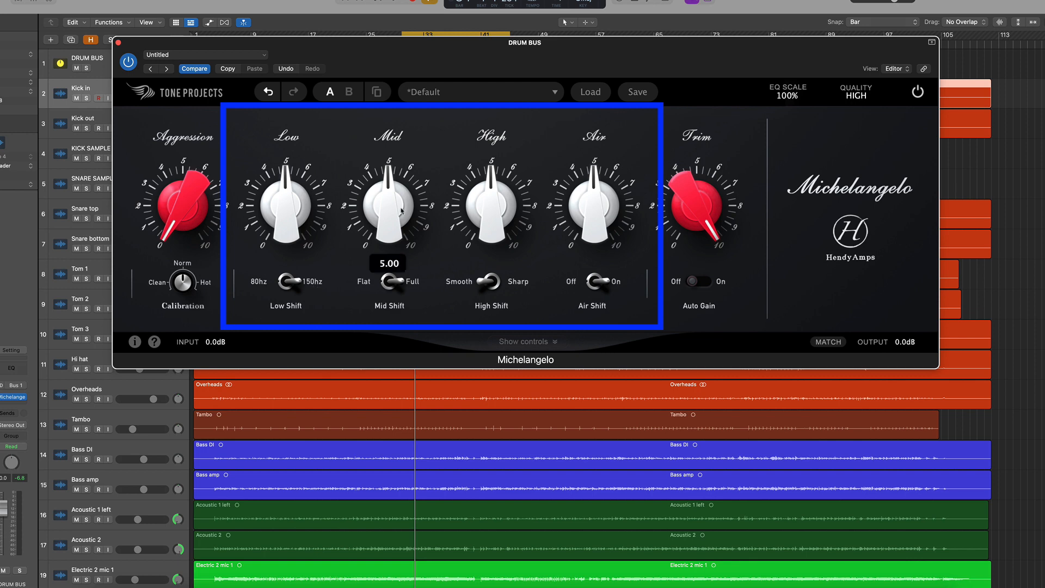
Try Mid Shift at Flat and High Shift at Sharp, returning them to Full and Smooth
{"action": "left_click", "coordinate": [364, 284]}
{"action": "left_click", "coordinate": [418, 283]}
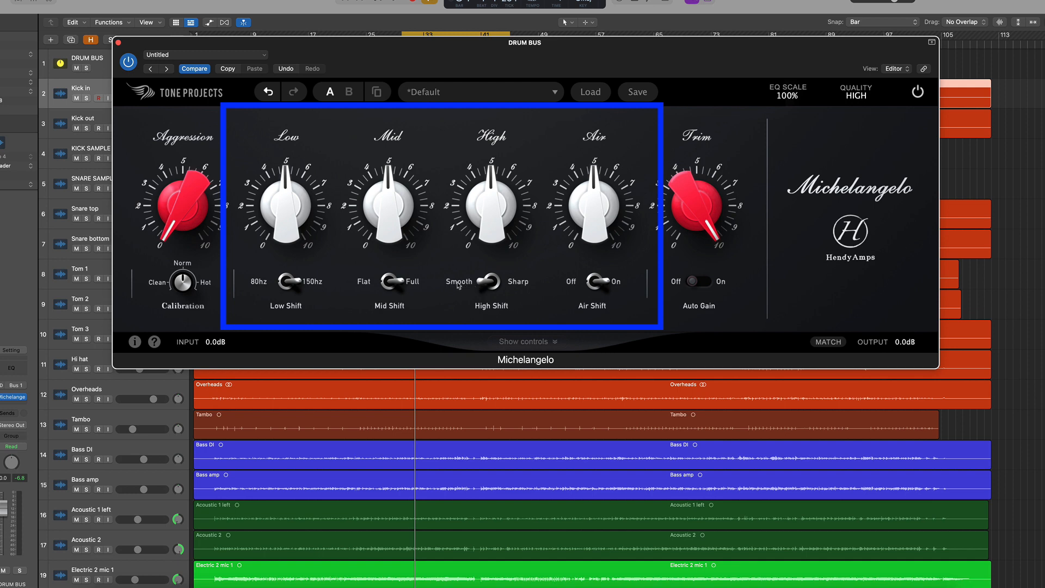
{"action": "left_click", "coordinate": [502, 284]}
{"action": "left_click", "coordinate": [501, 284]}
Toggle Air Shift between Off and On several times, leaving it On
{"action": "left_click", "coordinate": [602, 283]}
{"action": "left_click", "coordinate": [599, 281]}
{"action": "mouse_move", "coordinate": [612, 237]}
{"action": "left_click", "coordinate": [599, 284]}
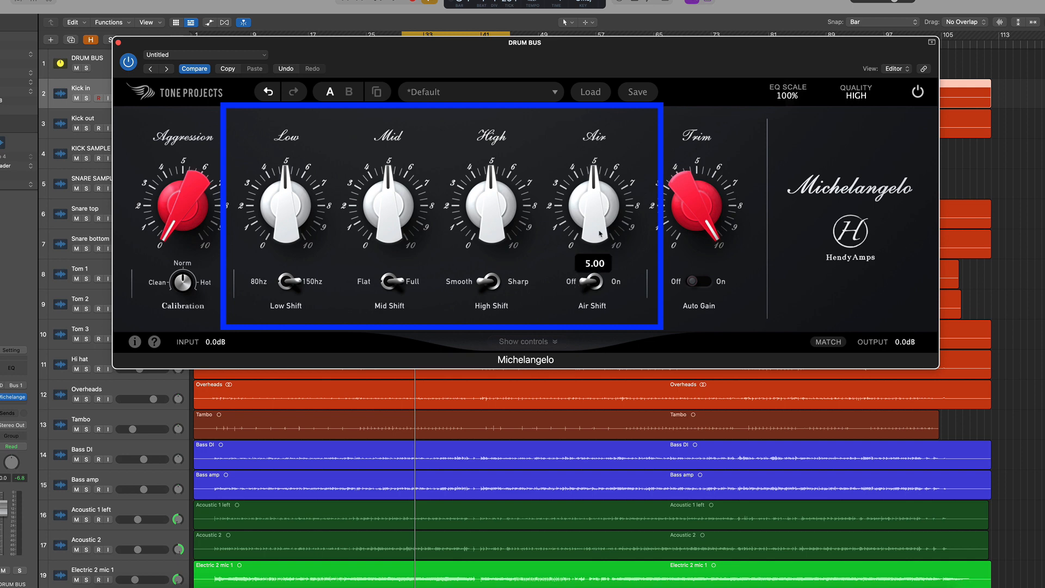
{"action": "left_click", "coordinate": [599, 282]}
{"action": "left_click", "coordinate": [598, 282]}
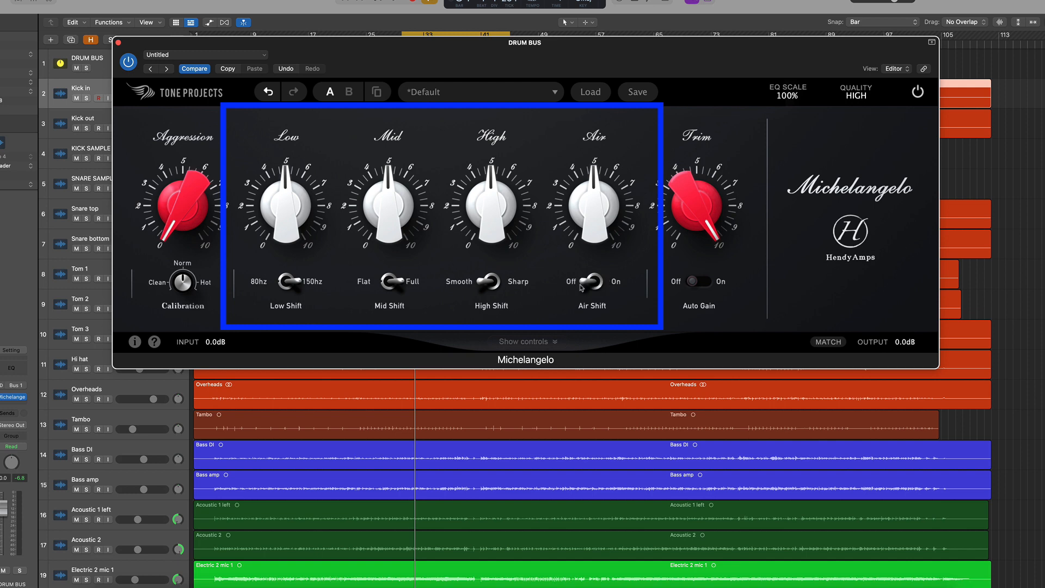
{"action": "left_click", "coordinate": [593, 282]}
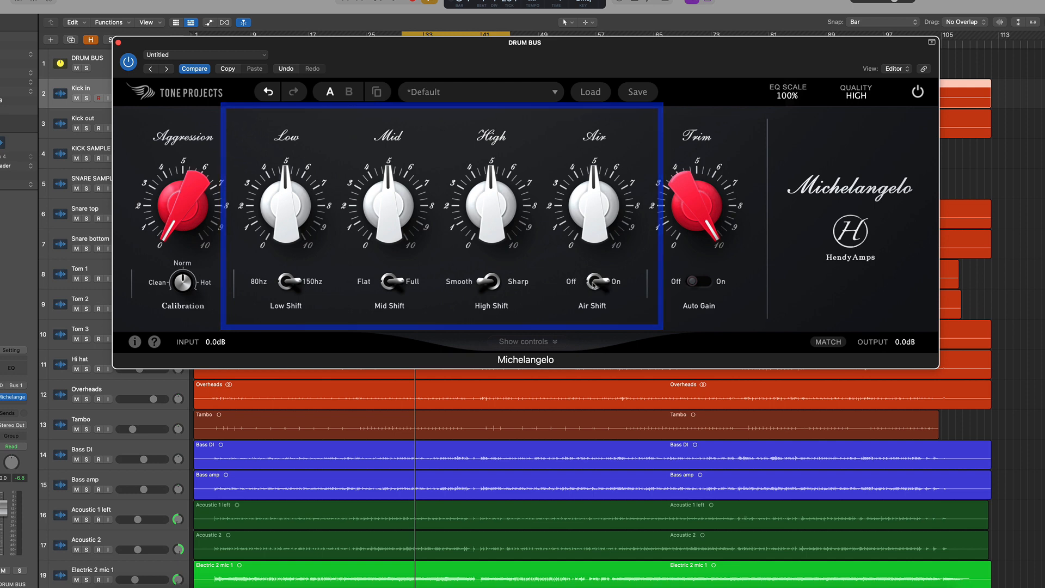
Turn on Auto Gain in the plug-in's Trim section
{"action": "mouse_move", "coordinate": [703, 218]}
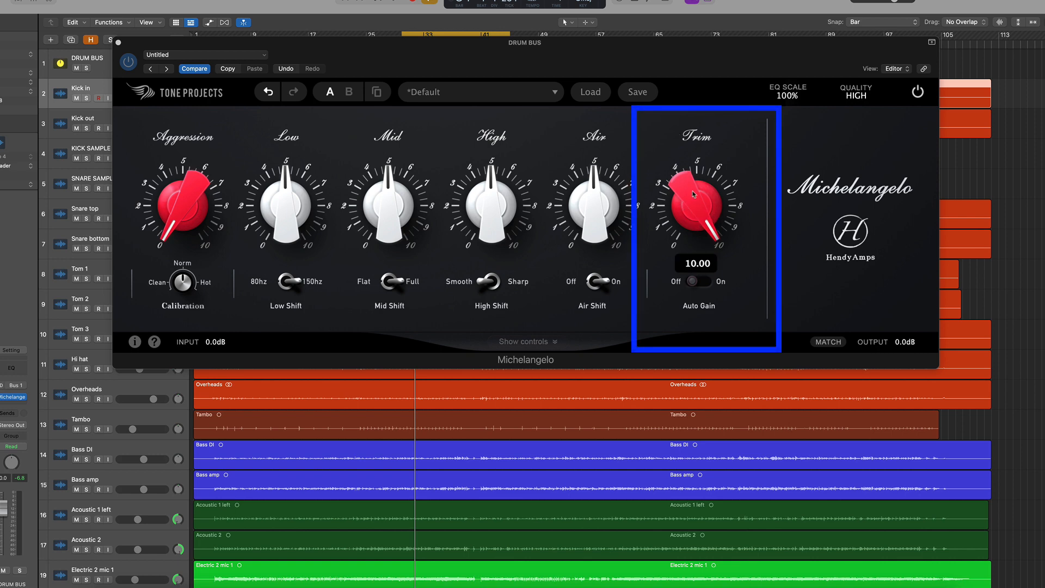
{"action": "left_click_drag", "start_coordinate": [701, 223], "coordinate": [761, 292]}
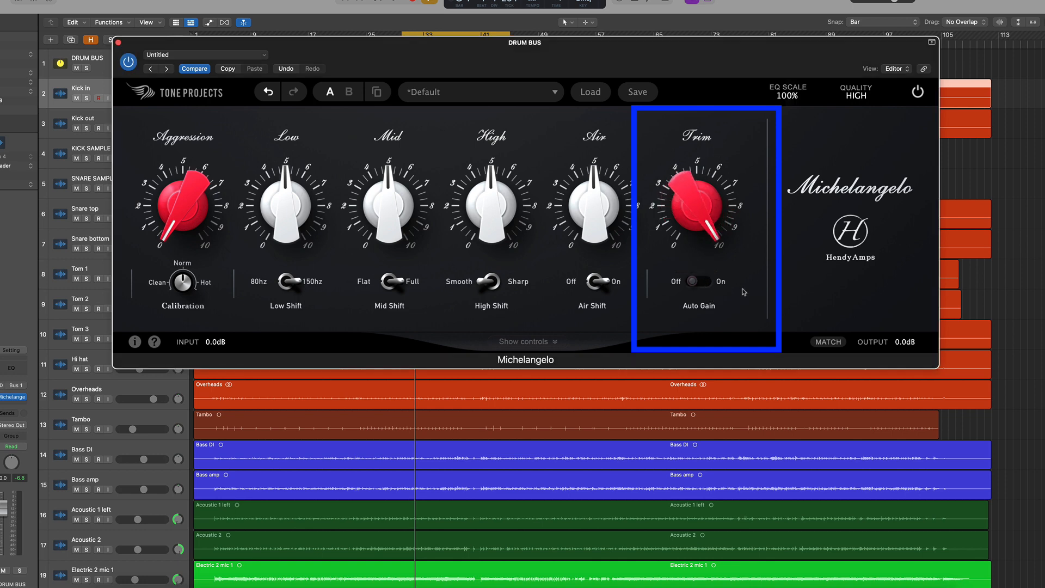
{"action": "left_click", "coordinate": [694, 282]}
Try lowering the Mid knob to about 4 and raising Low to about 7, then reset both to default
{"action": "mouse_move", "coordinate": [206, 201]}
{"action": "mouse_move", "coordinate": [491, 213]}
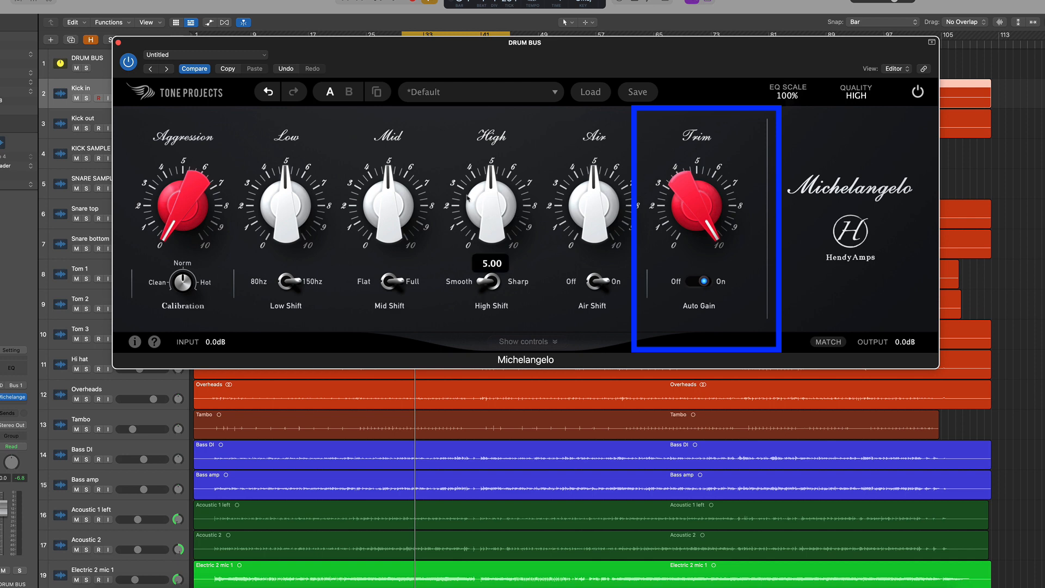
{"action": "left_click_drag", "start_coordinate": [392, 215], "coordinate": [392, 230]}
{"action": "left_click_drag", "start_coordinate": [290, 217], "coordinate": [291, 182]}
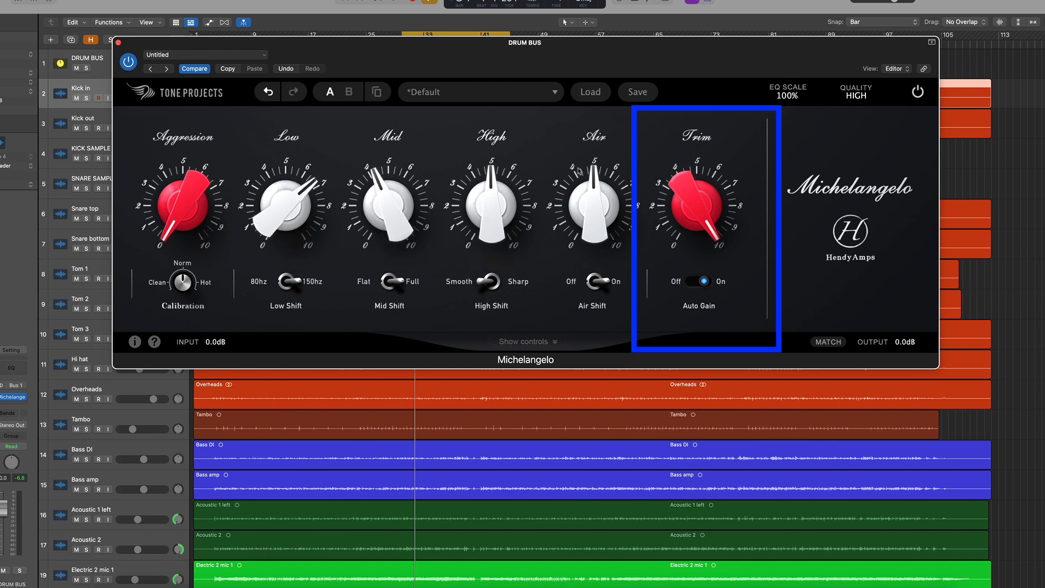
{"action": "double_click", "coordinate": [287, 207]}
{"action": "double_click", "coordinate": [389, 209]}
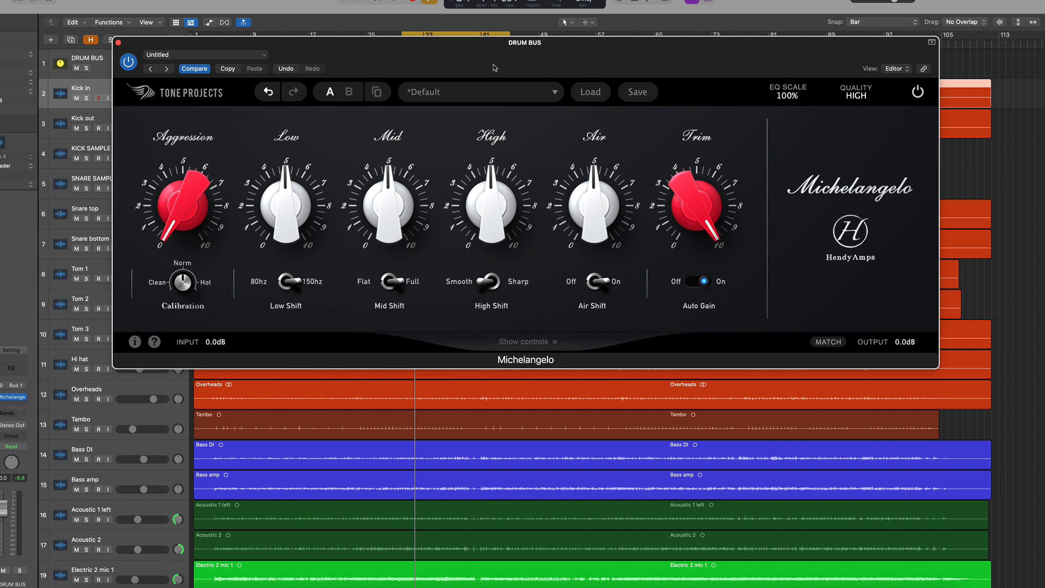
Move the plug-in window up to make room and expand its extended controls
{"action": "left_click_drag", "start_coordinate": [487, 62], "coordinate": [488, 22]}
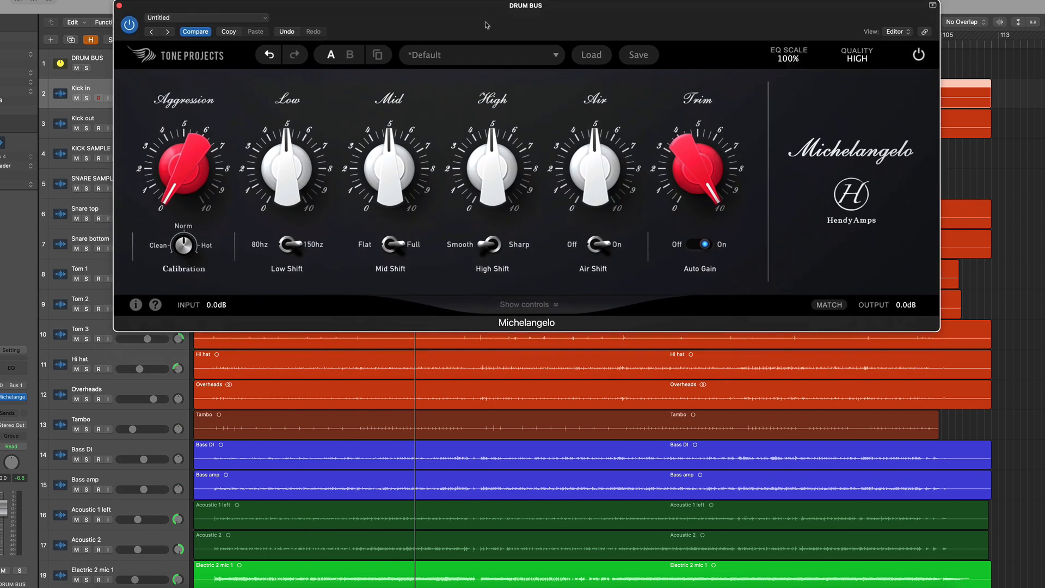
{"action": "left_click", "coordinate": [557, 303]}
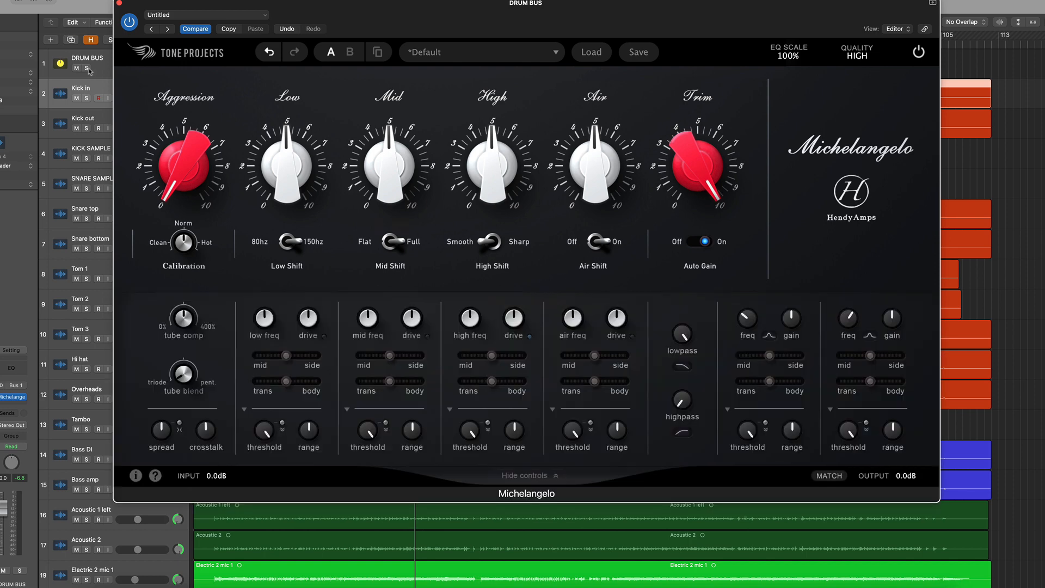
Solo the DRUM BUS track, shift the plug-in window clear of the track controls, and play the song
{"action": "left_click", "coordinate": [87, 68]}
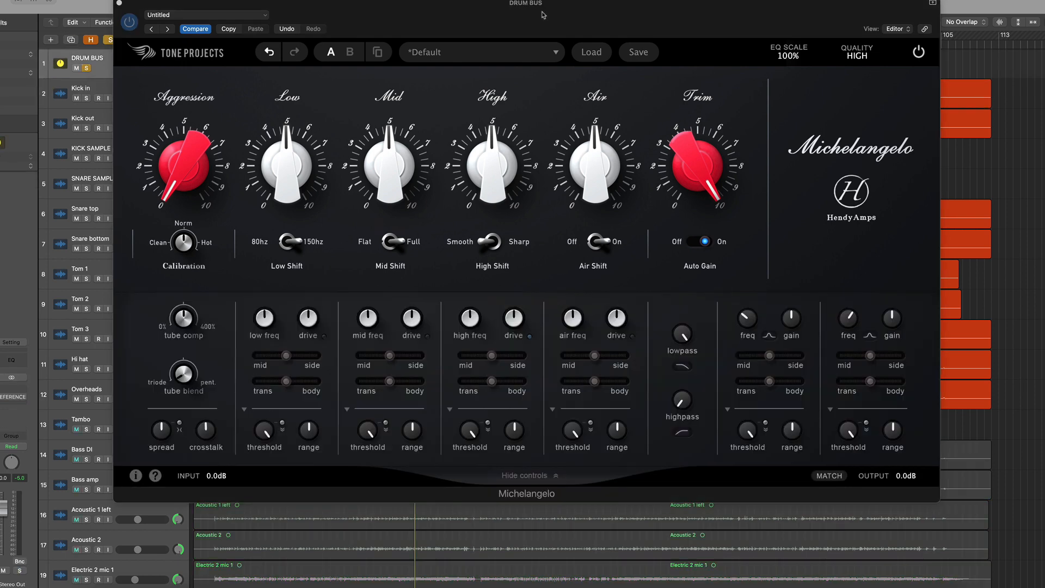
{"action": "left_click_drag", "start_coordinate": [530, 17], "coordinate": [554, 21]}
{"action": "key", "text": "space"}
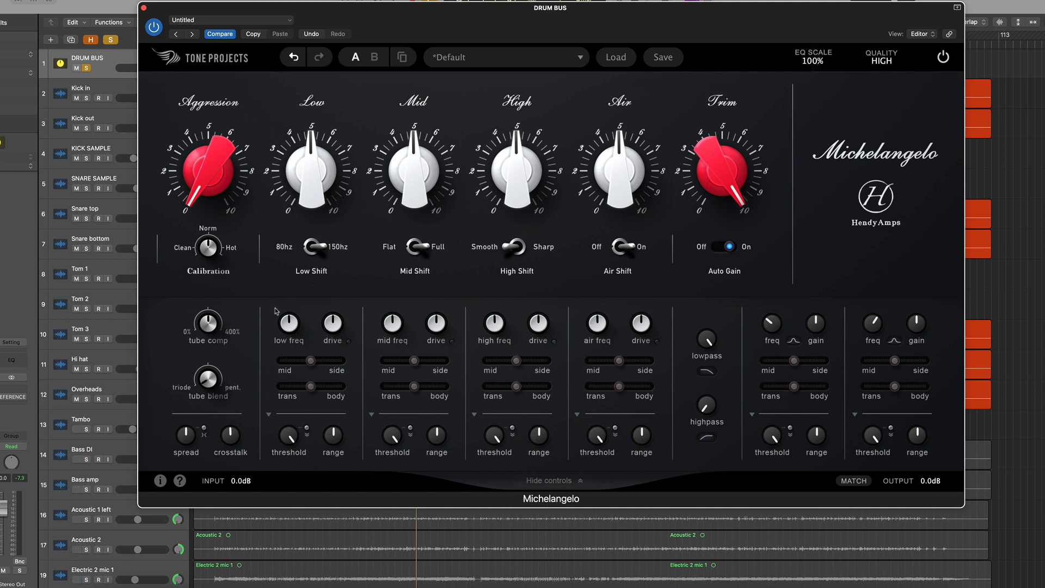
Check the low, mid and high band frequencies, and set Low Shift to 80hz
{"action": "mouse_move", "coordinate": [291, 330]}
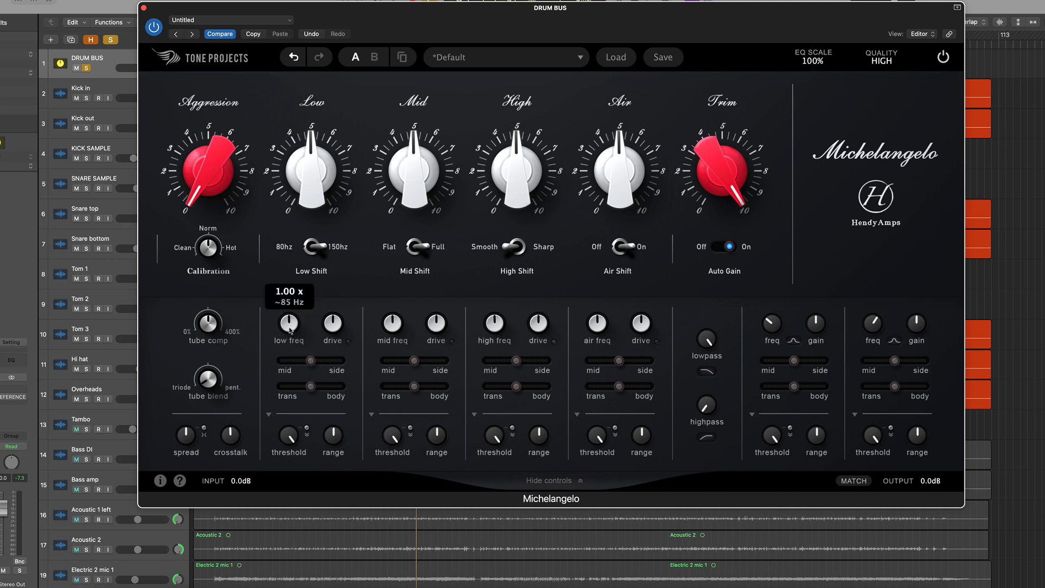
{"action": "mouse_move", "coordinate": [393, 328]}
{"action": "mouse_move", "coordinate": [491, 327]}
{"action": "left_click", "coordinate": [284, 249]}
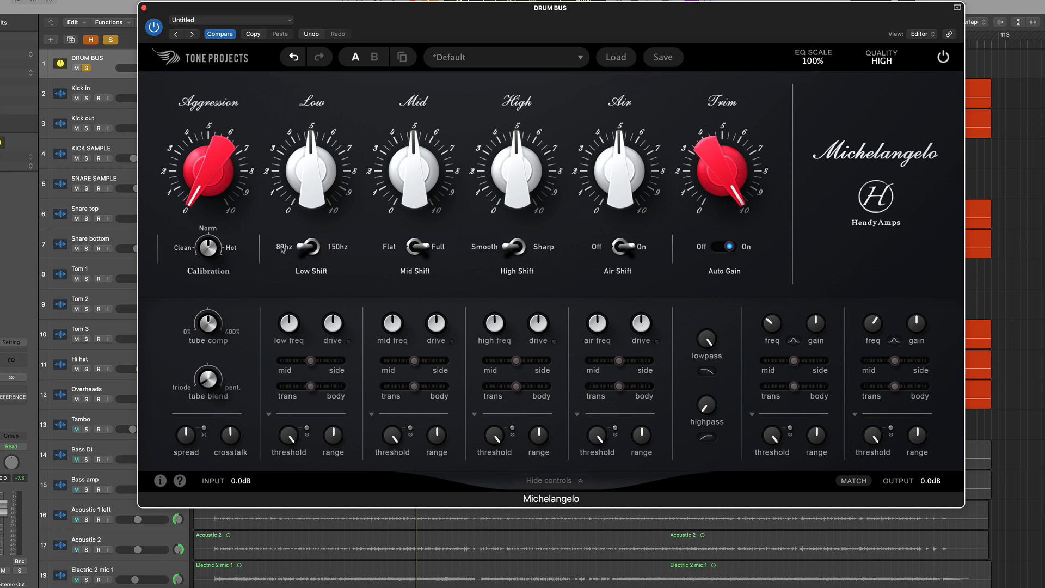
{"action": "mouse_move", "coordinate": [291, 325]}
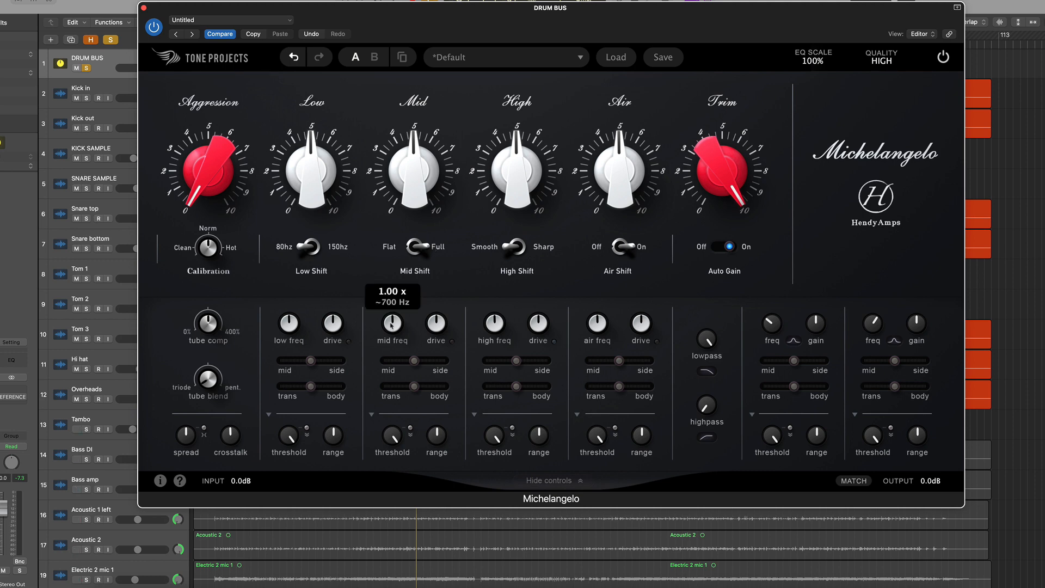
Set Mid Shift to Flat and Air Shift to Off, checking the air band's frequency
{"action": "left_click", "coordinate": [390, 248]}
{"action": "mouse_move", "coordinate": [614, 162]}
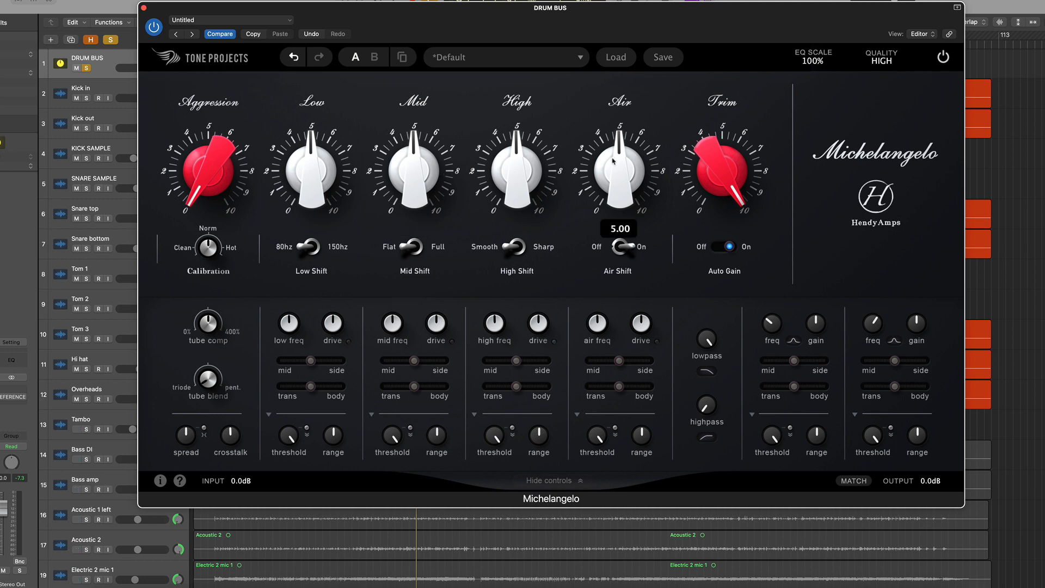
{"action": "mouse_move", "coordinate": [609, 328]}
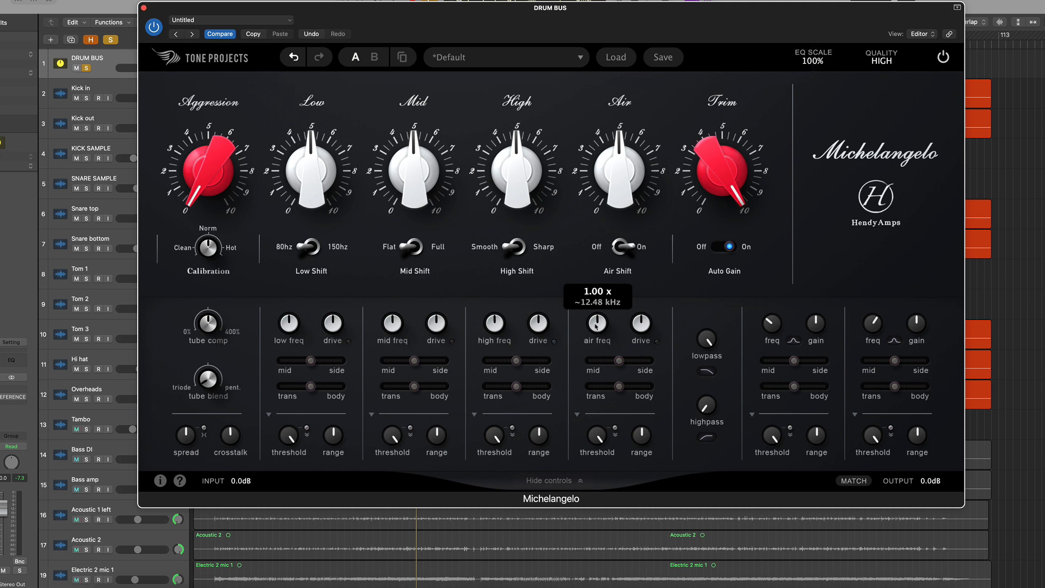
{"action": "left_click", "coordinate": [600, 247]}
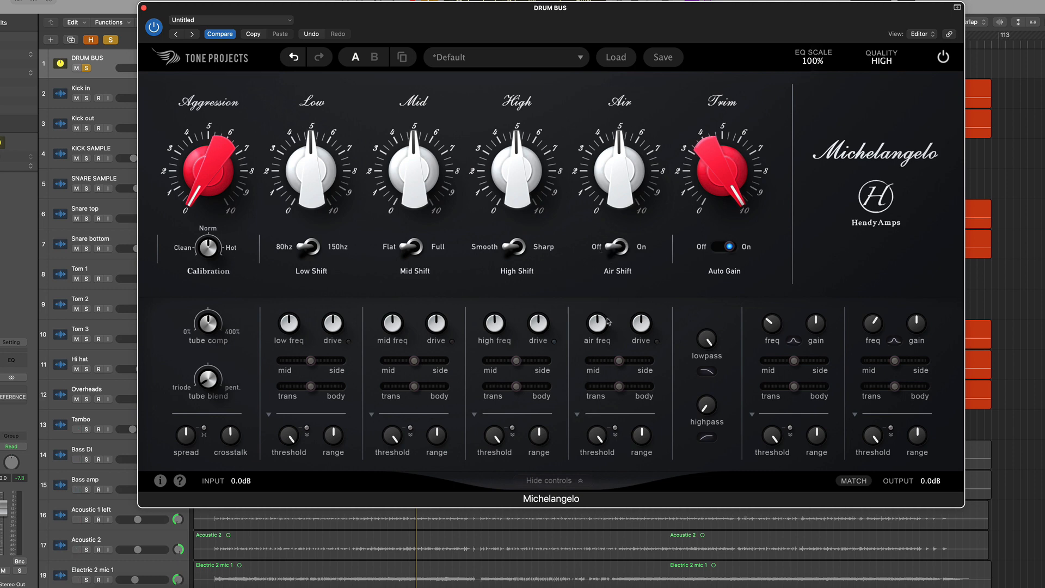
{"action": "mouse_move", "coordinate": [597, 325]}
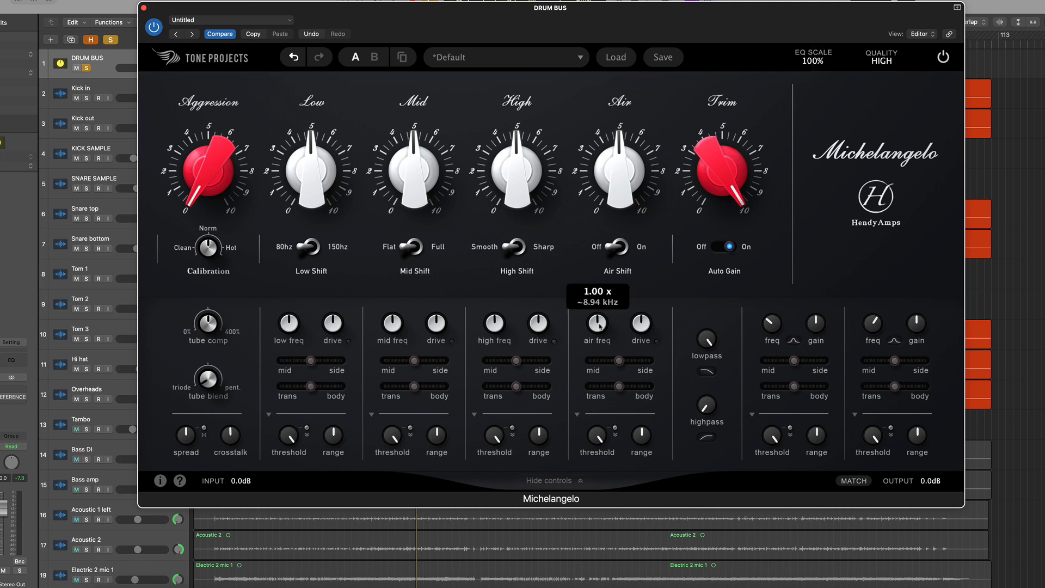
Lower the Mid knob to about 3.5 and switch Mid Shift to Full
{"action": "mouse_move", "coordinate": [399, 328]}
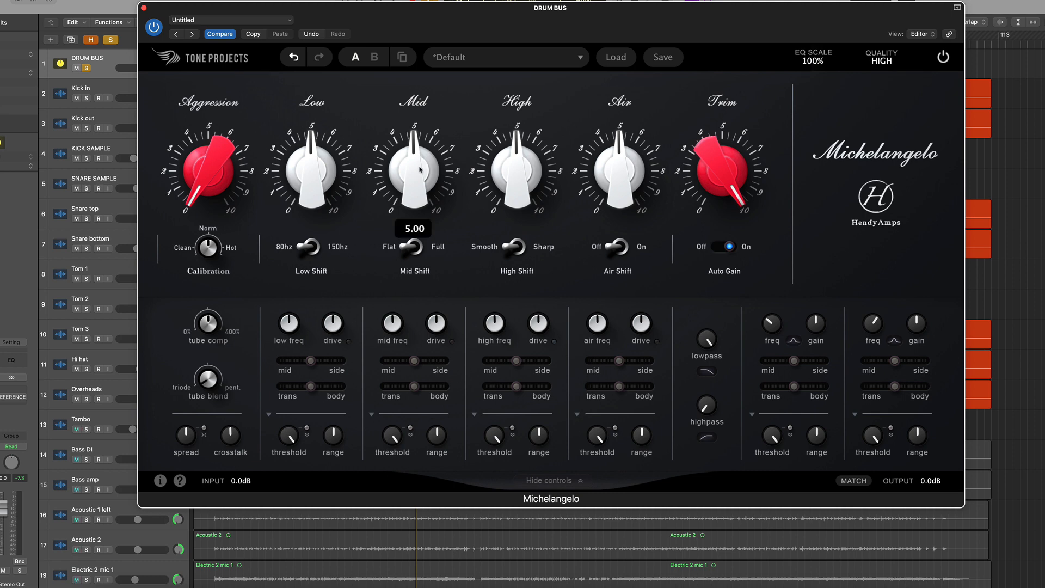
{"action": "left_click_drag", "start_coordinate": [419, 165], "coordinate": [425, 240]}
{"action": "left_click", "coordinate": [426, 241]}
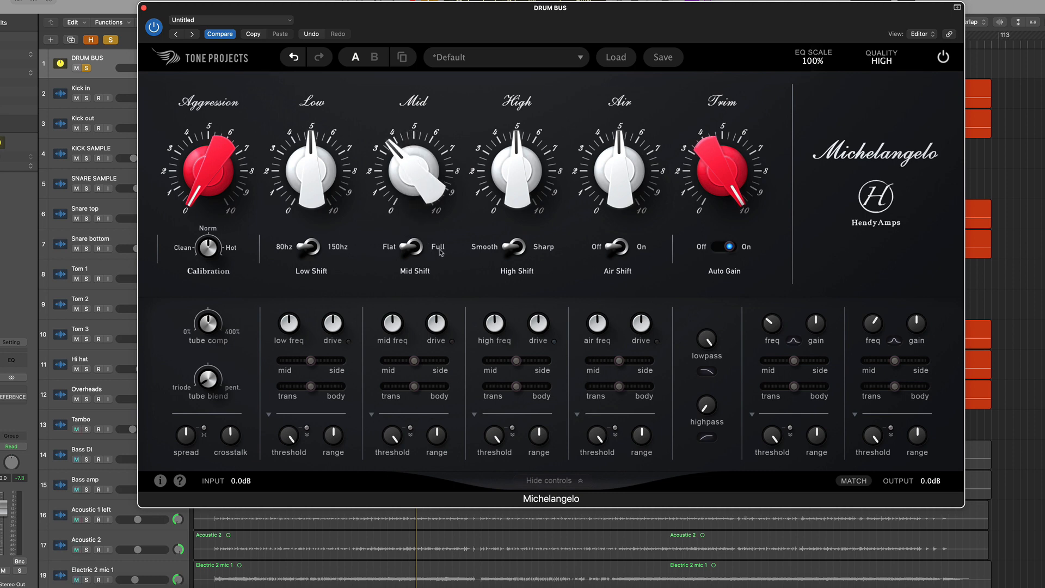
Try sweeping the mid band's frequency, then reset the Mid knob to its default
{"action": "mouse_move", "coordinate": [392, 329]}
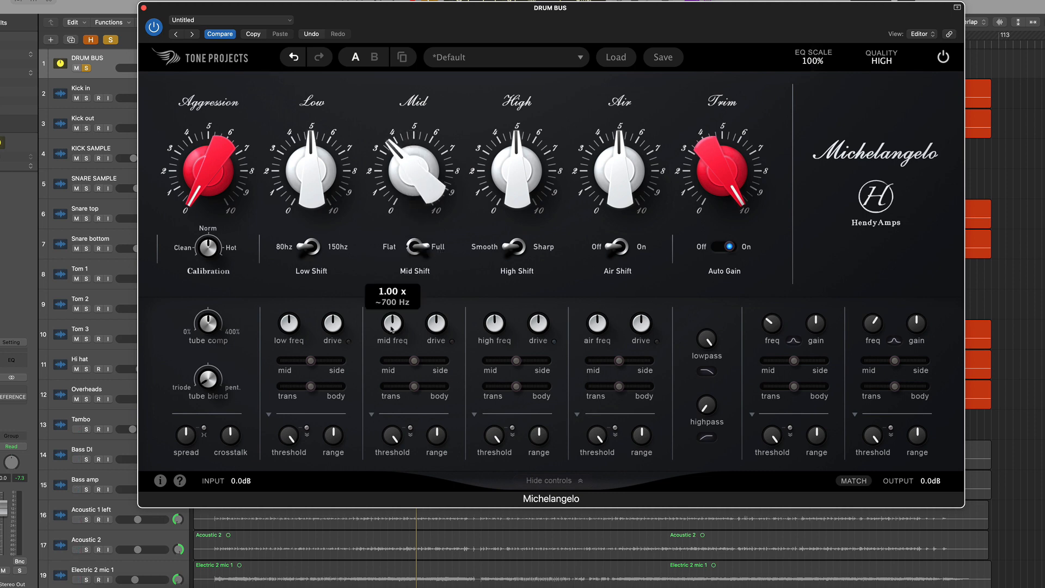
{"action": "left_click_drag", "start_coordinate": [393, 328], "coordinate": [399, 388]}
{"action": "left_click_drag", "start_coordinate": [415, 525], "coordinate": [415, 516]}
{"action": "mouse_move", "coordinate": [392, 328]}
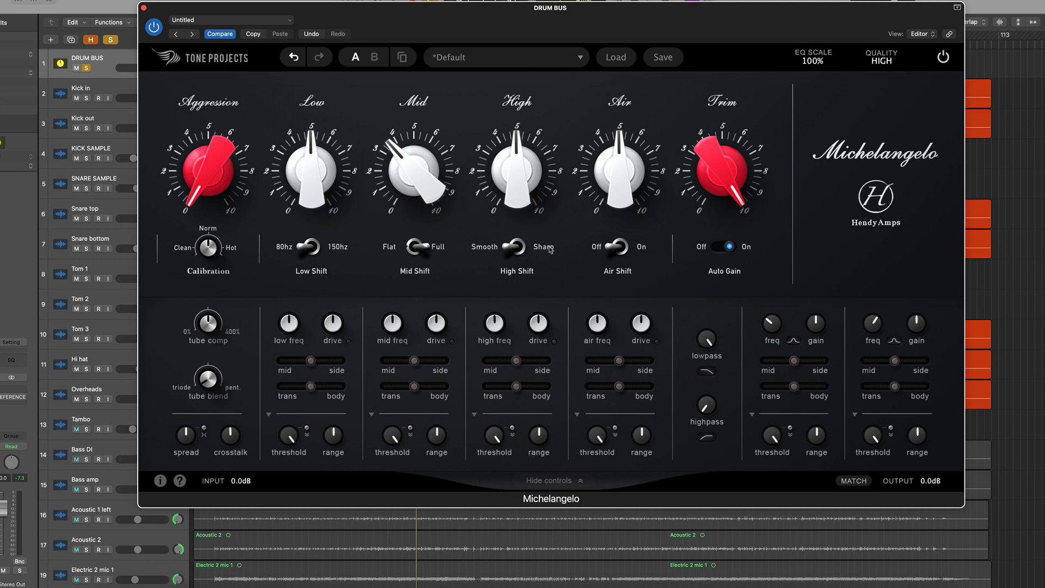
{"action": "mouse_move", "coordinate": [520, 174]}
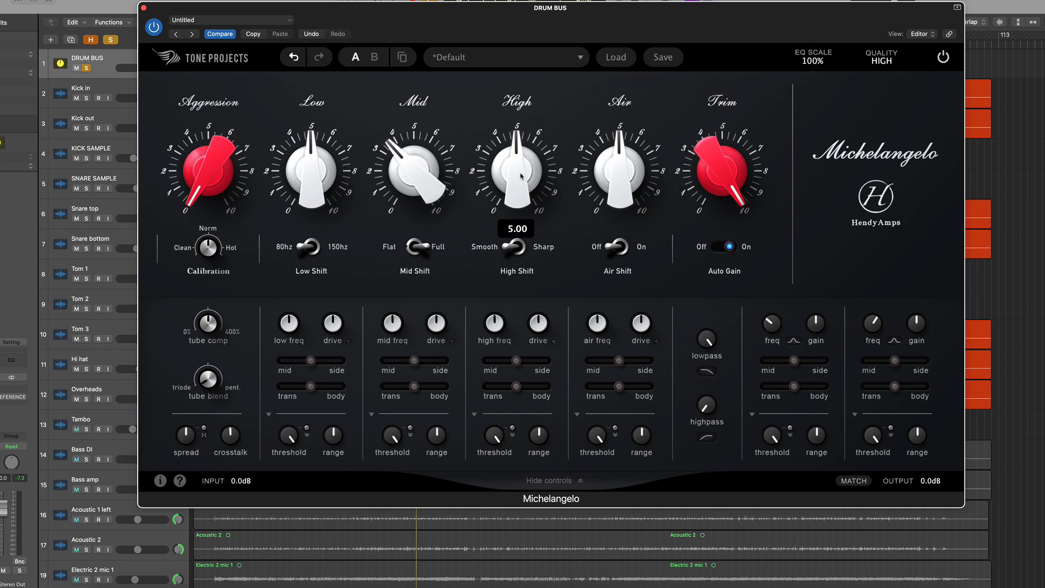
{"action": "left_click", "coordinate": [410, 172], "text": "alt"}
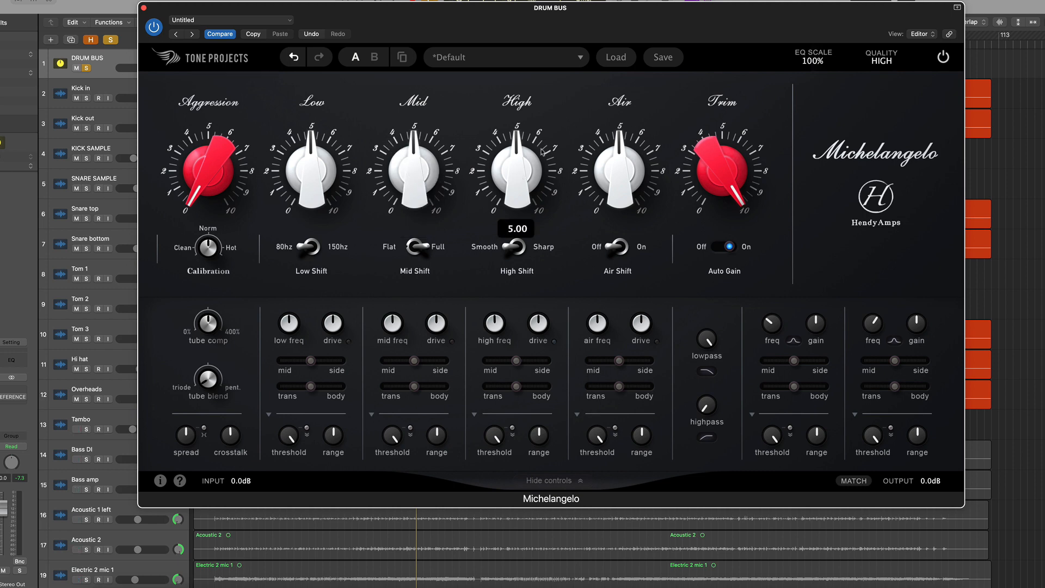
Hide the extended controls and reposition the plug-in window slightly lower over the arrangement
{"action": "mouse_move", "coordinate": [641, 176]}
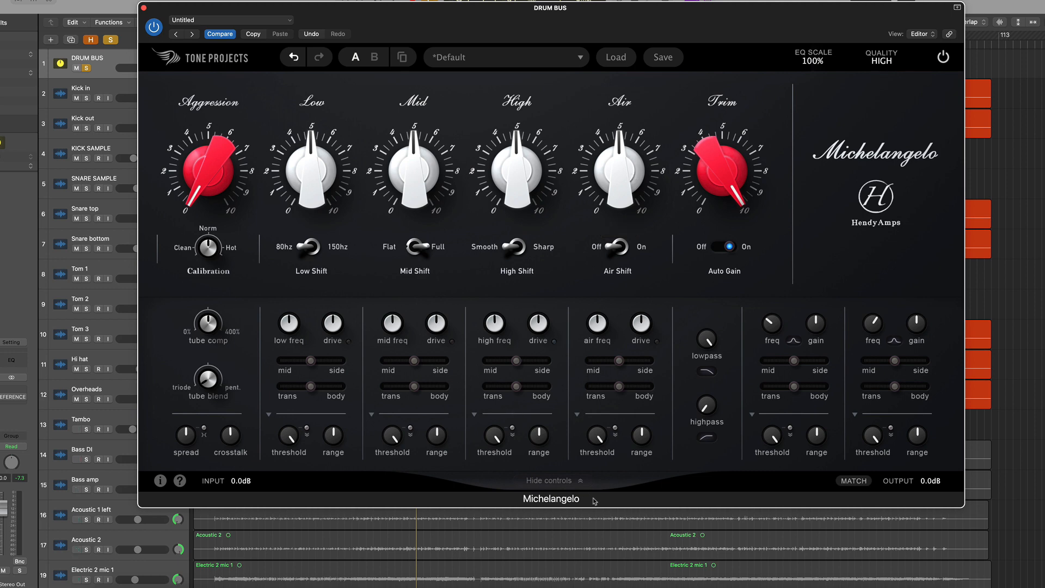
{"action": "left_click", "coordinate": [583, 481]}
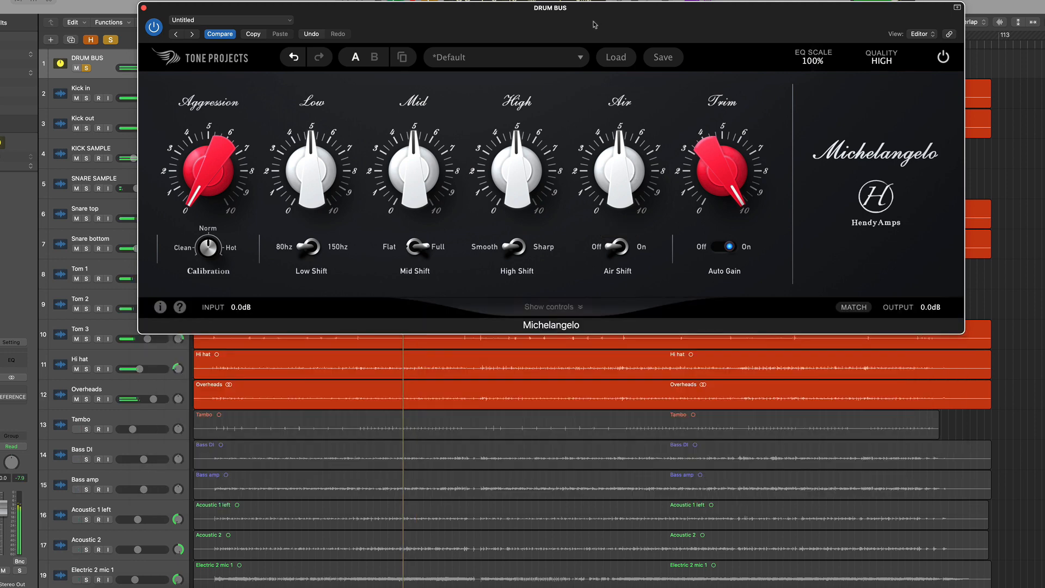
{"action": "left_click_drag", "start_coordinate": [595, 26], "coordinate": [584, 58]}
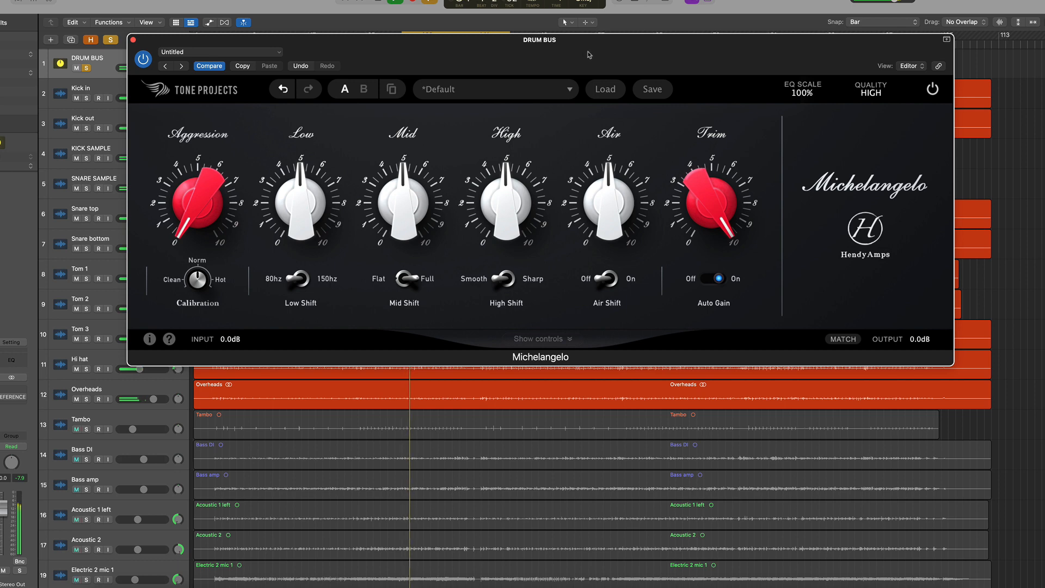
Try the Air knob at maximum while comparing Air Shift On and Off, finishing with Air reset and Air Shift Off
{"action": "left_click", "coordinate": [608, 278]}
{"action": "left_click_drag", "start_coordinate": [615, 214], "coordinate": [613, 196]}
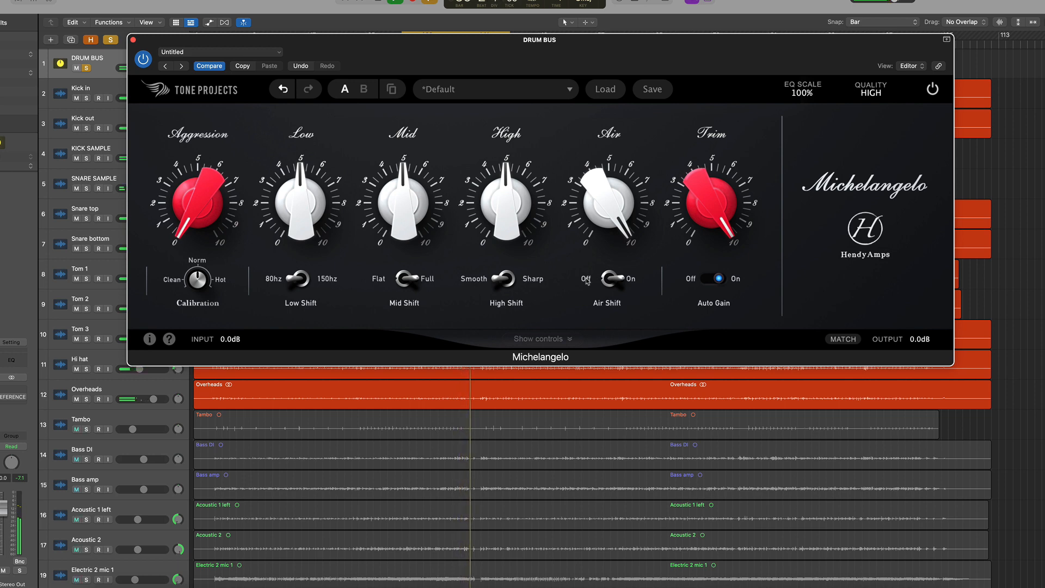
{"action": "left_click", "coordinate": [586, 280]}
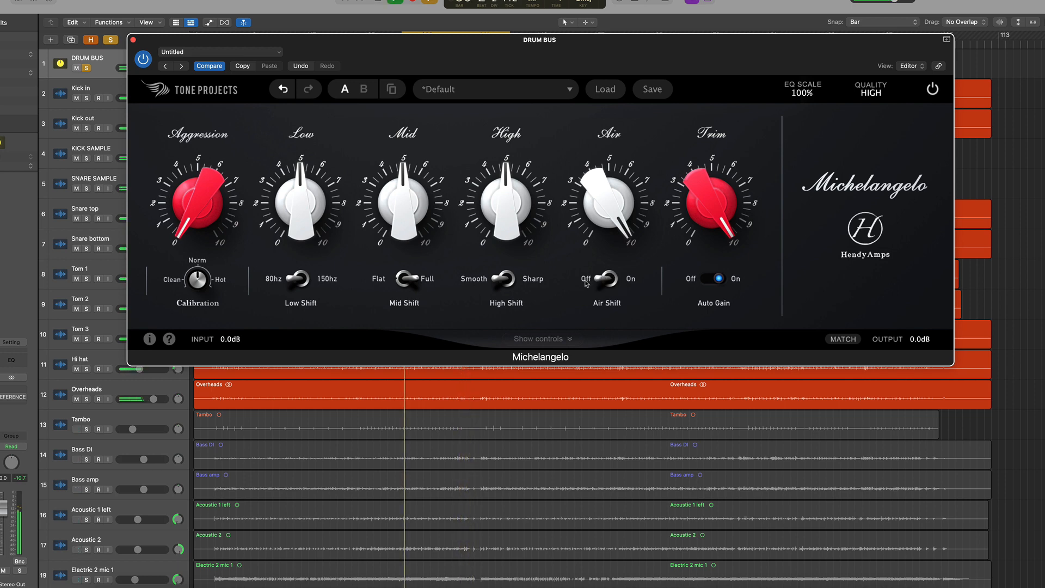
{"action": "left_click", "coordinate": [630, 279]}
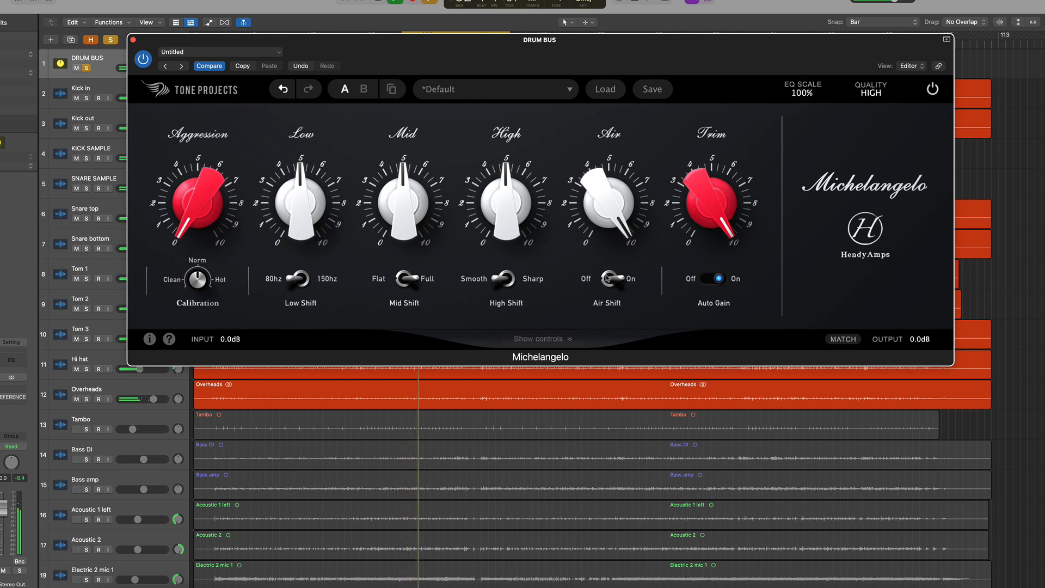
{"action": "left_click", "coordinate": [587, 279]}
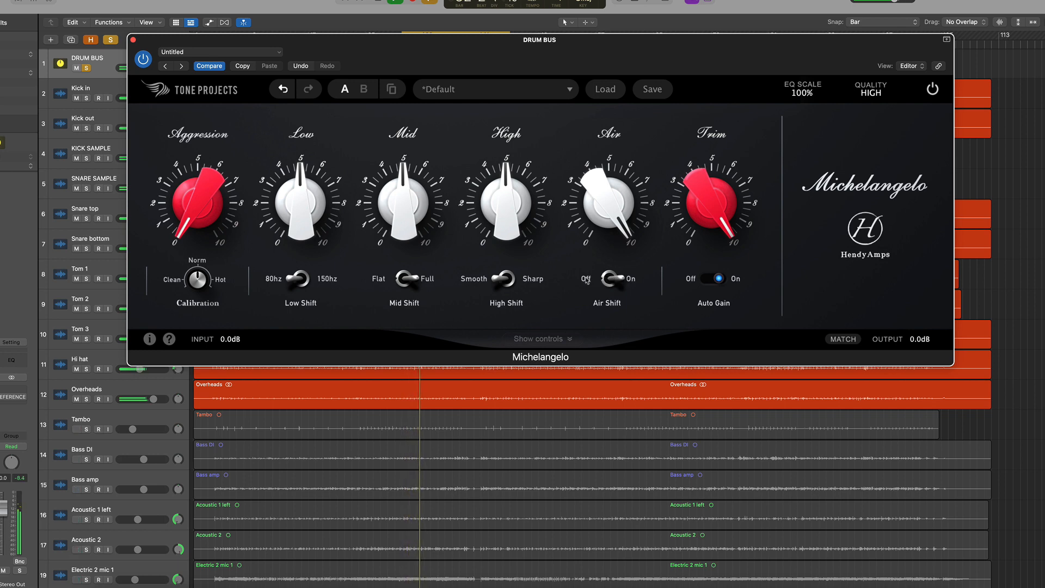
{"action": "double_click", "coordinate": [611, 196]}
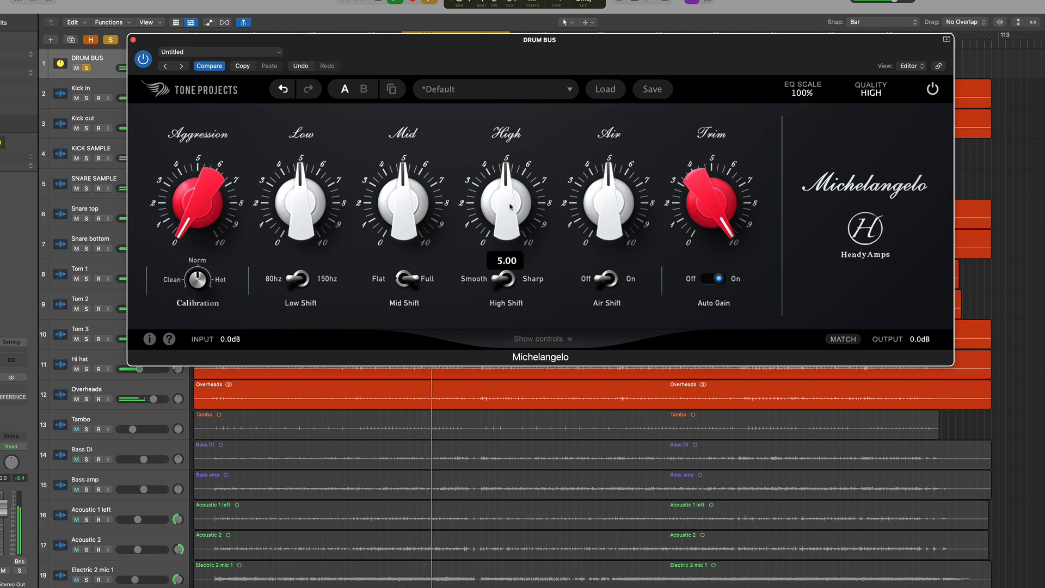
Raise the High knob to 10 and compare High Shift's Smooth and Sharp settings, checking the high band's frequency
{"action": "left_click_drag", "start_coordinate": [506, 207], "coordinate": [506, 163]}
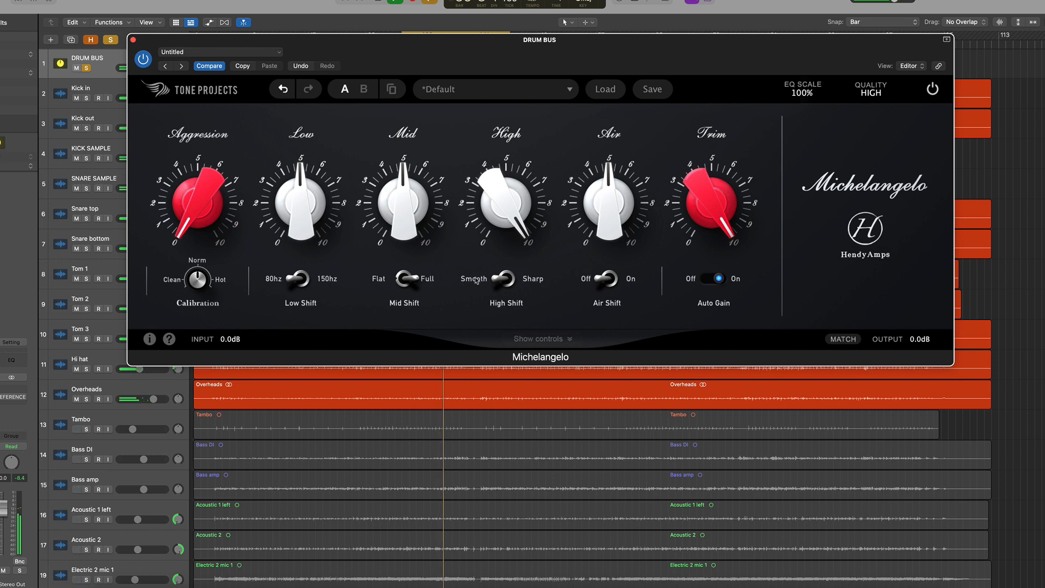
{"action": "left_click", "coordinate": [531, 280]}
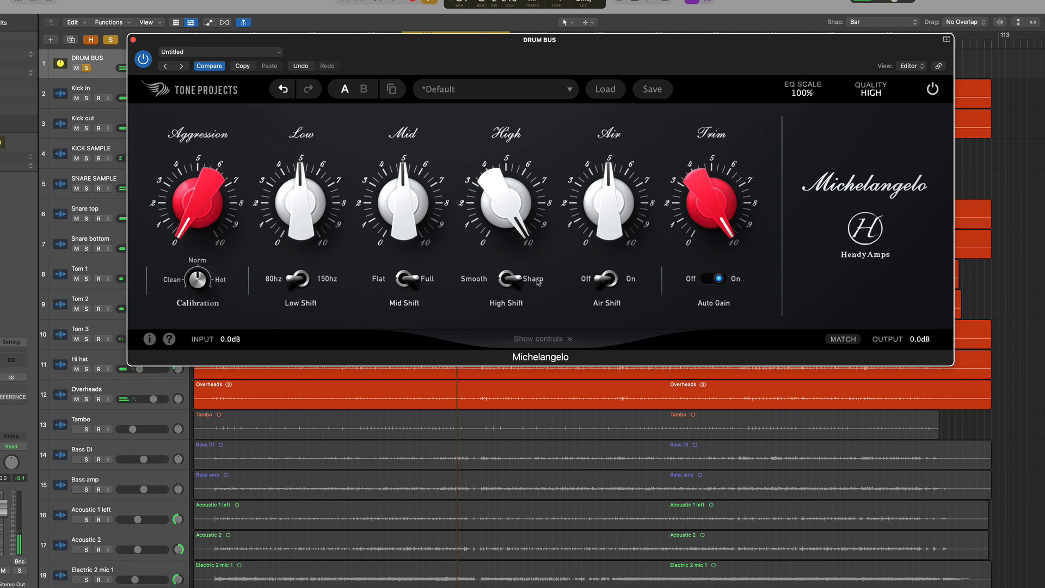
{"action": "left_click", "coordinate": [563, 338]}
{"action": "mouse_move", "coordinate": [484, 363]}
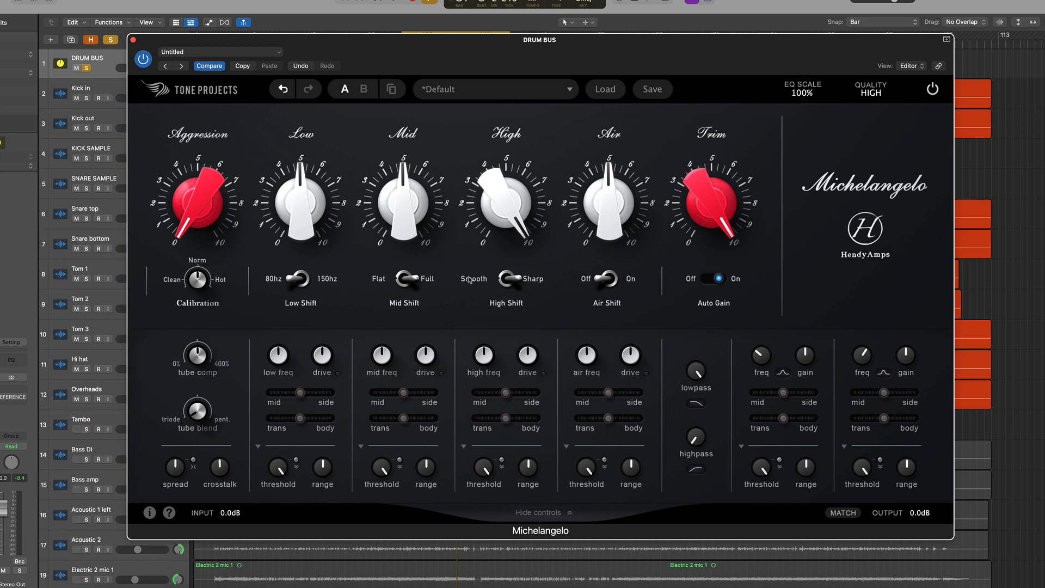
{"action": "left_click", "coordinate": [504, 279]}
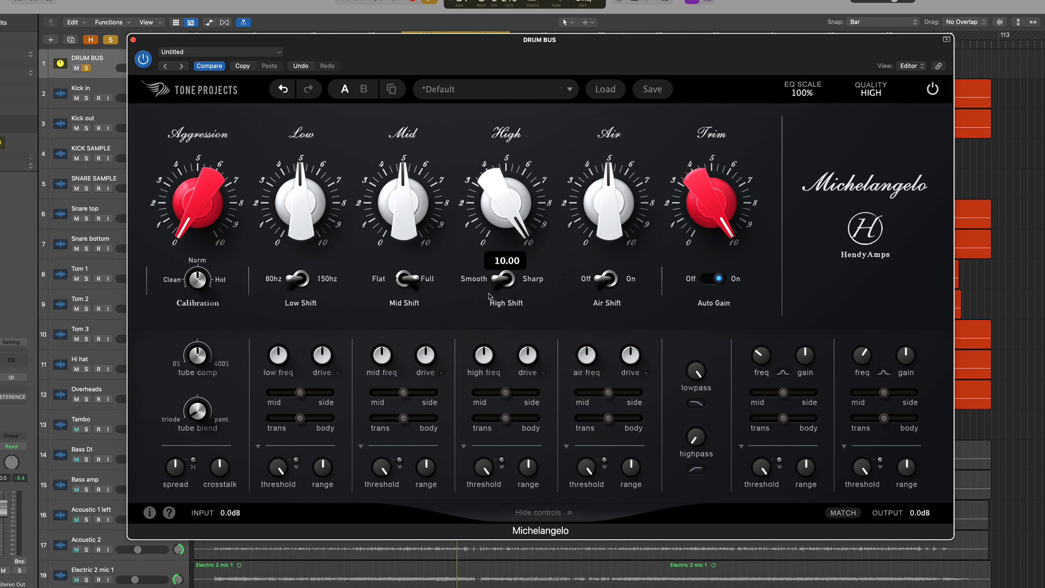
{"action": "left_click", "coordinate": [511, 280]}
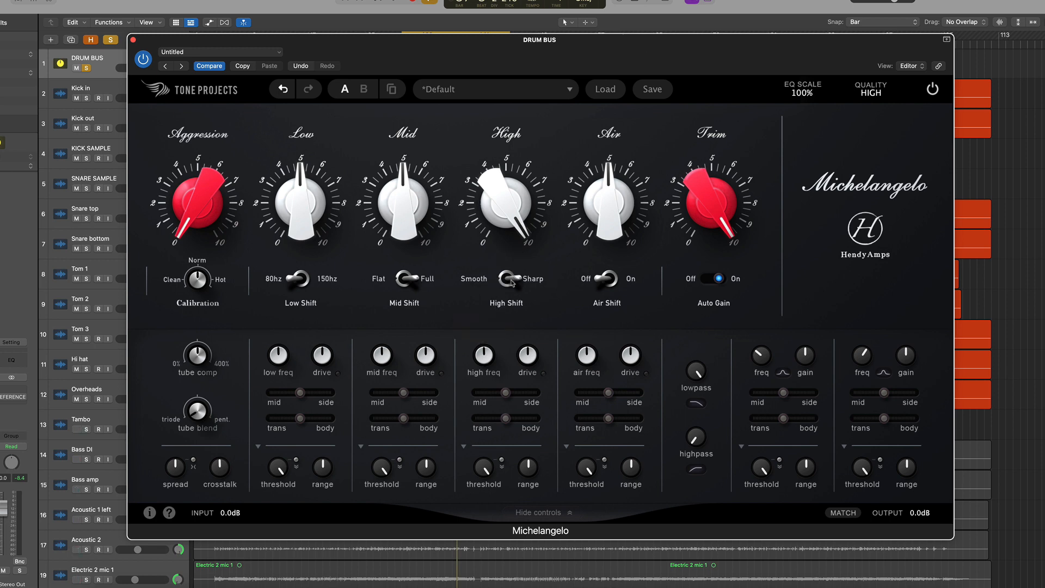
Hide the extended controls, lower the High knob to about 8 and set High Shift to Smooth
{"action": "left_click", "coordinate": [570, 514]}
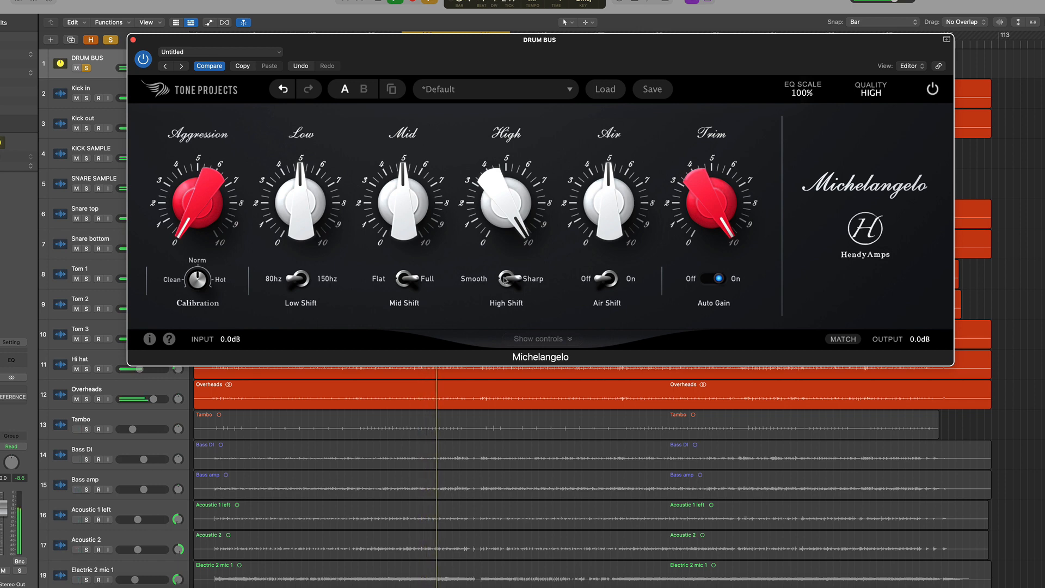
{"action": "left_click_drag", "start_coordinate": [500, 199], "coordinate": [501, 298]}
{"action": "left_click", "coordinate": [471, 281]}
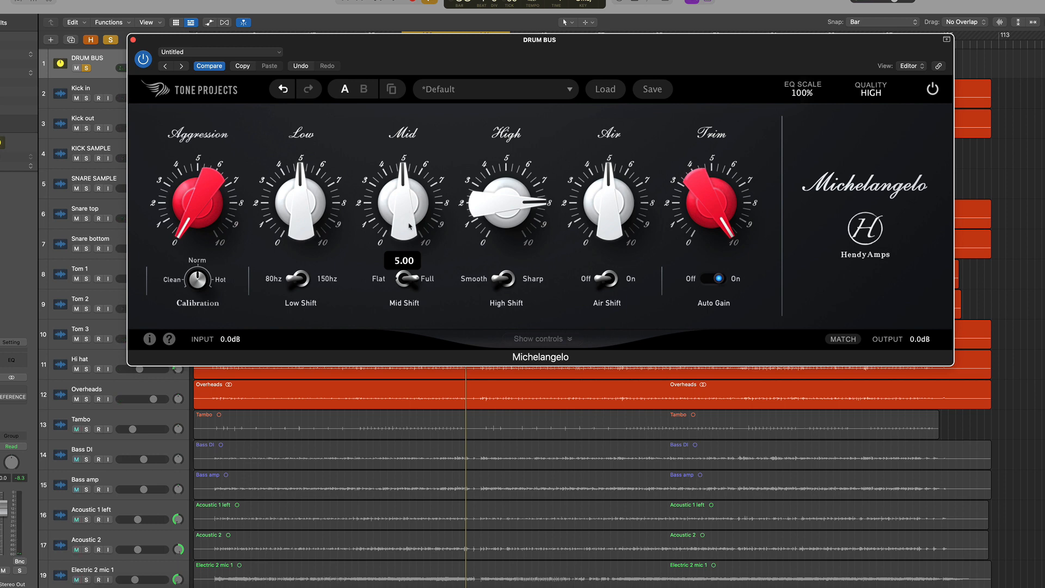
Try the Mid knob at its maximum with Mid Shift on Flat, then lower Mid to 4.33 with Mid Shift on Full
{"action": "left_click_drag", "start_coordinate": [410, 221], "coordinate": [410, 209]}
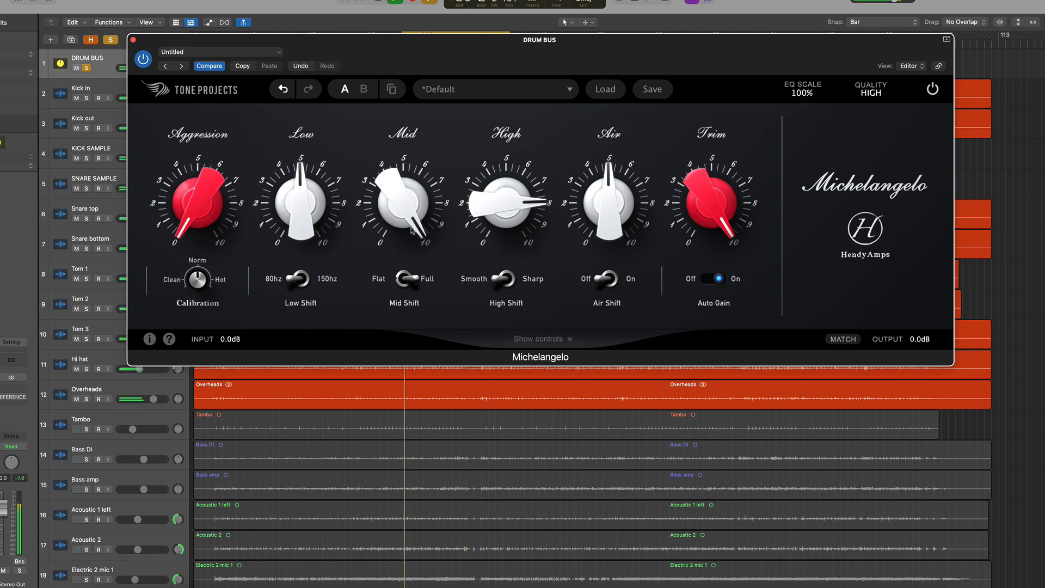
{"action": "left_click", "coordinate": [379, 281]}
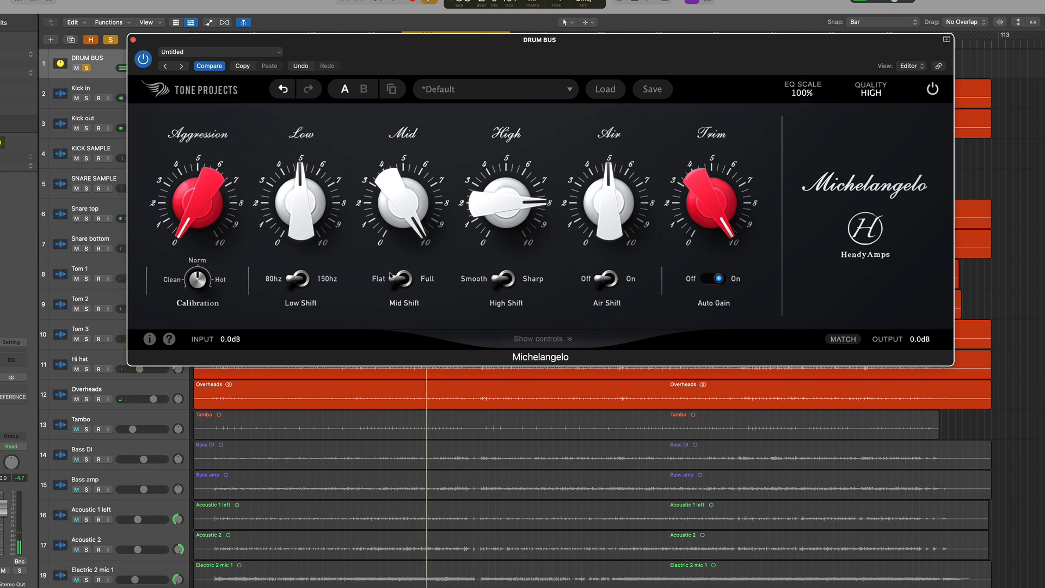
{"action": "mouse_move", "coordinate": [407, 242]}
{"action": "left_click_drag", "start_coordinate": [406, 239], "coordinate": [484, 467]}
{"action": "mouse_move", "coordinate": [408, 229]}
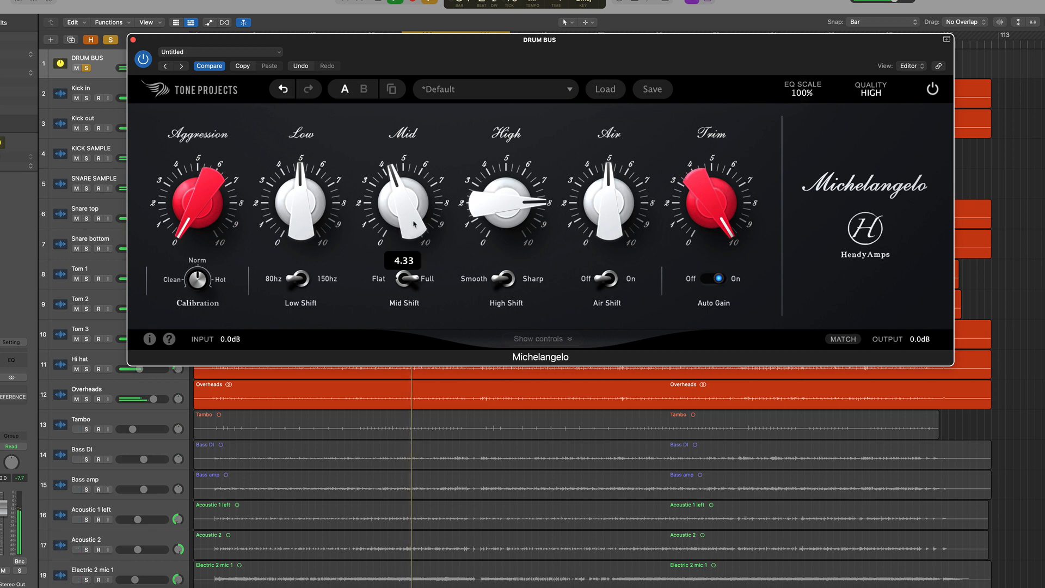
Raise the Mid knob to 9.78 and lower the mid band's frequency slightly in the extended controls
{"action": "left_click_drag", "start_coordinate": [415, 223], "coordinate": [417, 234]}
{"action": "left_click", "coordinate": [536, 339]}
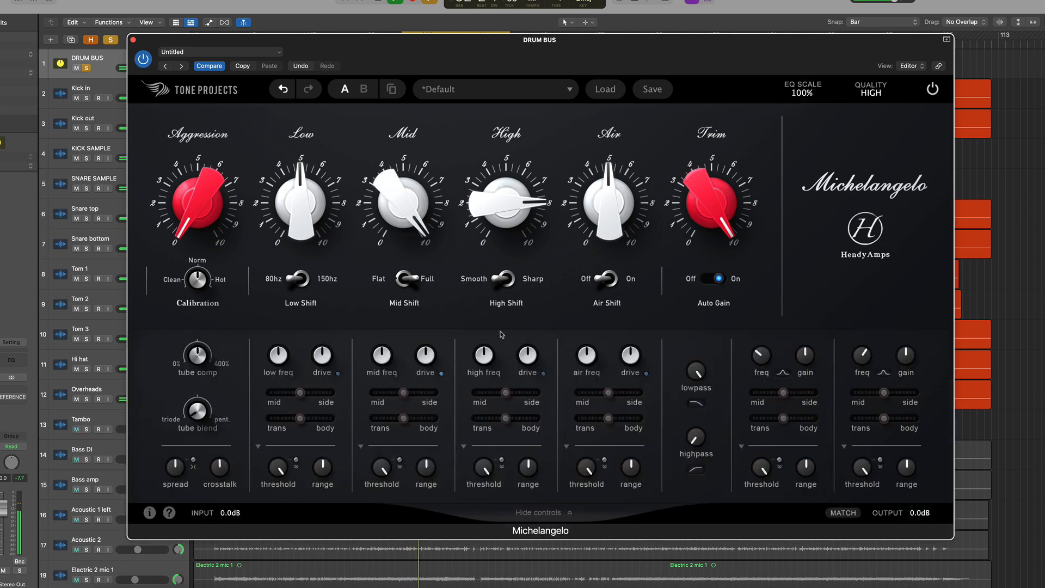
{"action": "mouse_move", "coordinate": [382, 362]}
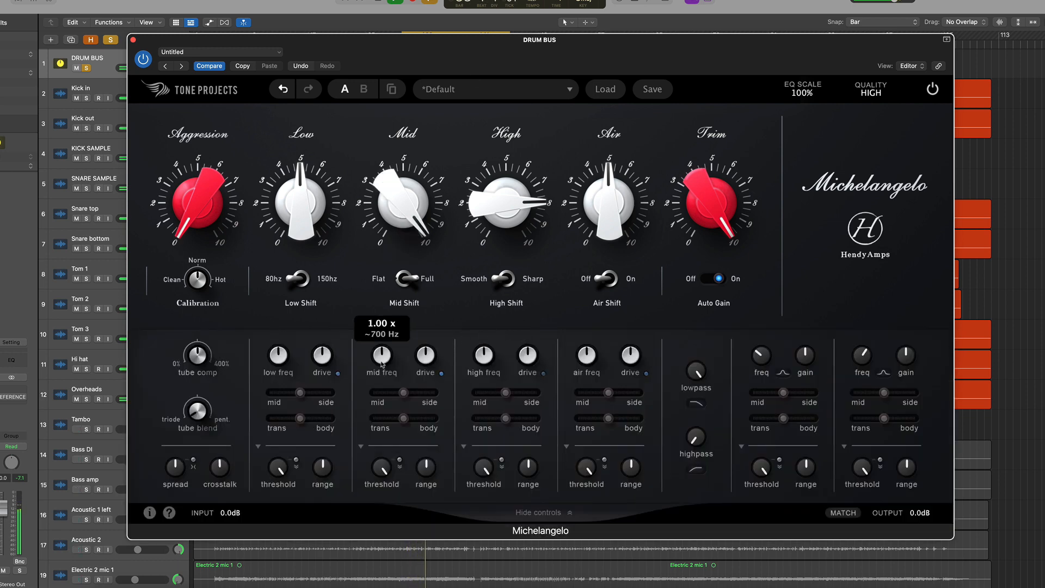
{"action": "left_click_drag", "start_coordinate": [383, 363], "coordinate": [381, 387]}
Restart playback and sweep the Mid knob down, settling it at 3.96
{"action": "mouse_move", "coordinate": [403, 207]}
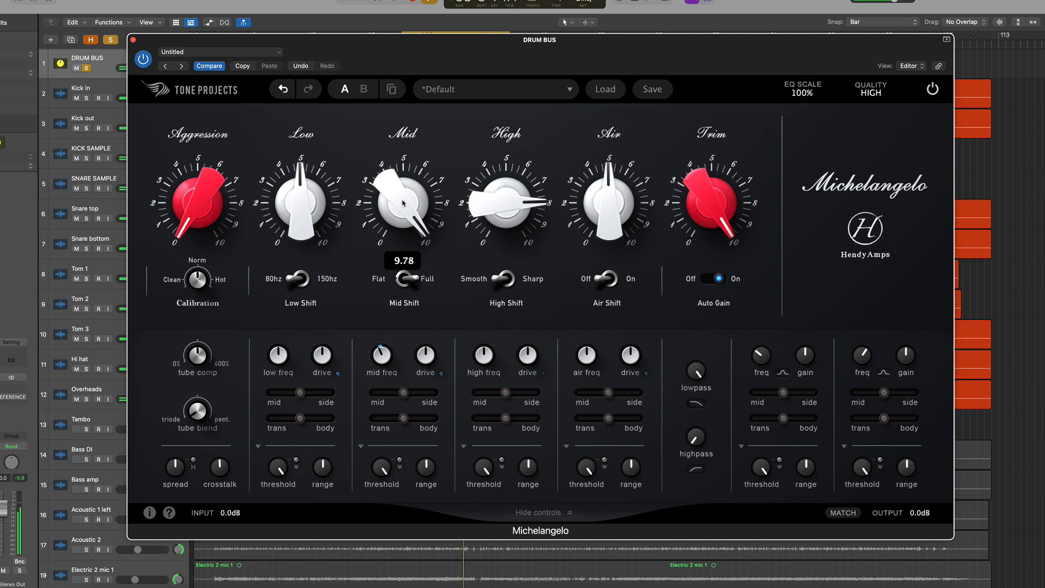
{"action": "key", "text": "space"}
{"action": "left_click_drag", "start_coordinate": [403, 203], "coordinate": [536, 576]}
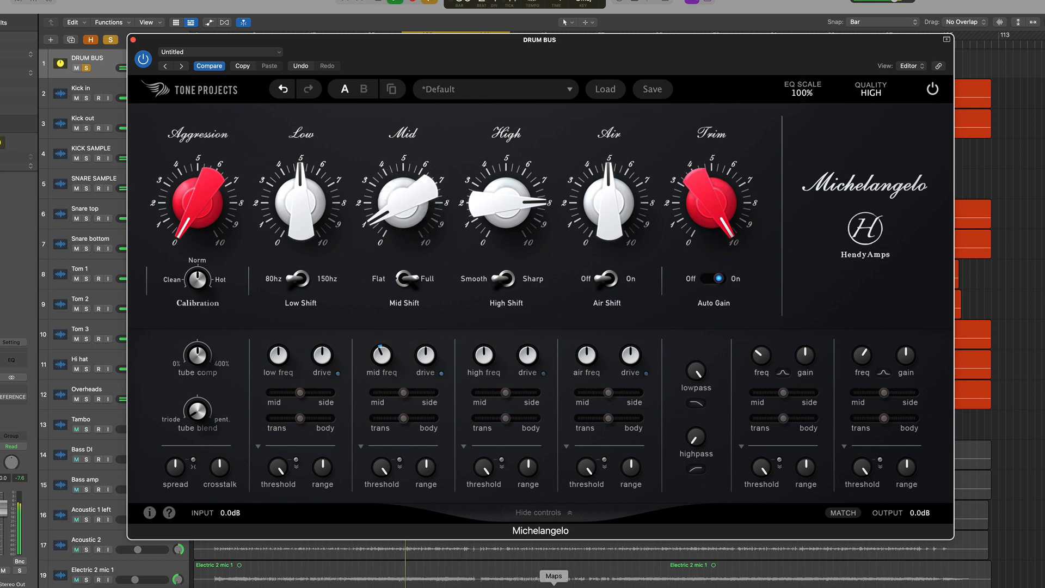
{"action": "left_click_drag", "start_coordinate": [400, 190], "coordinate": [436, 104]}
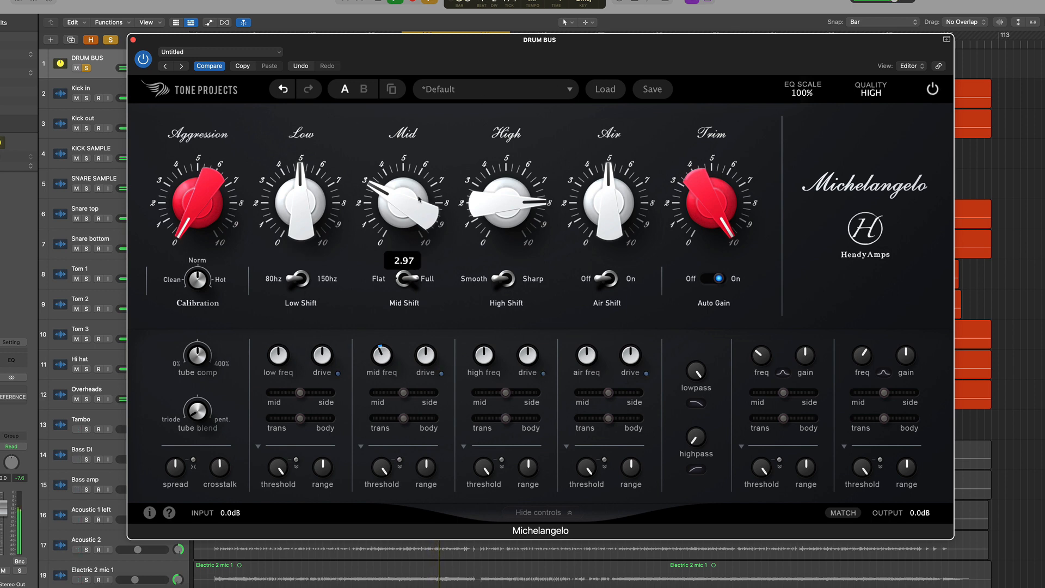
{"action": "left_click_drag", "start_coordinate": [409, 196], "coordinate": [411, 159]}
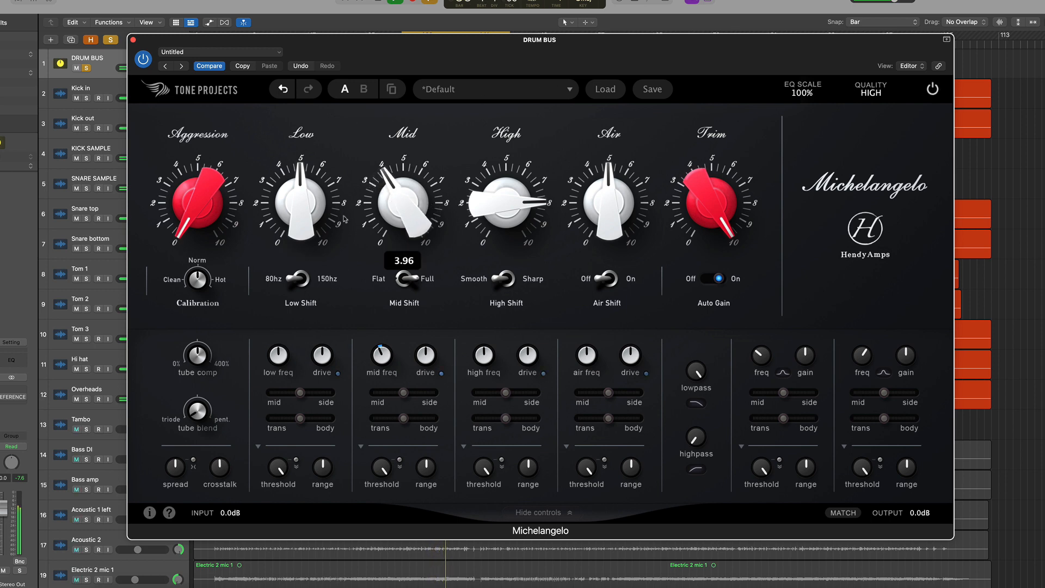
Switch Low Shift to 150hz and raise the Low knob to about 7
{"action": "left_click_drag", "start_coordinate": [298, 214], "coordinate": [304, 173]}
{"action": "left_click", "coordinate": [299, 278]}
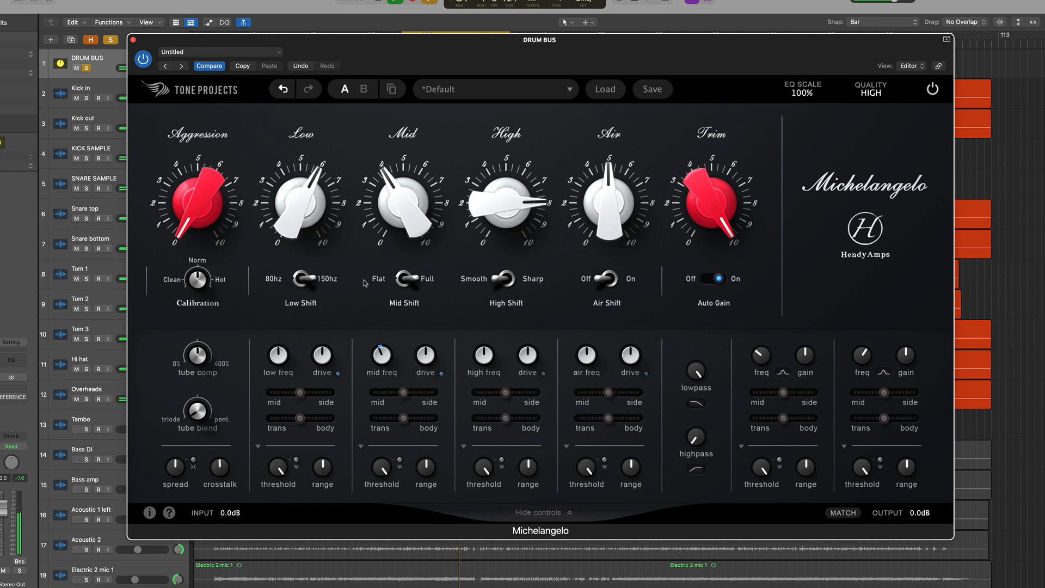
{"action": "left_click_drag", "start_coordinate": [302, 212], "coordinate": [303, 175]}
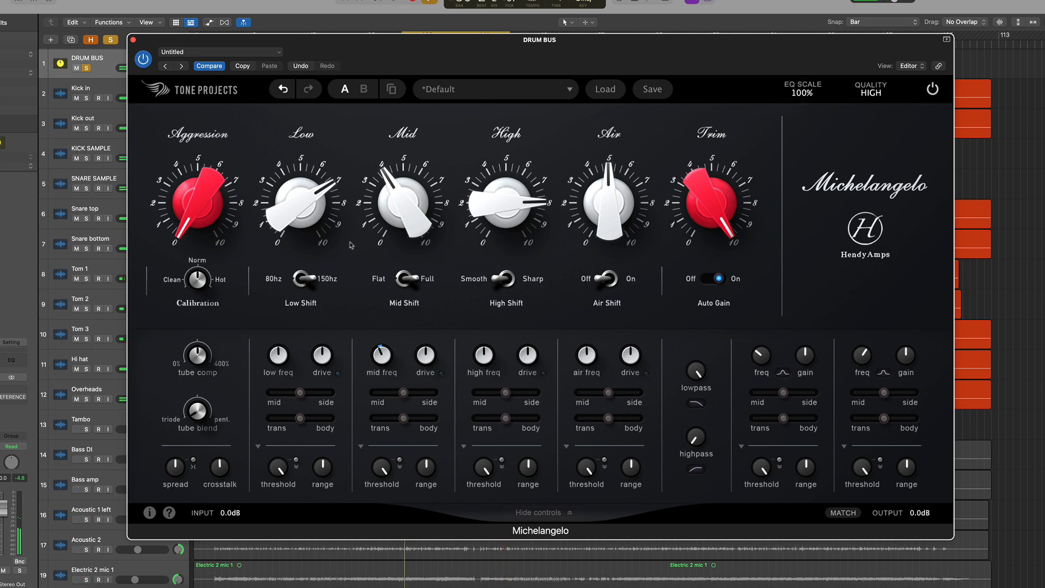
Hide the extended controls and raise the Aggression knob to 10
{"action": "mouse_move", "coordinate": [338, 232]}
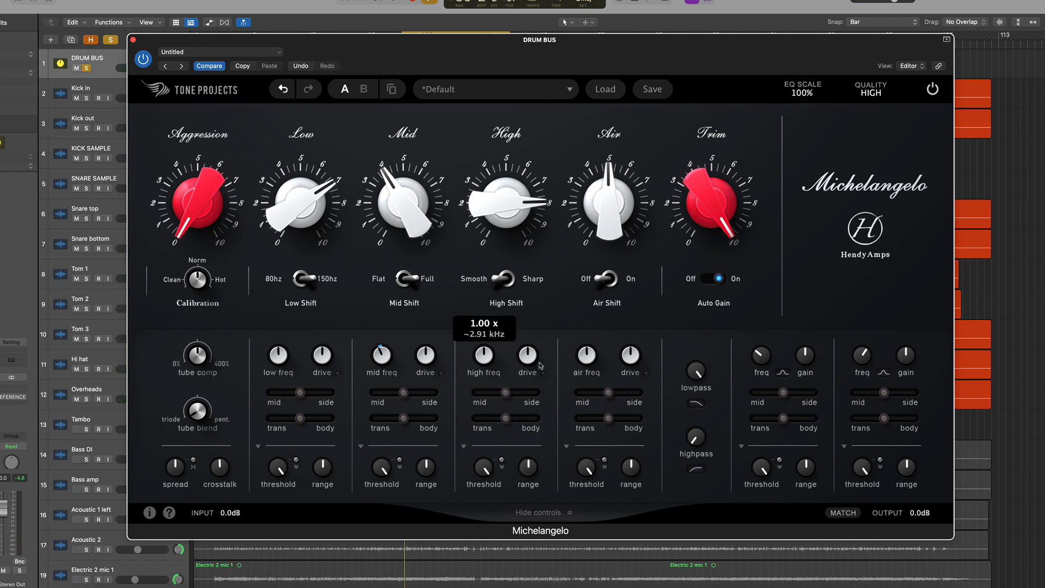
{"action": "left_click", "coordinate": [566, 512]}
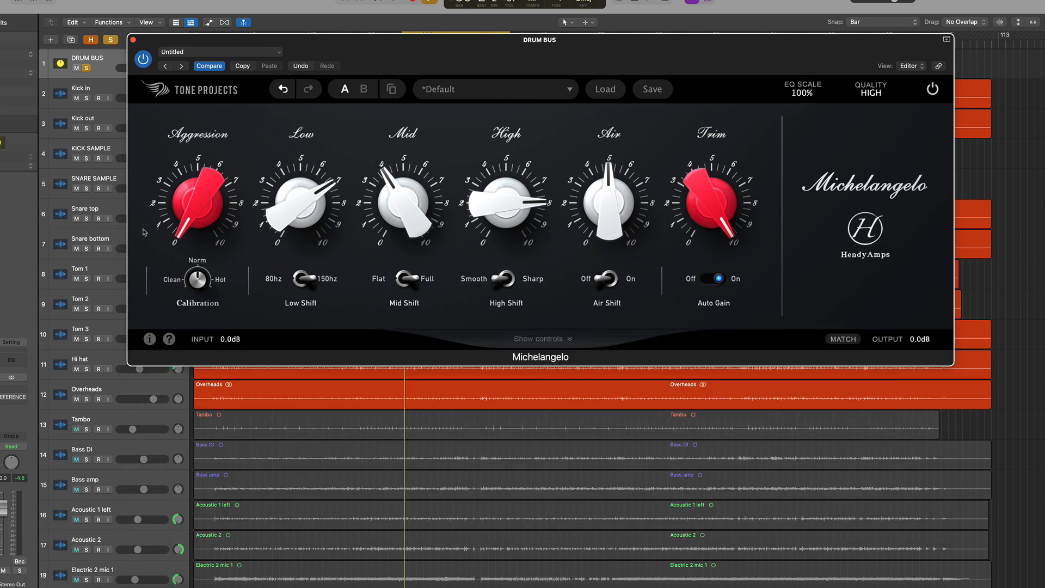
{"action": "mouse_move", "coordinate": [216, 206]}
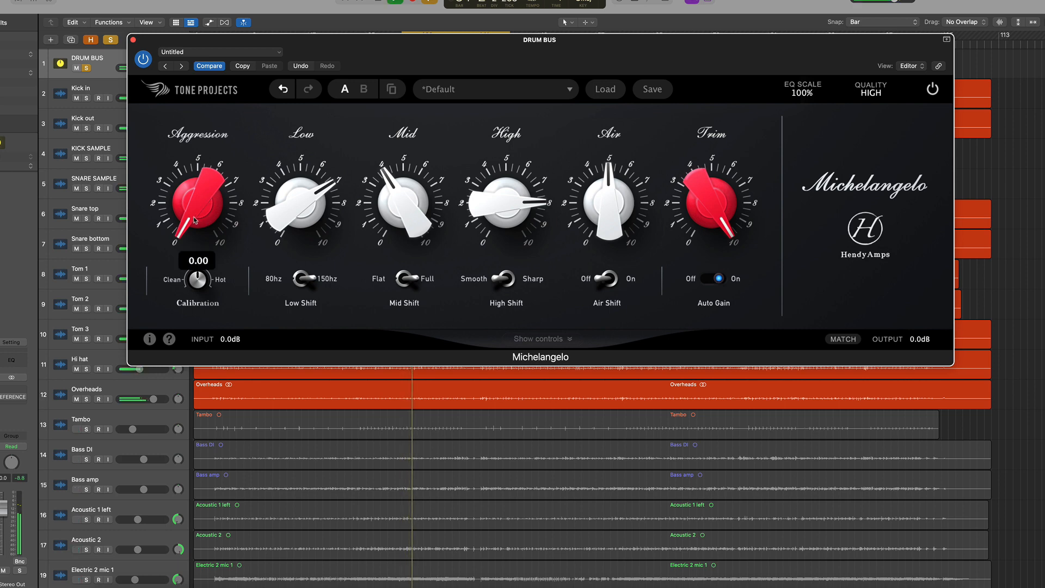
{"action": "left_click_drag", "start_coordinate": [197, 221], "coordinate": [232, 113]}
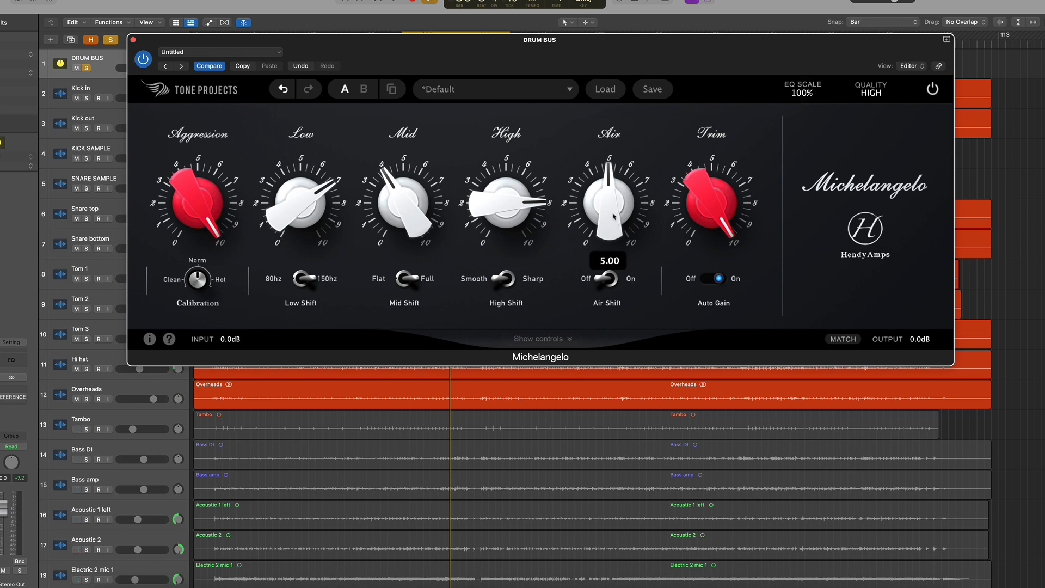
Try sweeping the Air knob during playback, then reset it to its default of 5.00
{"action": "mouse_move", "coordinate": [620, 204]}
{"action": "key", "text": "space"}
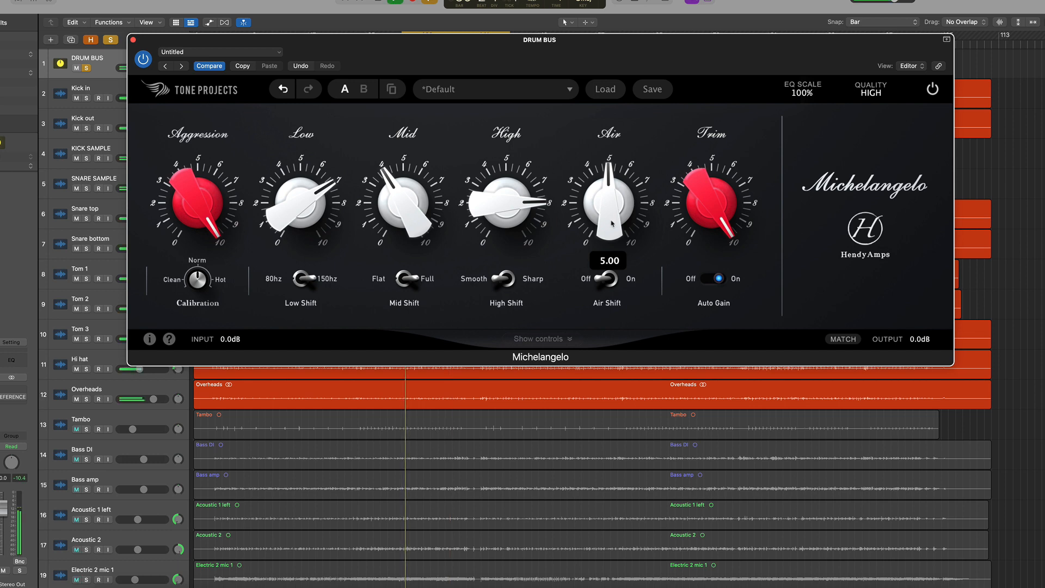
{"action": "left_click_drag", "start_coordinate": [612, 223], "coordinate": [649, 83]}
{"action": "left_click_drag", "start_coordinate": [603, 196], "coordinate": [588, 239]}
{"action": "left_click_drag", "start_coordinate": [615, 203], "coordinate": [613, 217]}
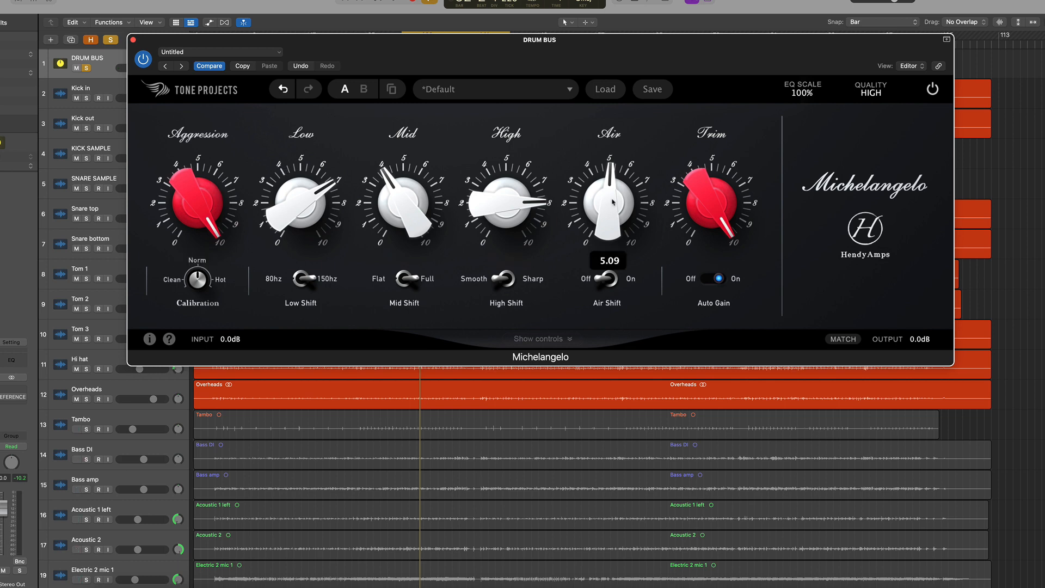
{"action": "double_click", "coordinate": [610, 204]}
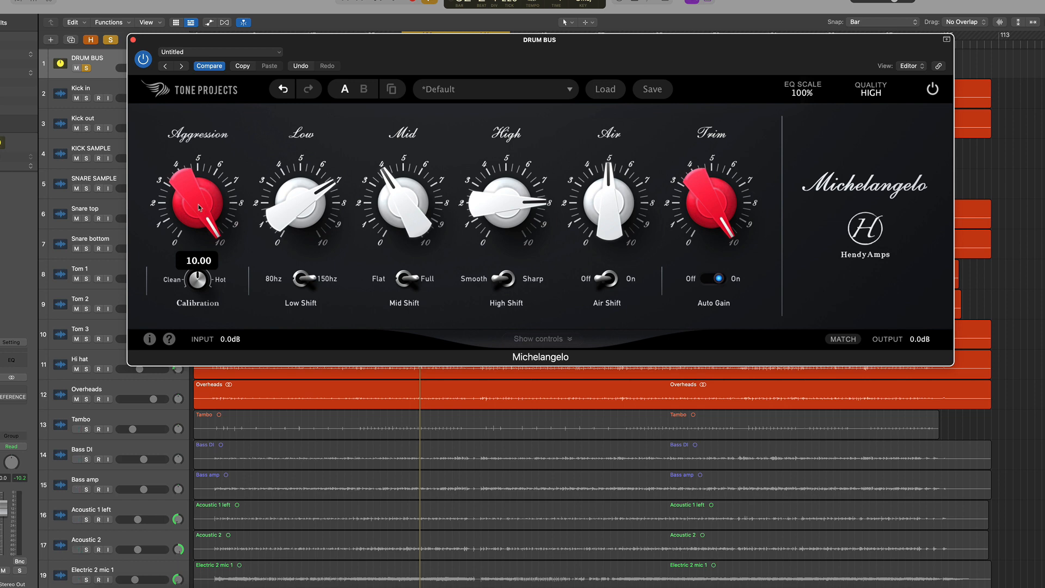
Reposition the plug-in window and check the Calibration knob's value
{"action": "mouse_move", "coordinate": [424, 52]}
{"action": "left_mouse_down"}
{"action": "mouse_move", "coordinate": [516, 86]}
{"action": "mouse_move", "coordinate": [600, 81]}
{"action": "mouse_move", "coordinate": [412, 52]}
{"action": "mouse_move", "coordinate": [418, 63]}
{"action": "left_mouse_up"}
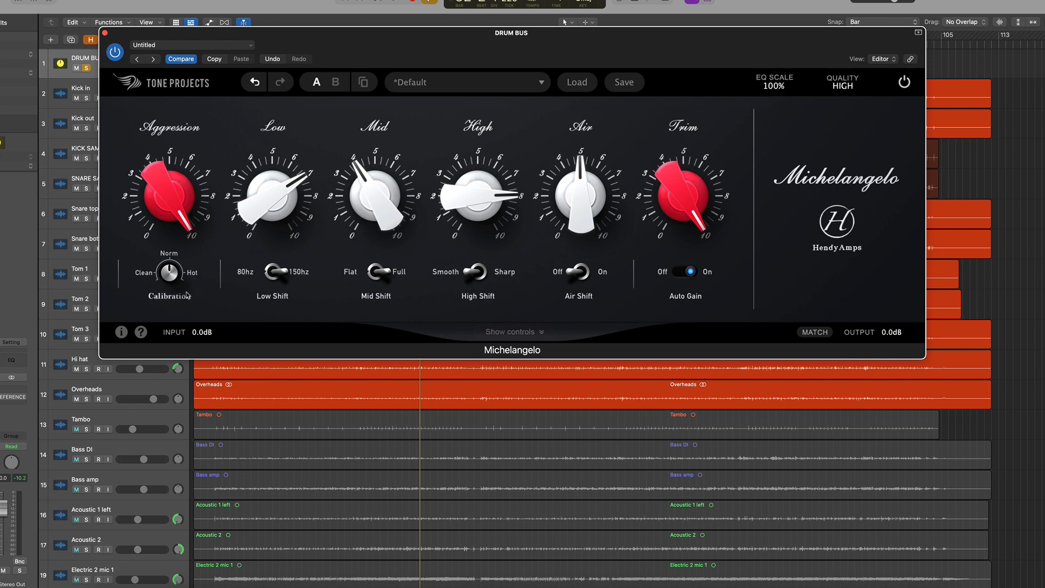
{"action": "mouse_move", "coordinate": [162, 279]}
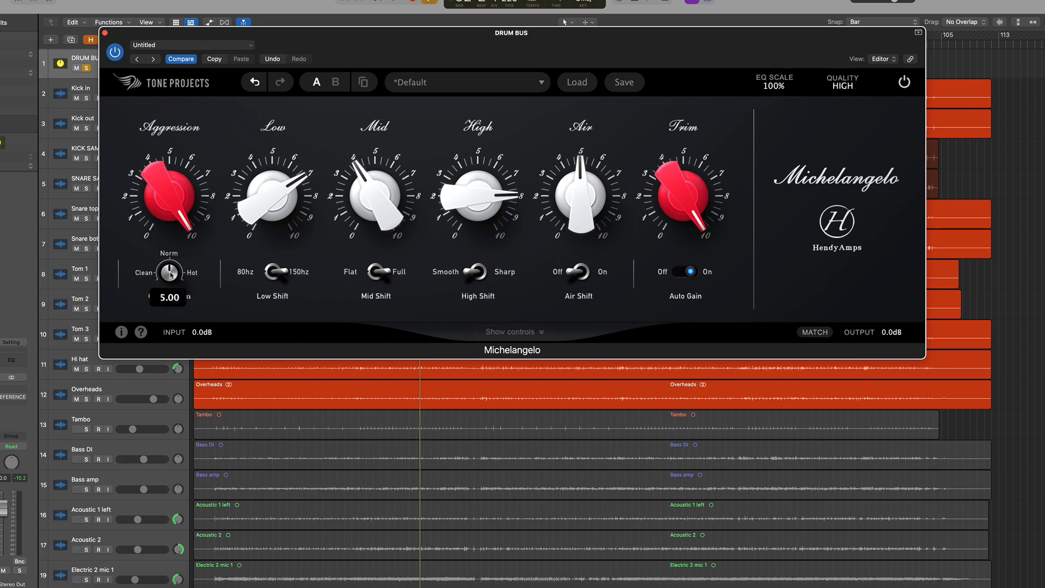
Try Calibration near Clean at about 0.12 and Input at -3.0 dB during playback, resetting each to its default
{"action": "left_click_drag", "start_coordinate": [170, 274], "coordinate": [213, 514]}
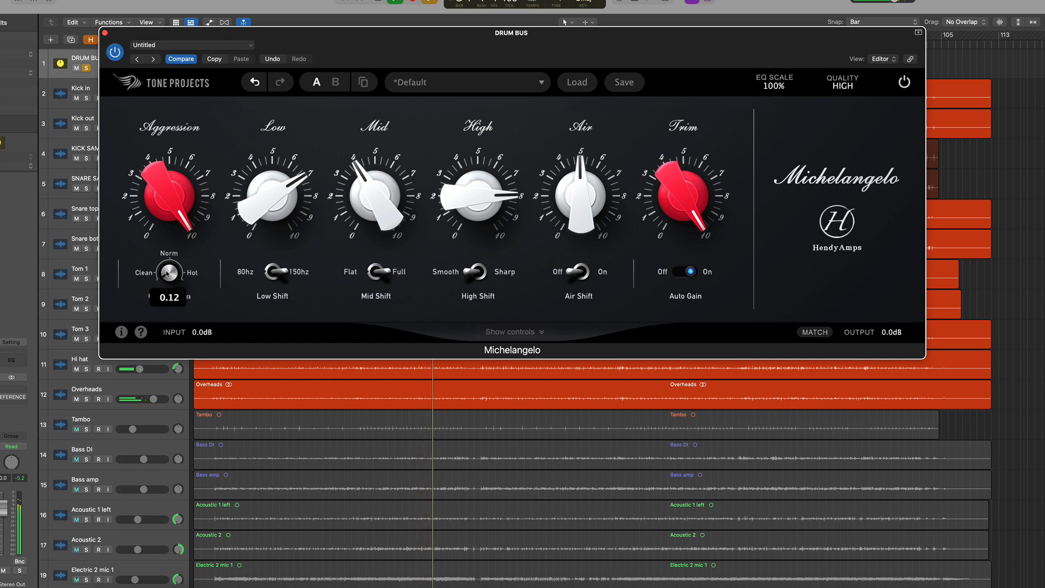
{"action": "left_click", "coordinate": [166, 274], "text": "alt"}
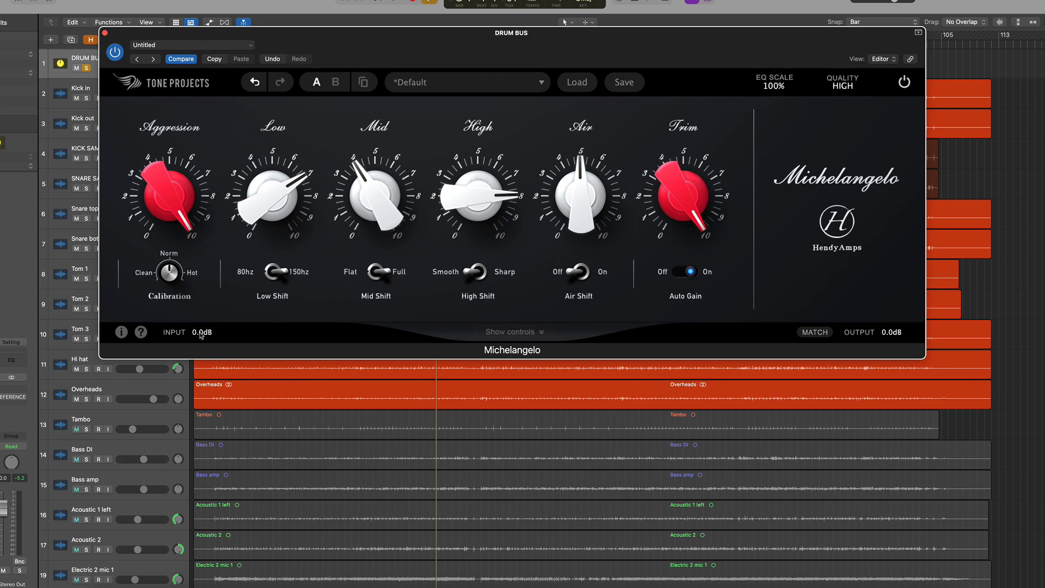
{"action": "left_click_drag", "start_coordinate": [201, 334], "coordinate": [207, 283]}
{"action": "left_click_drag", "start_coordinate": [206, 283], "coordinate": [202, 333]}
{"action": "mouse_move", "coordinate": [170, 272]}
{"action": "key", "text": "space"}
{"action": "scroll", "coordinate": [204, 334], "scroll_direction": "down", "scroll_amount": 4}
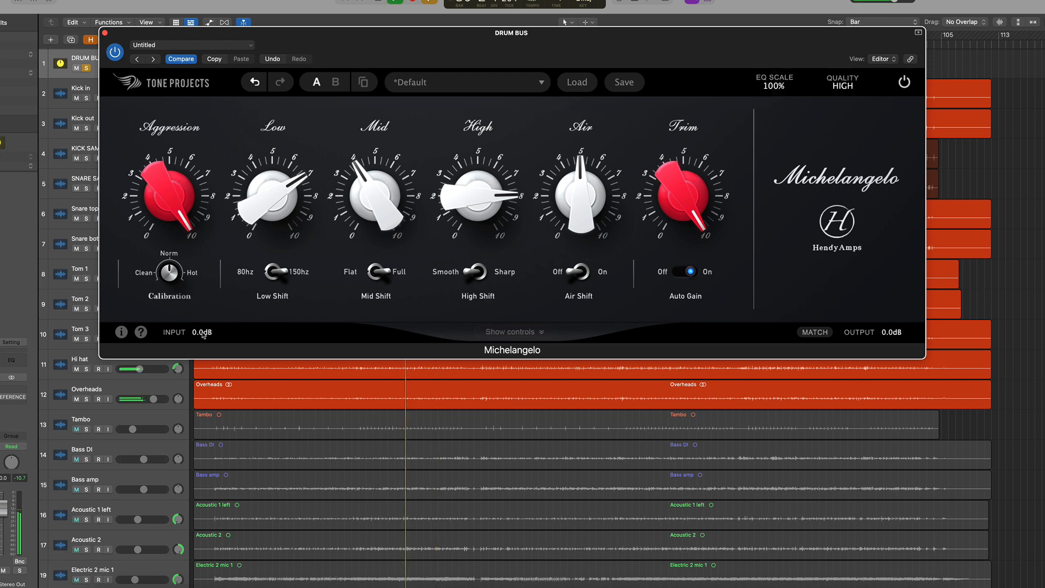
{"action": "left_click_drag", "start_coordinate": [203, 335], "coordinate": [206, 357]}
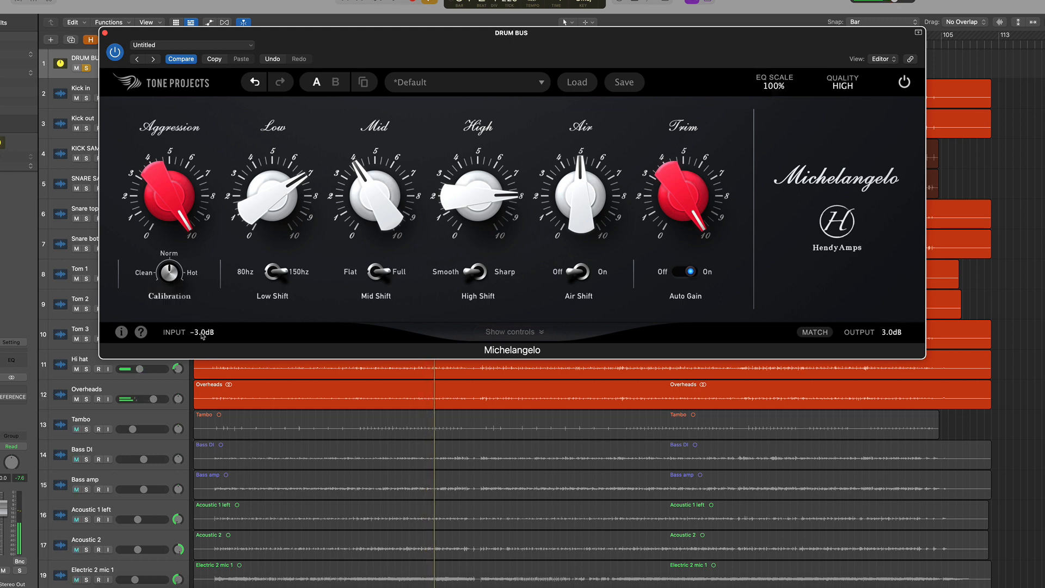
{"action": "double_click", "coordinate": [204, 333]}
{"action": "left_click", "coordinate": [484, 19]}
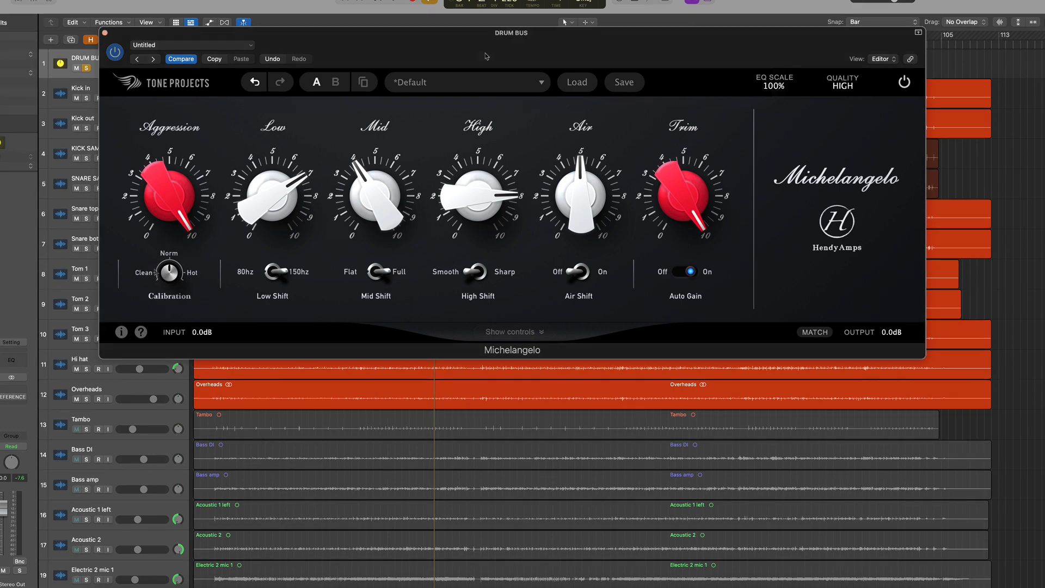
Show the extended controls, try the high freq at 1.45 x and reset it to its default
{"action": "left_click", "coordinate": [542, 332]}
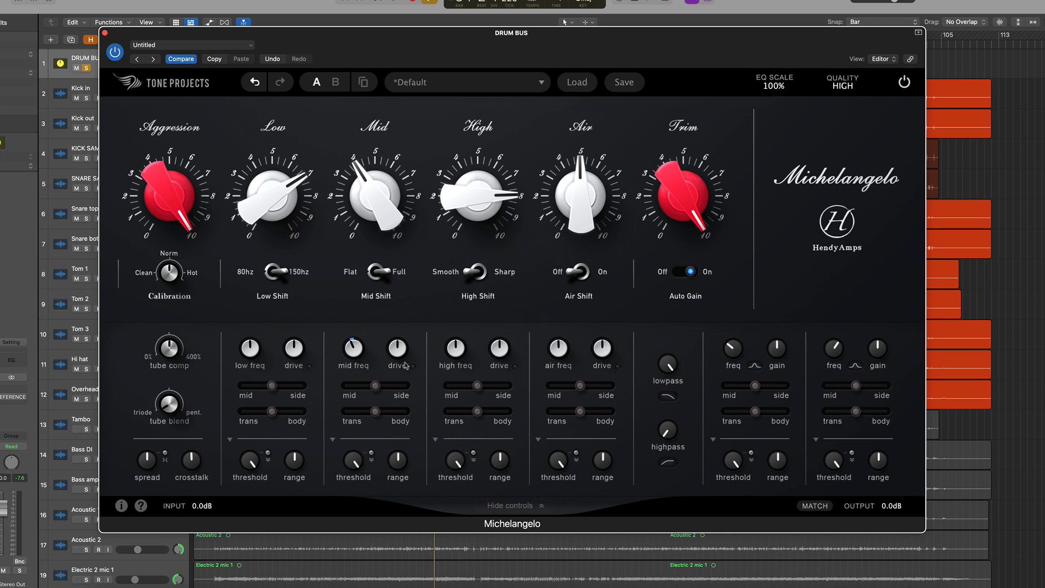
{"action": "mouse_move", "coordinate": [456, 351]}
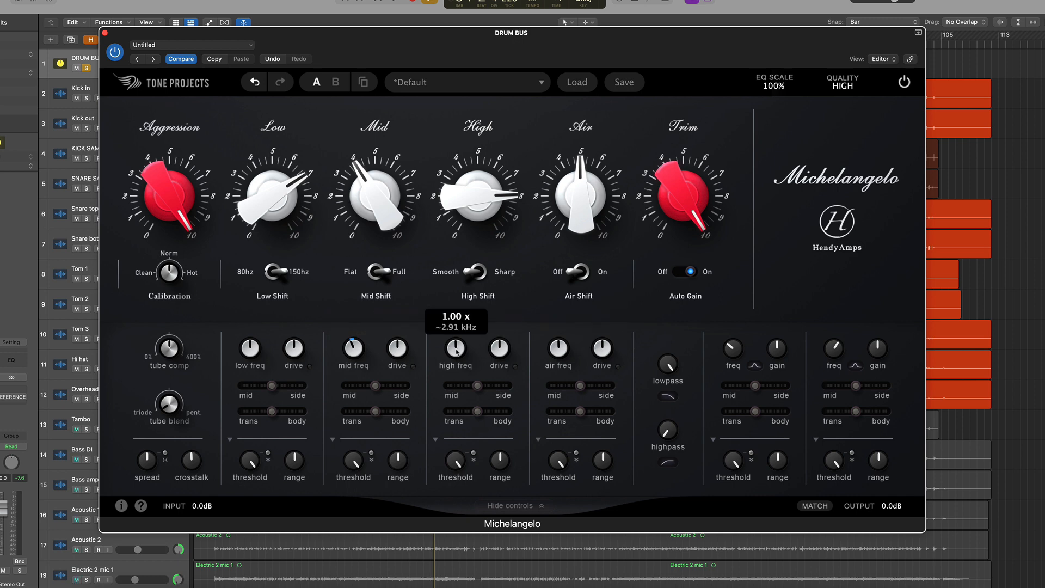
{"action": "left_click_drag", "start_coordinate": [456, 351], "coordinate": [467, 297]}
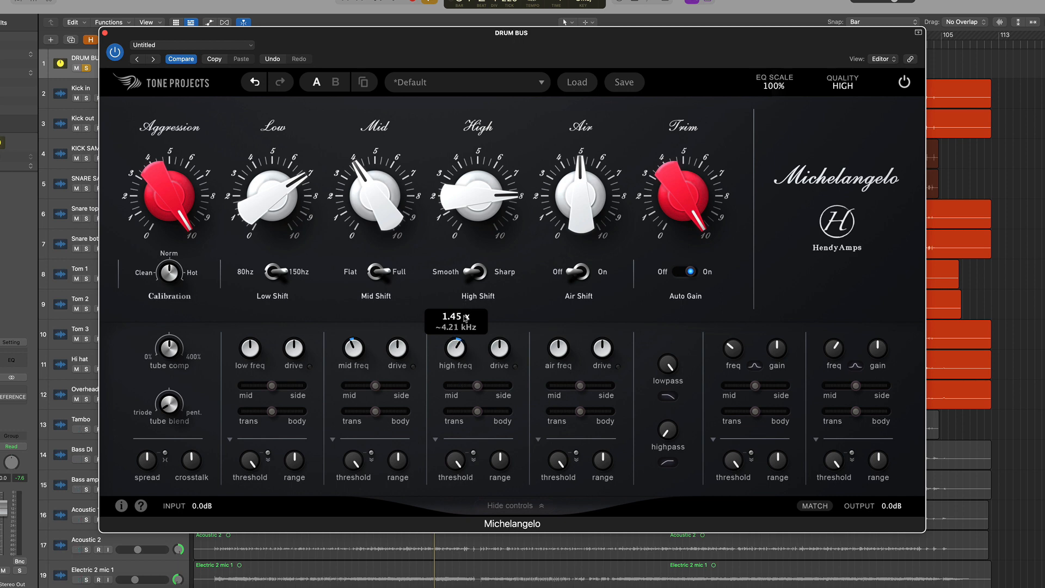
{"action": "double_click", "coordinate": [459, 352]}
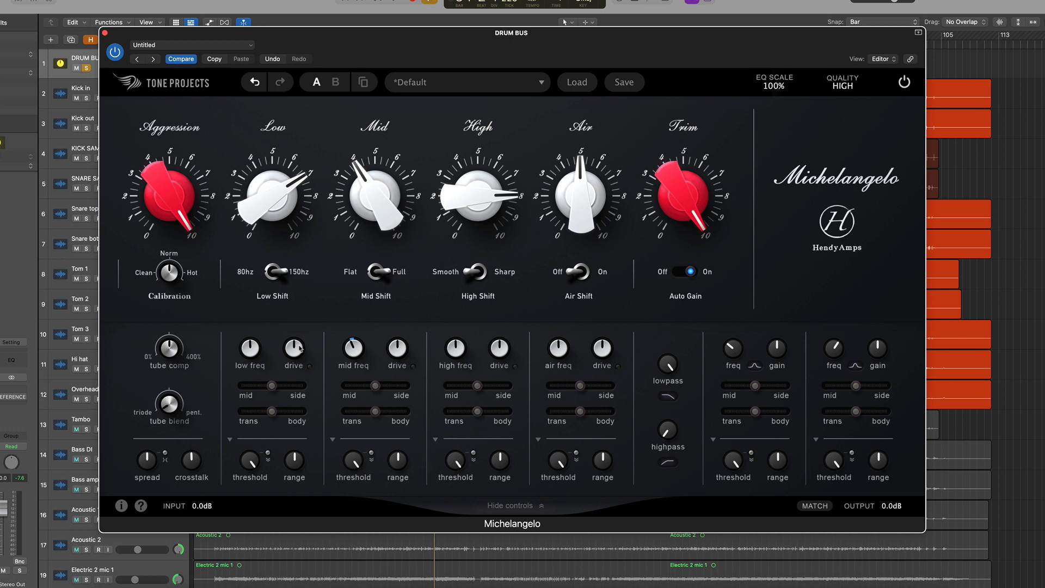
Move the plug-in window slightly up and turn the Calibration knob towards Hot during playback
{"action": "mouse_move", "coordinate": [296, 351]}
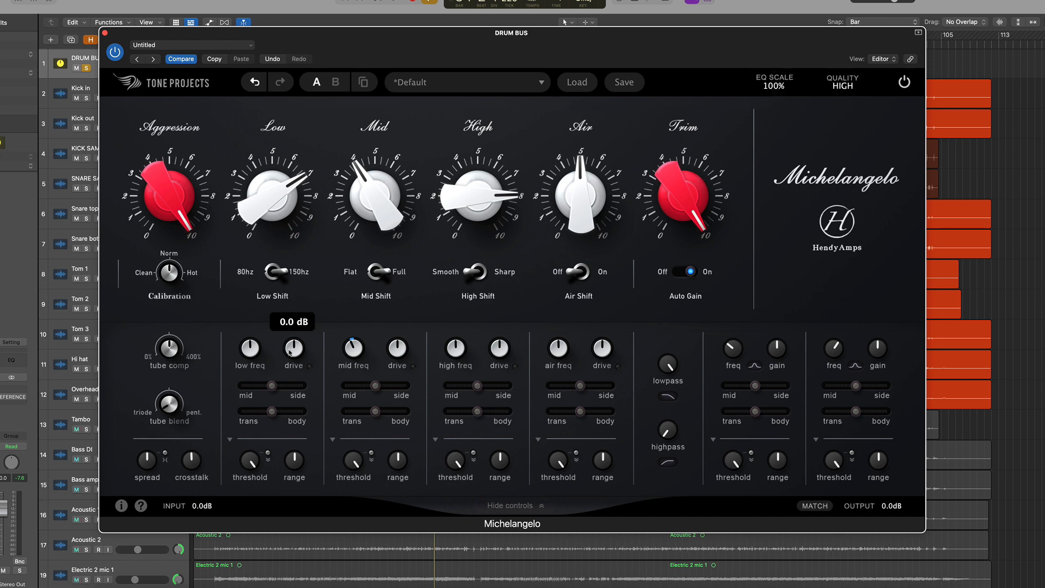
{"action": "left_click_drag", "start_coordinate": [441, 53], "coordinate": [447, 39]}
{"action": "mouse_move", "coordinate": [176, 253]}
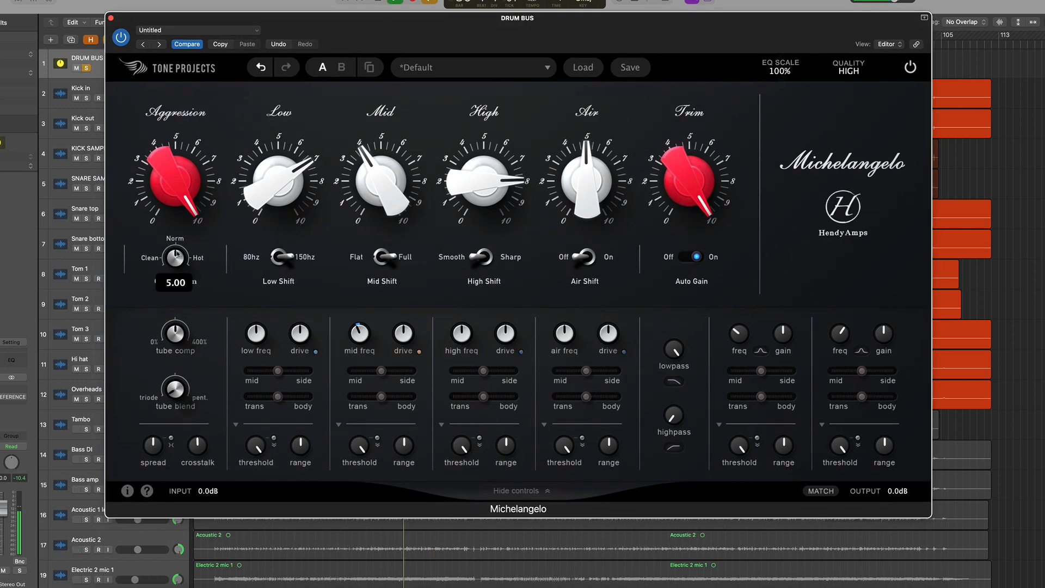
{"action": "left_click_drag", "start_coordinate": [175, 252], "coordinate": [183, 205]}
{"action": "left_click_drag", "start_coordinate": [174, 257], "coordinate": [174, 254]}
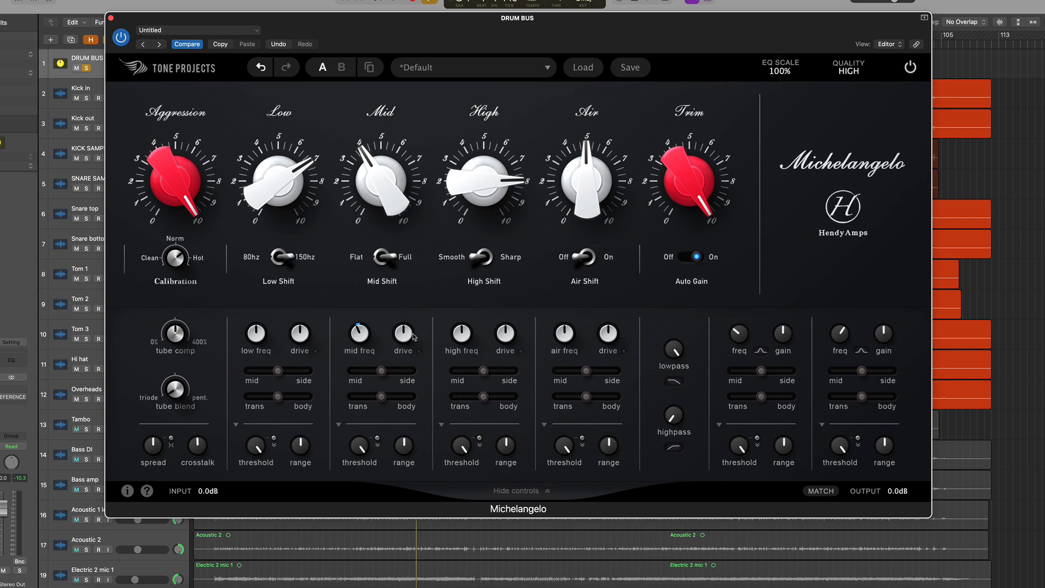
Try cutting the mid drive and lowering the low drive to about -6 dB during playback, and reset both to 0.0 dB
{"action": "mouse_move", "coordinate": [410, 337]}
{"action": "key", "text": "space"}
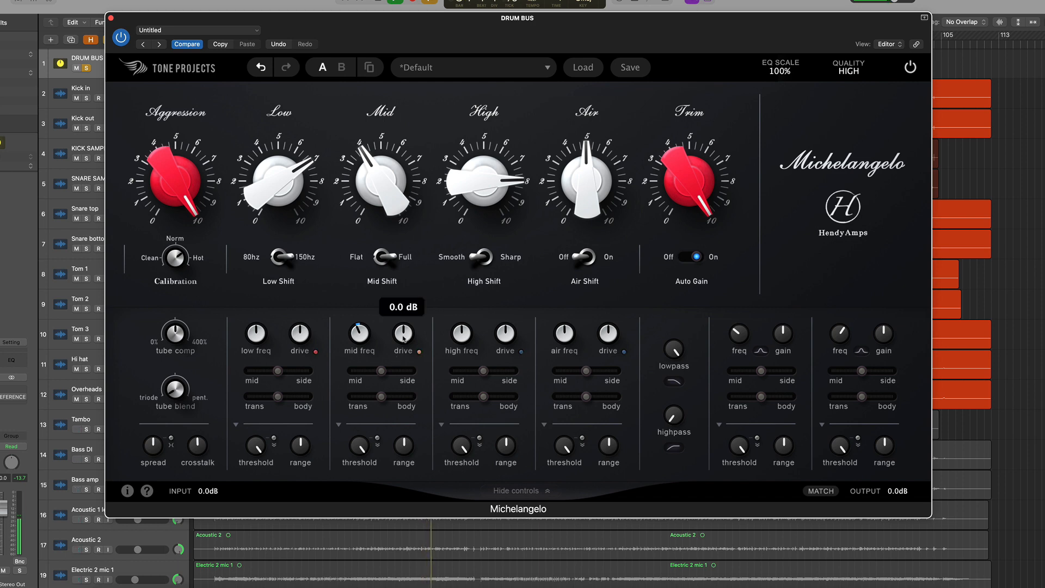
{"action": "left_click_drag", "start_coordinate": [402, 336], "coordinate": [402, 377]}
{"action": "left_click_drag", "start_coordinate": [302, 336], "coordinate": [308, 415]}
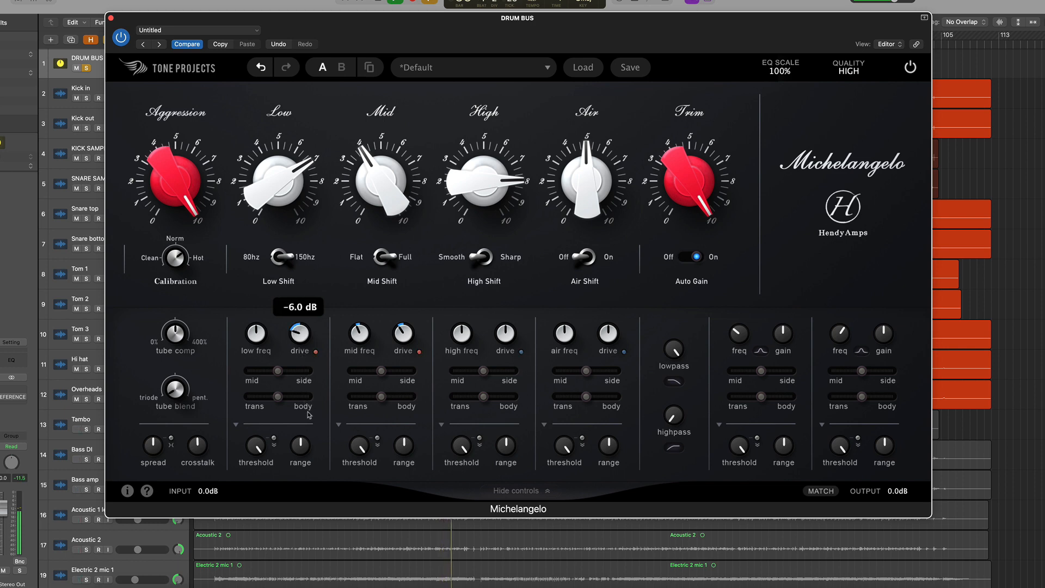
{"action": "left_click_drag", "start_coordinate": [410, 337], "coordinate": [410, 354]}
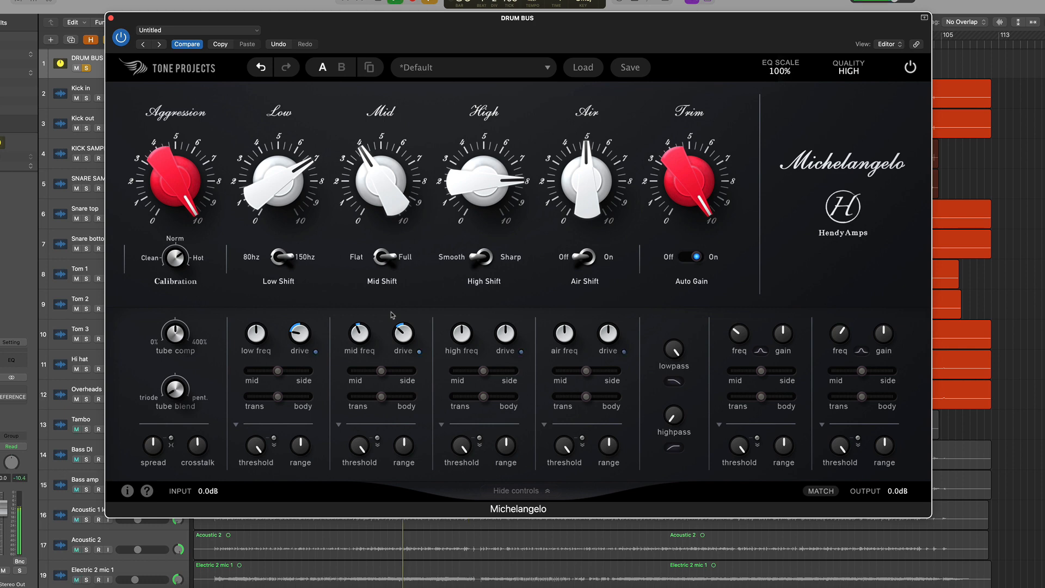
{"action": "mouse_move", "coordinate": [300, 334]}
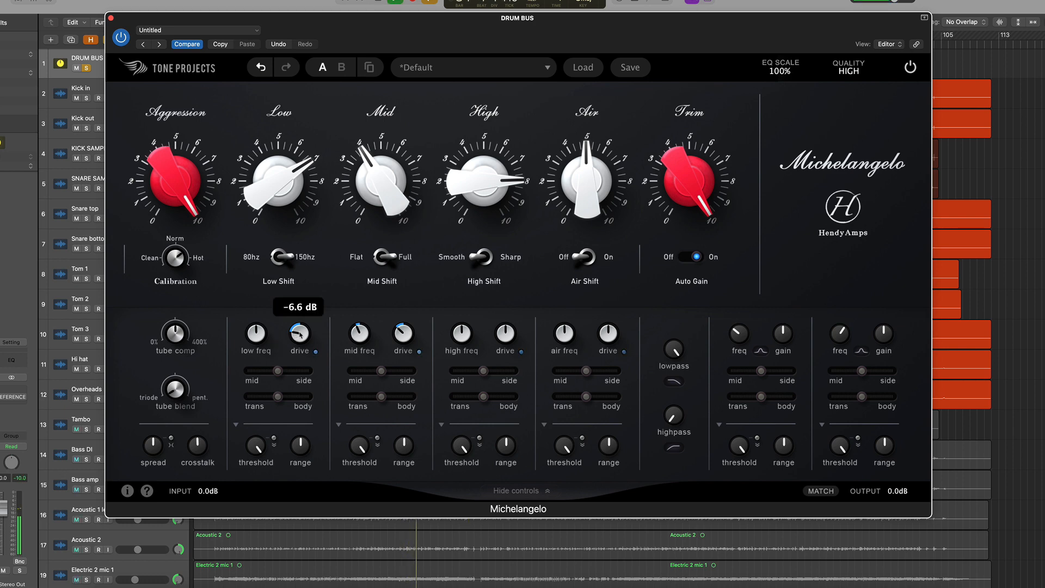
{"action": "double_click", "coordinate": [300, 334]}
{"action": "double_click", "coordinate": [403, 334]}
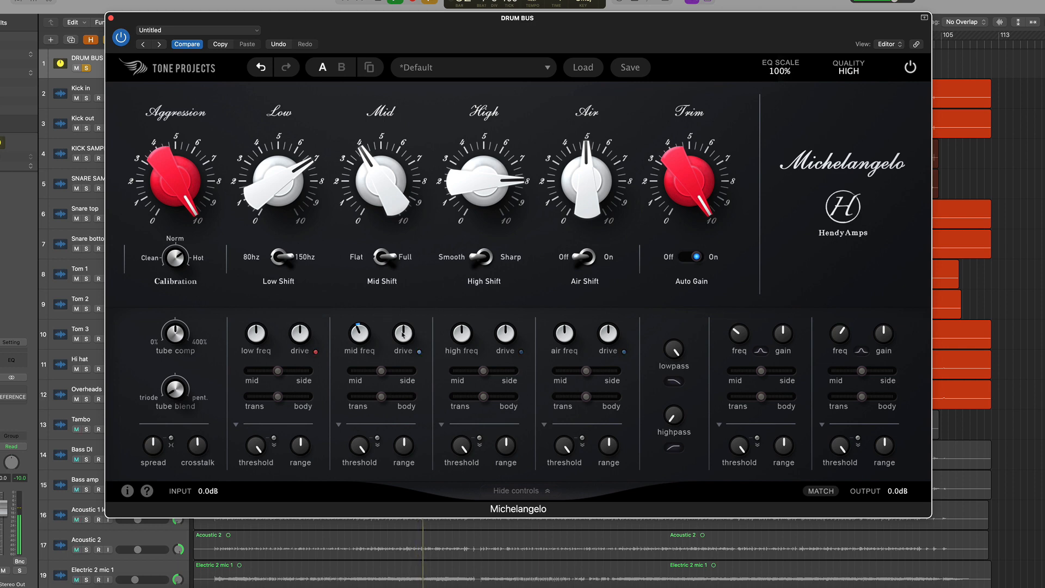
Lower the low drive strongly and raise the air and high drives well above 0 dB during playback
{"action": "mouse_move", "coordinate": [301, 341]}
{"action": "left_click_drag", "start_coordinate": [295, 344], "coordinate": [373, 587]}
{"action": "mouse_move", "coordinate": [594, 340]}
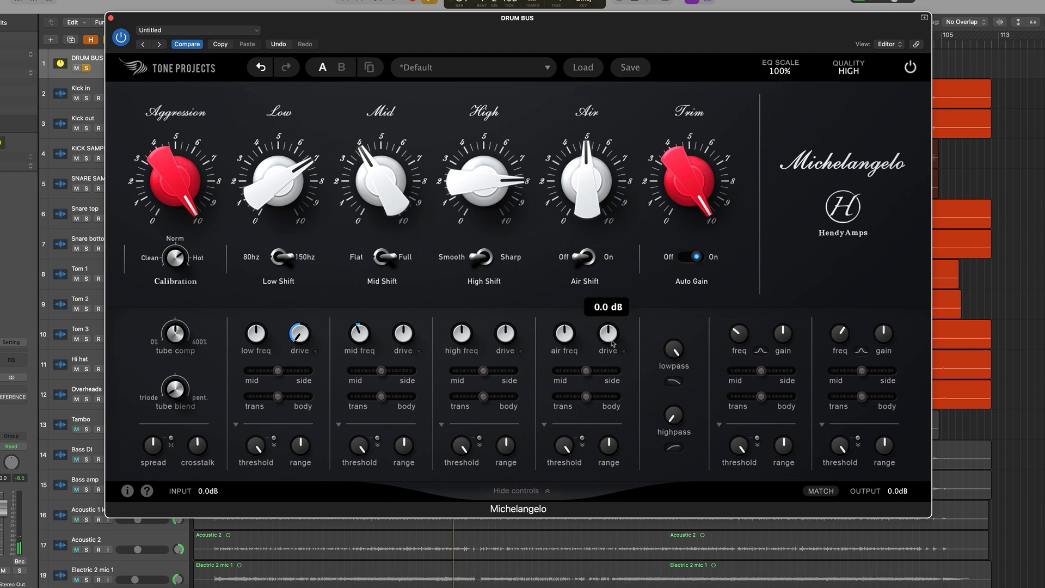
{"action": "key", "text": "space"}
{"action": "left_click_drag", "start_coordinate": [611, 343], "coordinate": [610, 278]}
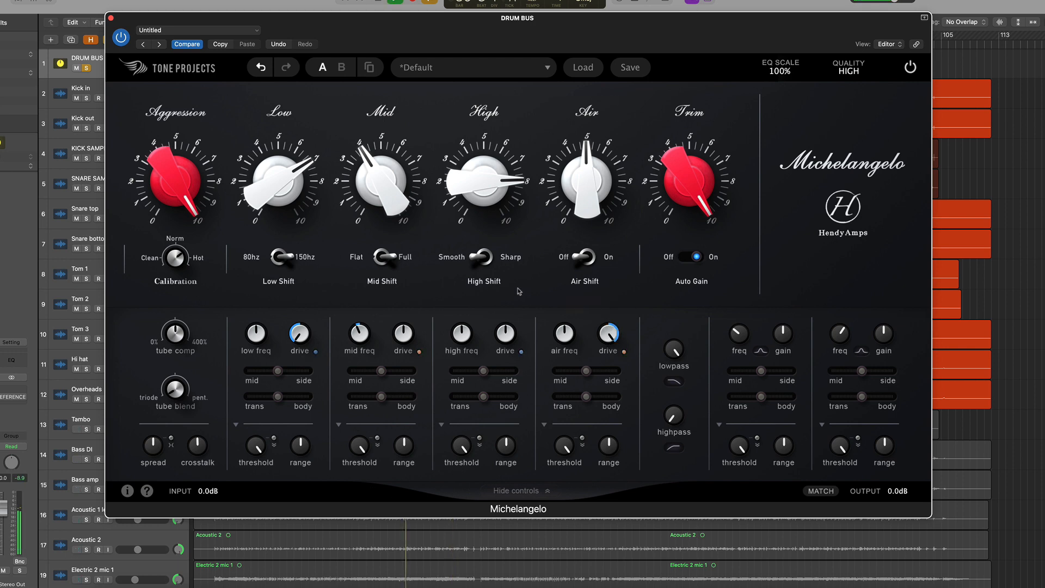
{"action": "mouse_move", "coordinate": [505, 331]}
{"action": "mouse_move", "coordinate": [586, 215]}
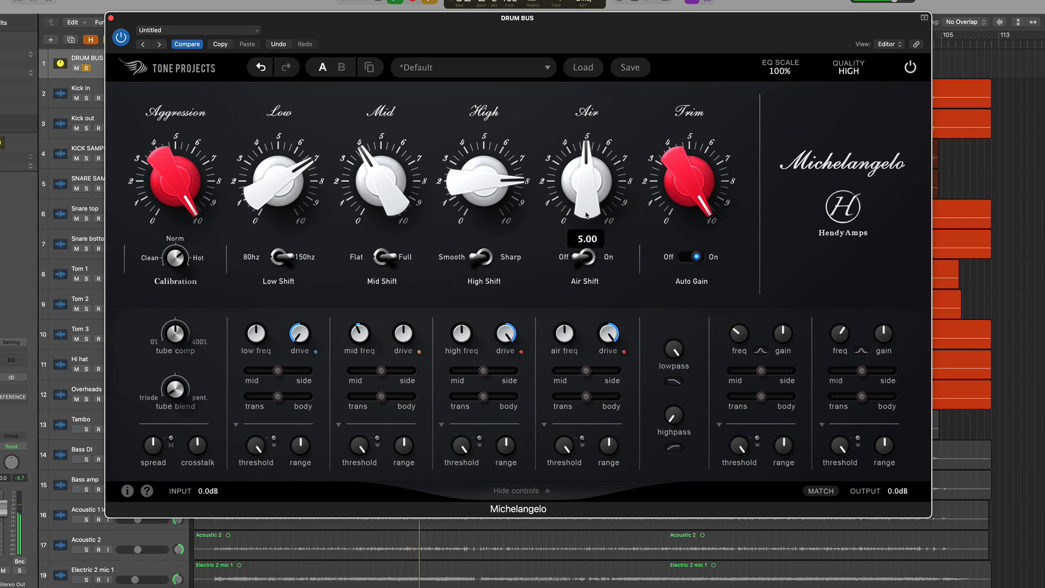
{"action": "mouse_move", "coordinate": [305, 339]}
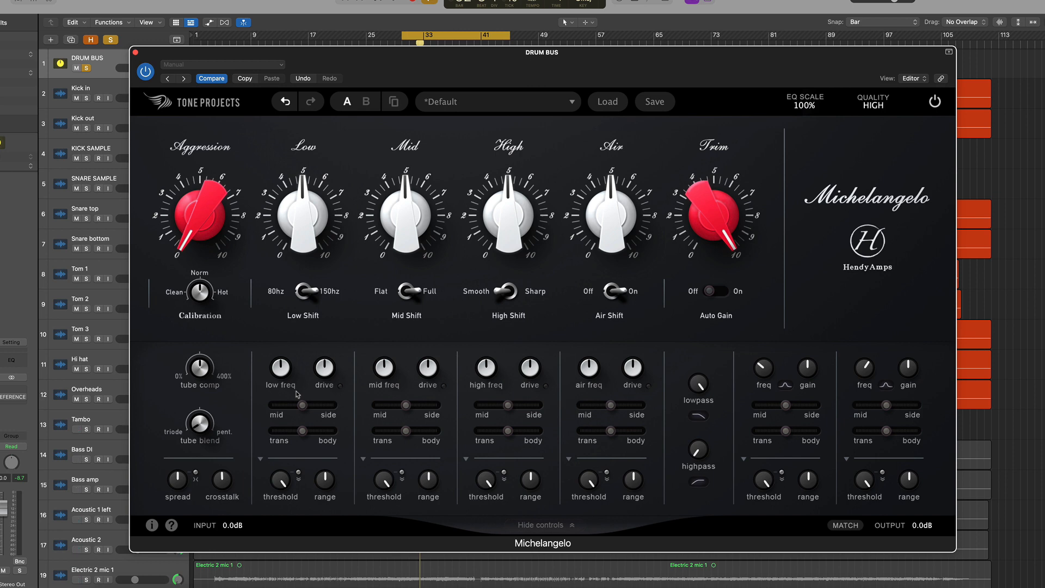
Switch Low Shift to 80hz, raise Low to about 7 and set the Low band's mid/side balance to -100% (mid)
{"action": "mouse_move", "coordinate": [303, 410]}
{"action": "mouse_move", "coordinate": [306, 202]}
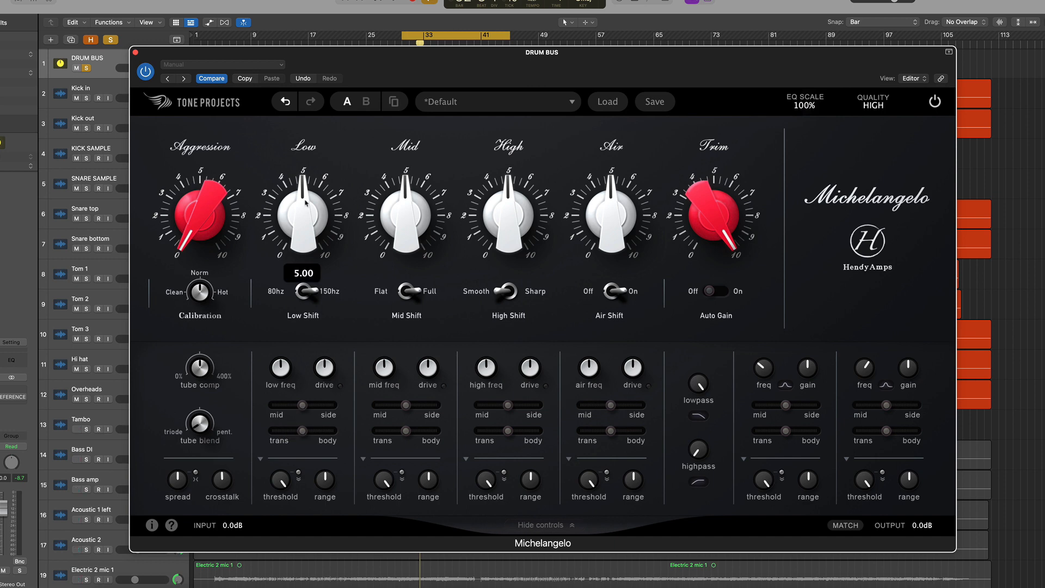
{"action": "left_click", "coordinate": [306, 291]}
{"action": "left_click_drag", "start_coordinate": [314, 235], "coordinate": [307, 196]}
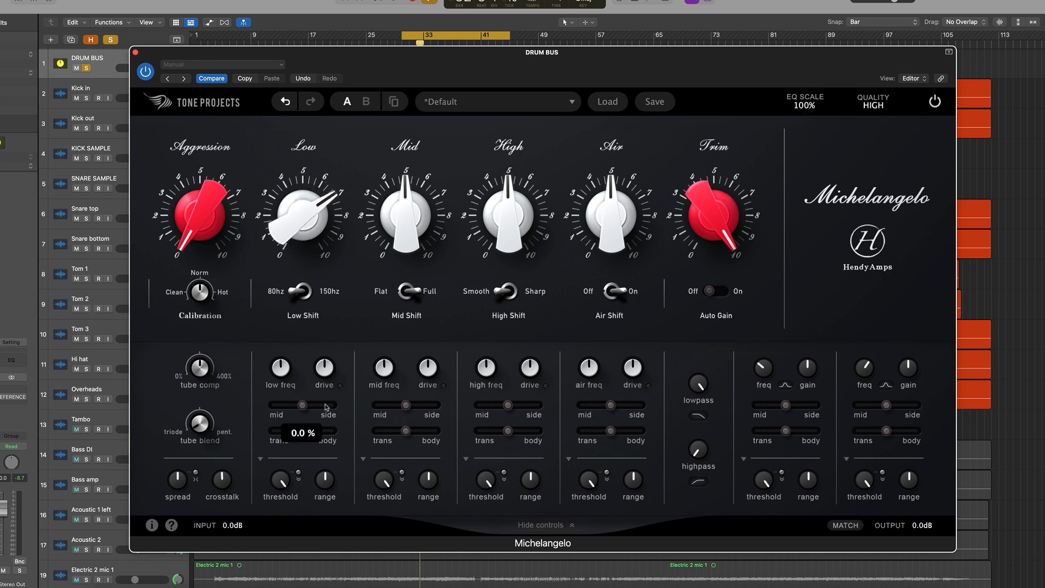
{"action": "left_click_drag", "start_coordinate": [303, 407], "coordinate": [272, 407]}
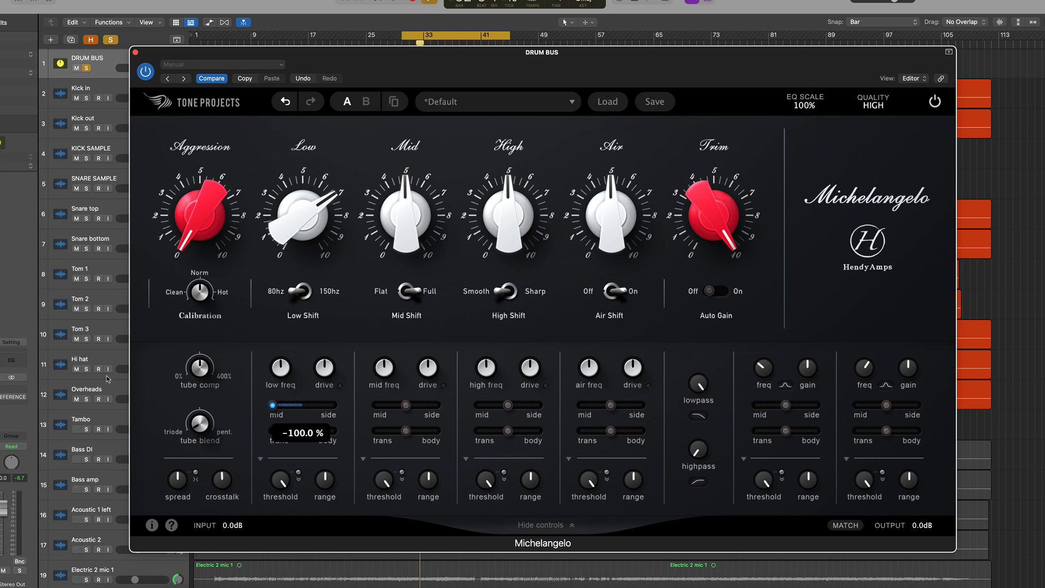
{"action": "mouse_move", "coordinate": [274, 407]}
Raise Air to about 8 and High to about 7, and set both bands' mid/side balance to 100% side
{"action": "mouse_move", "coordinate": [611, 223]}
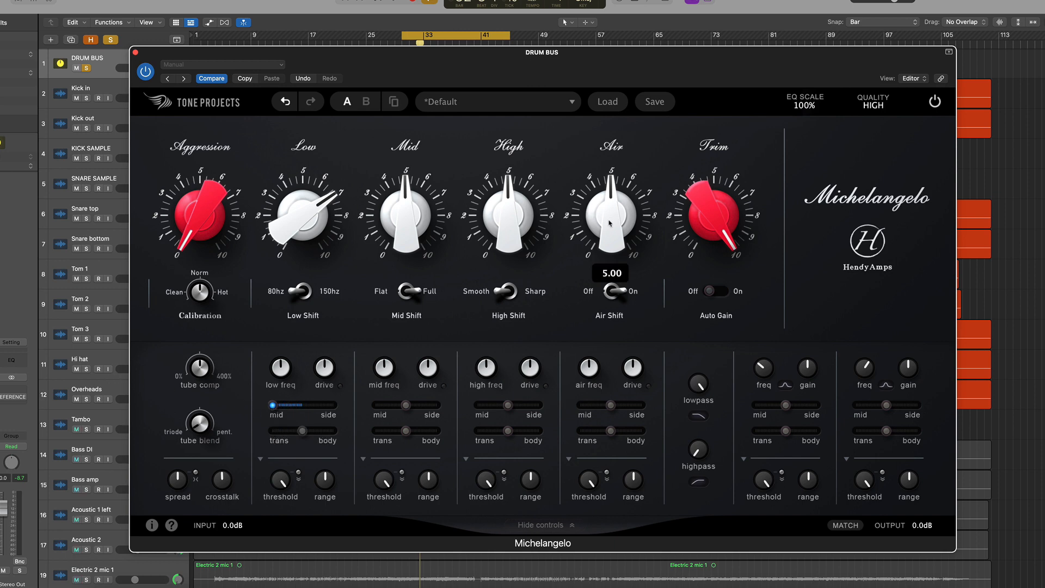
{"action": "left_click_drag", "start_coordinate": [617, 227], "coordinate": [600, 204]}
{"action": "mouse_move", "coordinate": [509, 218]}
{"action": "left_mouse_down"}
{"action": "mouse_move", "coordinate": [509, 229]}
{"action": "mouse_move", "coordinate": [508, 200]}
{"action": "left_mouse_up"}
{"action": "left_click_drag", "start_coordinate": [508, 405], "coordinate": [538, 405]}
{"action": "left_click_drag", "start_coordinate": [611, 405], "coordinate": [626, 405]}
{"action": "left_click_drag", "start_coordinate": [690, 403], "coordinate": [753, 403]}
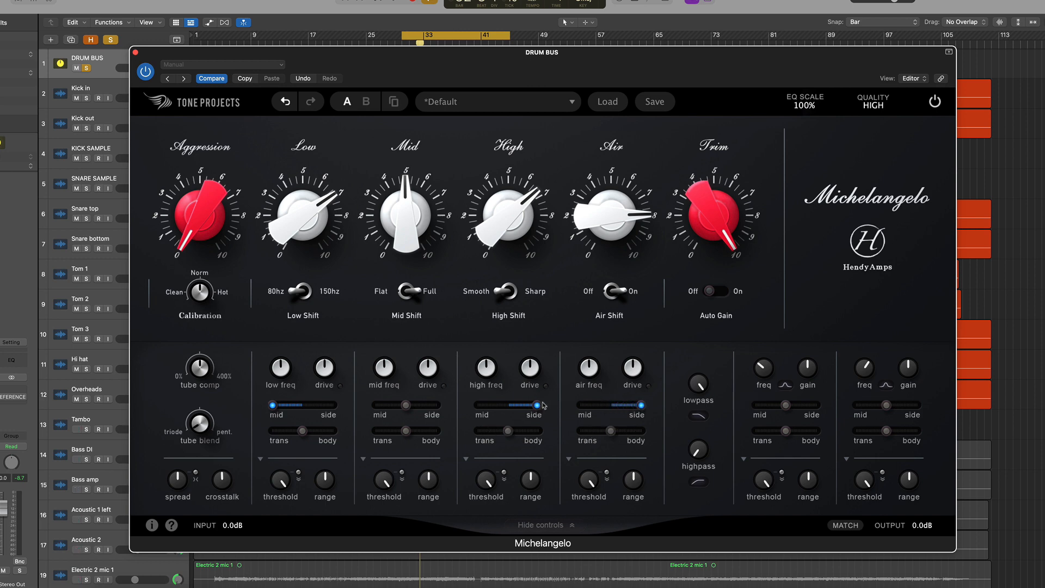
{"action": "left_click_drag", "start_coordinate": [545, 405], "coordinate": [542, 405]}
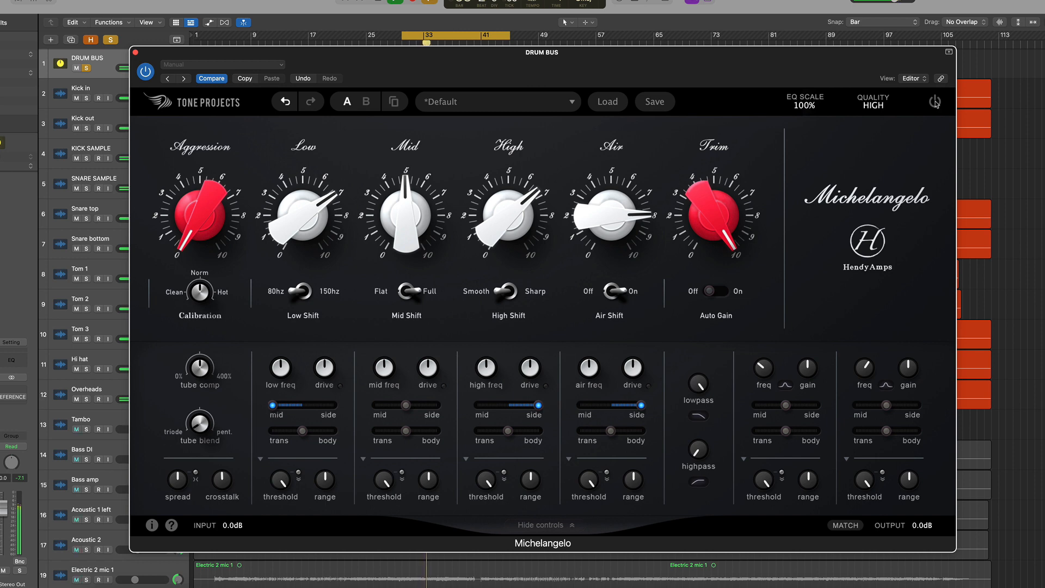
Compare the EQ against bypass and against High and Air at -100% (mid), returning both bands to 100% side
{"action": "left_click", "coordinate": [936, 102]}
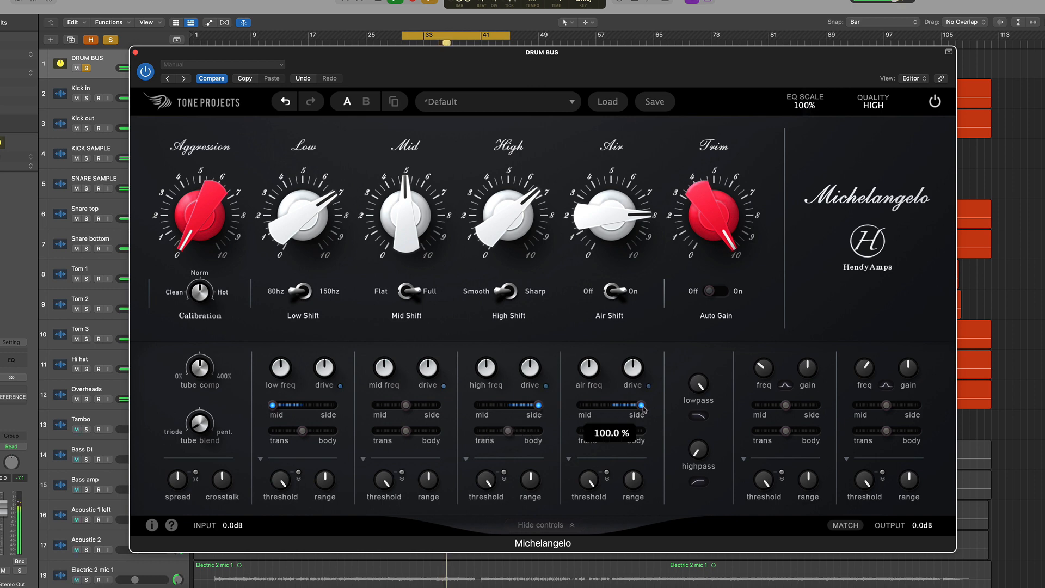
{"action": "left_click_drag", "start_coordinate": [643, 406], "coordinate": [470, 407]}
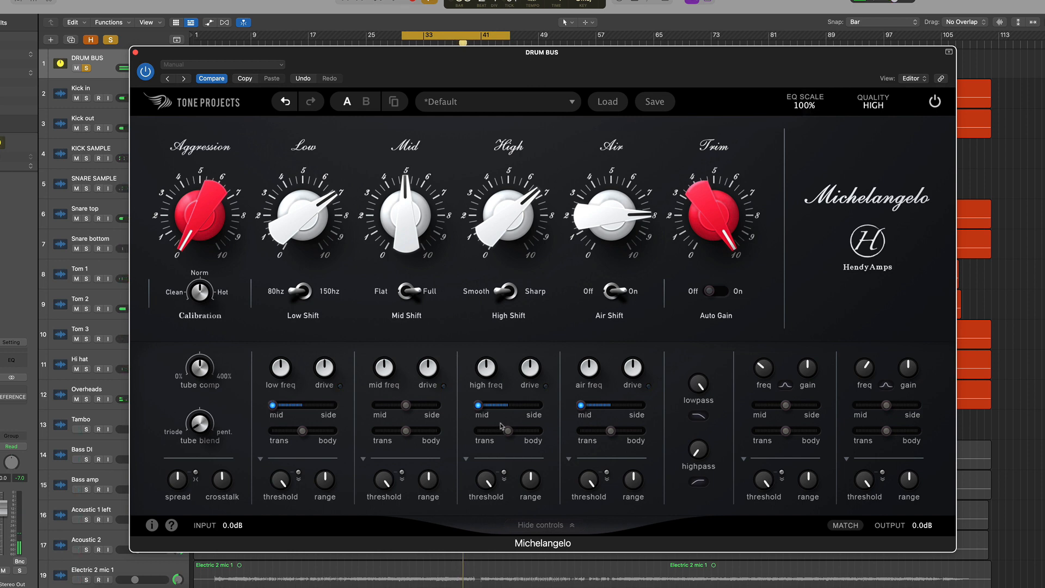
{"action": "key", "text": "space"}
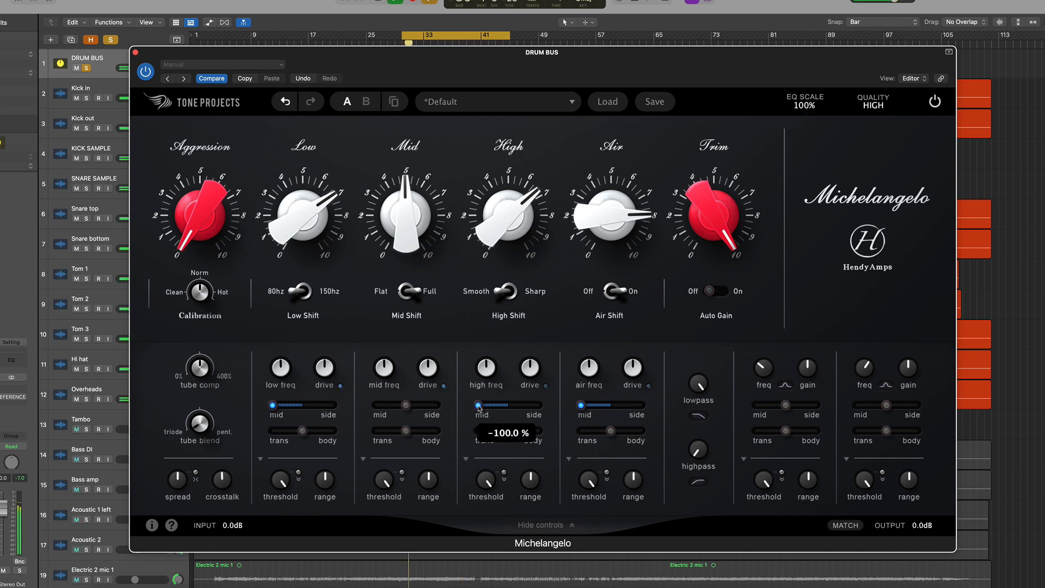
{"action": "left_click_drag", "start_coordinate": [479, 405], "coordinate": [641, 410]}
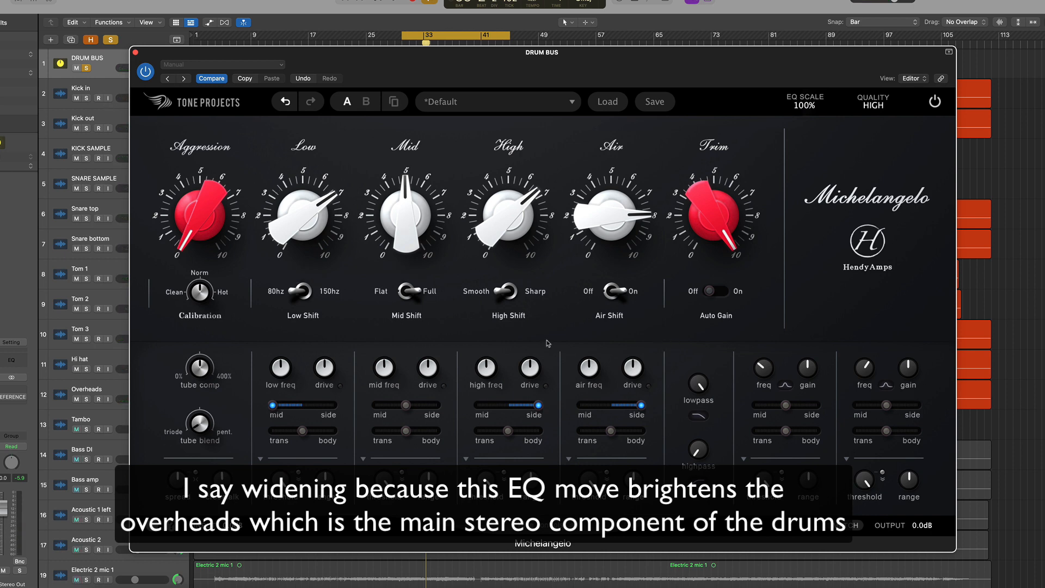
Reset the Low, High and Air mid/side balances to centre and shift the Low band's trans/body balance fully to trans
{"action": "mouse_move", "coordinate": [536, 407]}
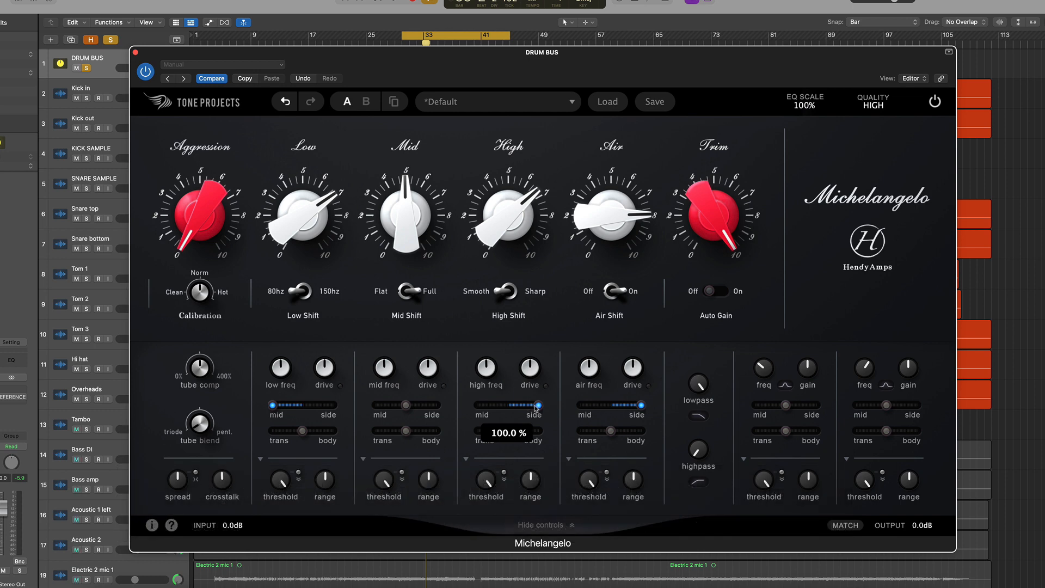
{"action": "double_click", "coordinate": [536, 407]}
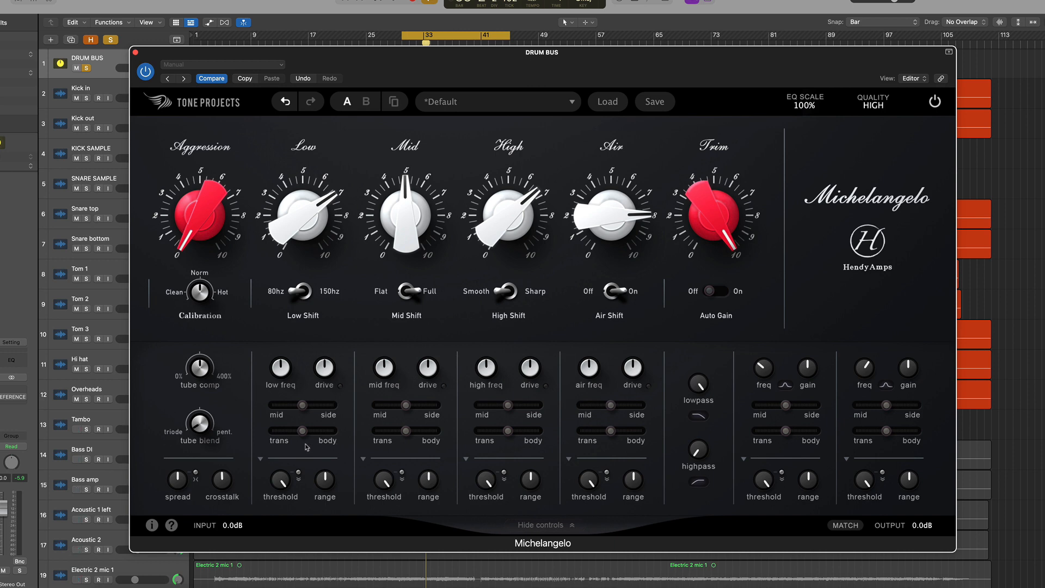
{"action": "mouse_move", "coordinate": [302, 432]}
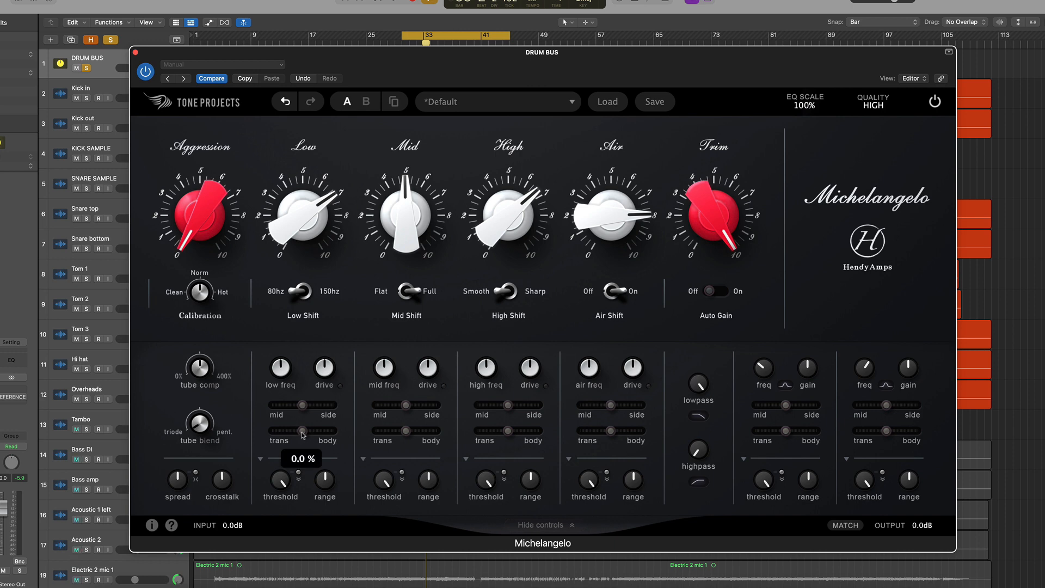
{"action": "mouse_move", "coordinate": [329, 218]}
{"action": "left_click_drag", "start_coordinate": [303, 433], "coordinate": [166, 433]}
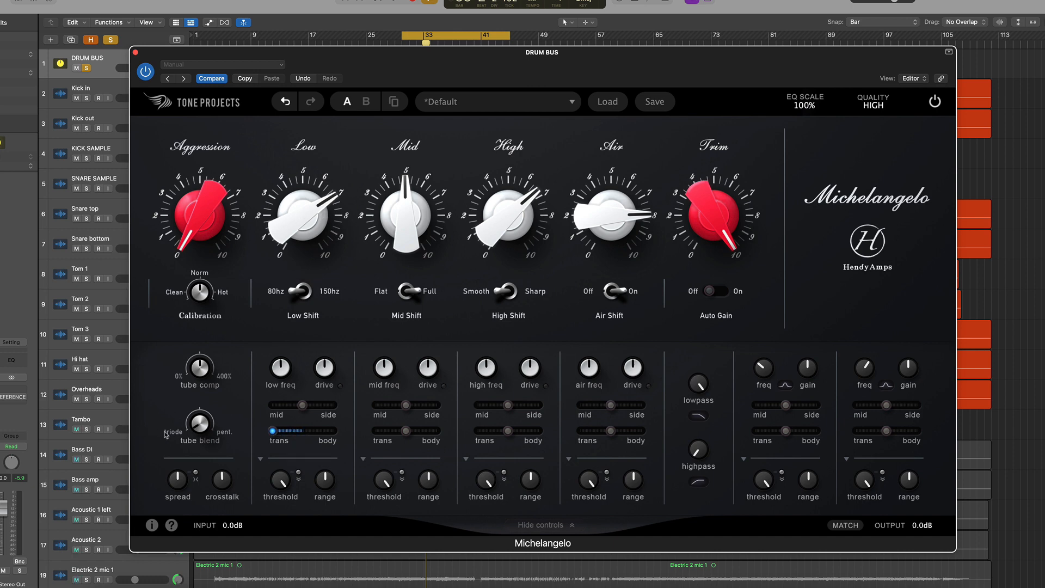
Raise the Low band to about 9 with its trans/body balance at -100% and play the drum bus
{"action": "mouse_move", "coordinate": [276, 430]}
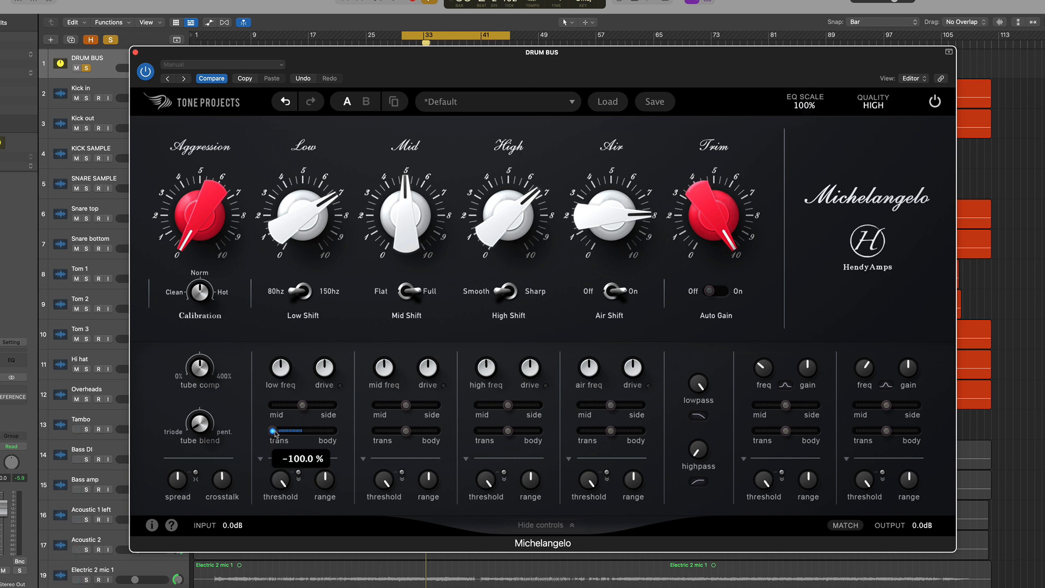
{"action": "mouse_move", "coordinate": [291, 217]}
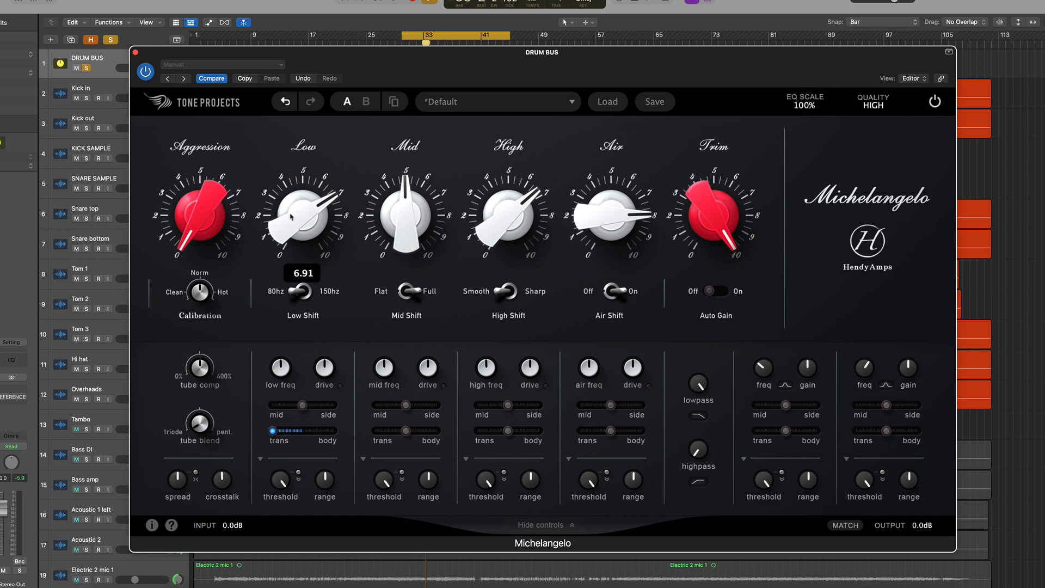
{"action": "left_click_drag", "start_coordinate": [300, 225], "coordinate": [318, 164]}
{"action": "left_click_drag", "start_coordinate": [302, 214], "coordinate": [305, 198]}
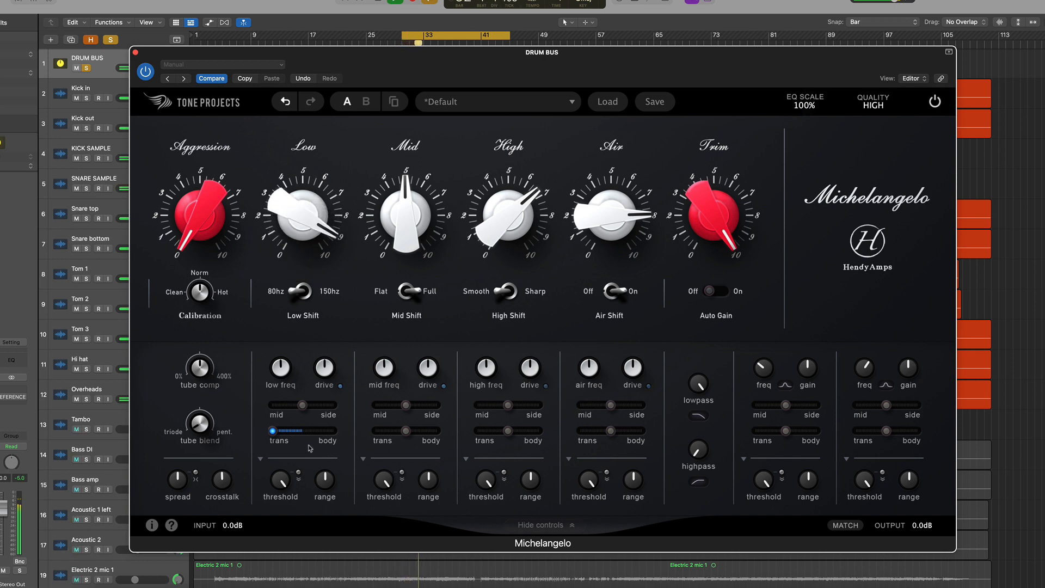
Compare the Low band at 100% body and -100% (trans), finishing the comparison at 100% body
{"action": "mouse_move", "coordinate": [285, 439]}
{"action": "left_click_drag", "start_coordinate": [272, 434], "coordinate": [334, 431]}
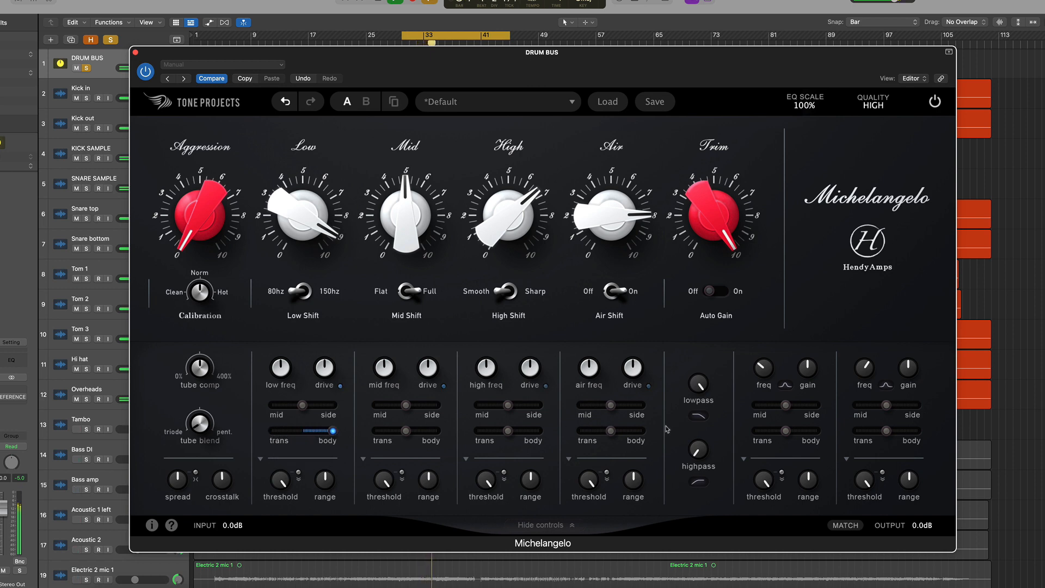
{"action": "mouse_move", "coordinate": [334, 434]}
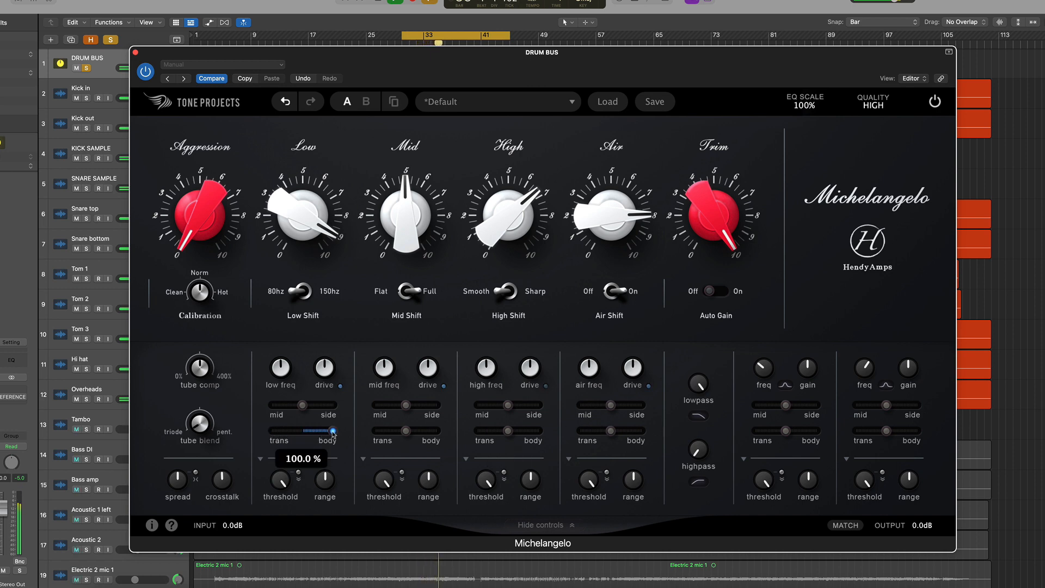
{"action": "left_click_drag", "start_coordinate": [334, 434], "coordinate": [272, 434]}
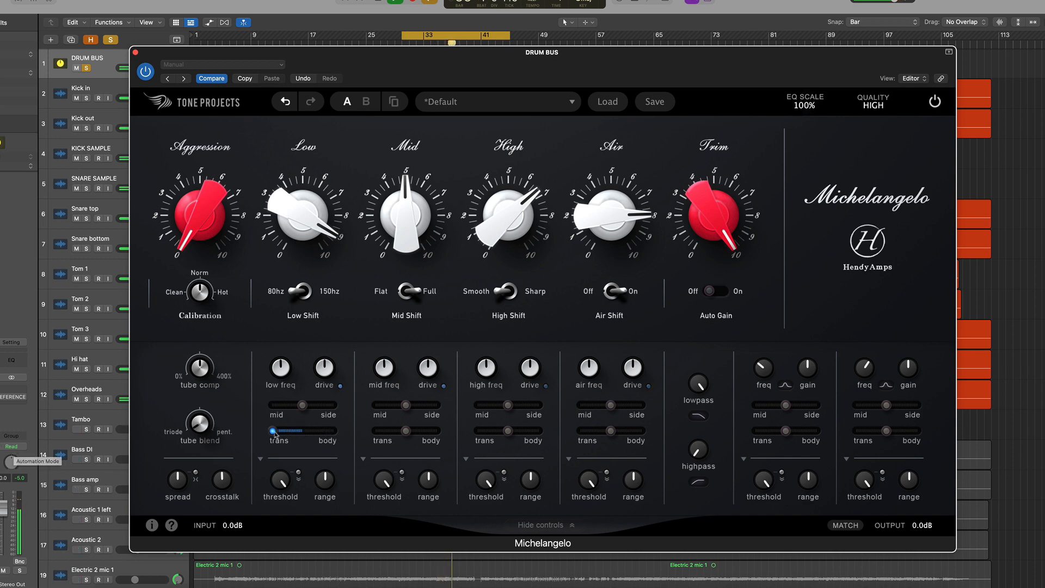
{"action": "mouse_move", "coordinate": [274, 433]}
{"action": "left_click_drag", "start_coordinate": [273, 433], "coordinate": [333, 430]}
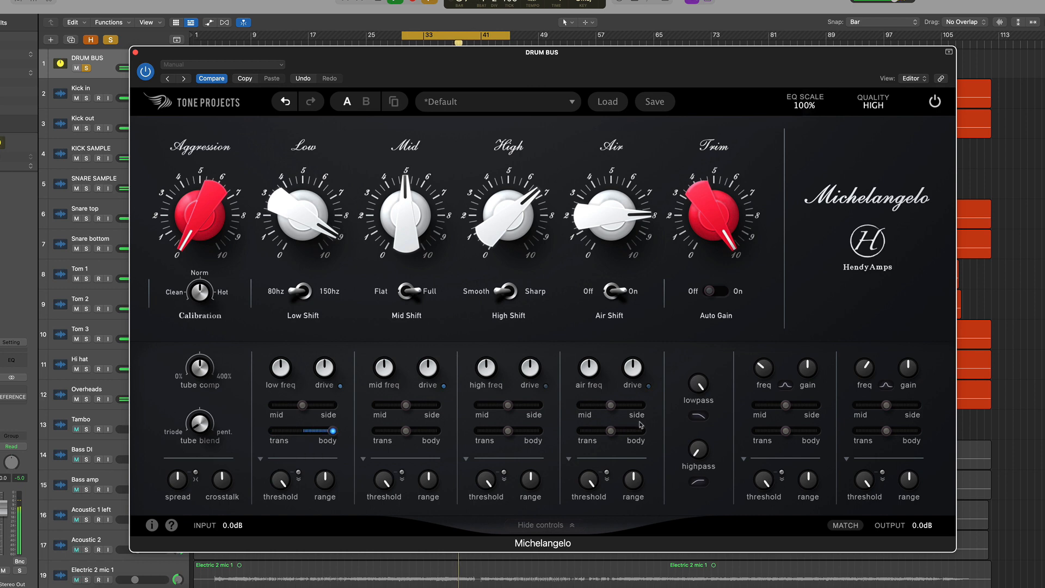
{"action": "mouse_move", "coordinate": [326, 434]}
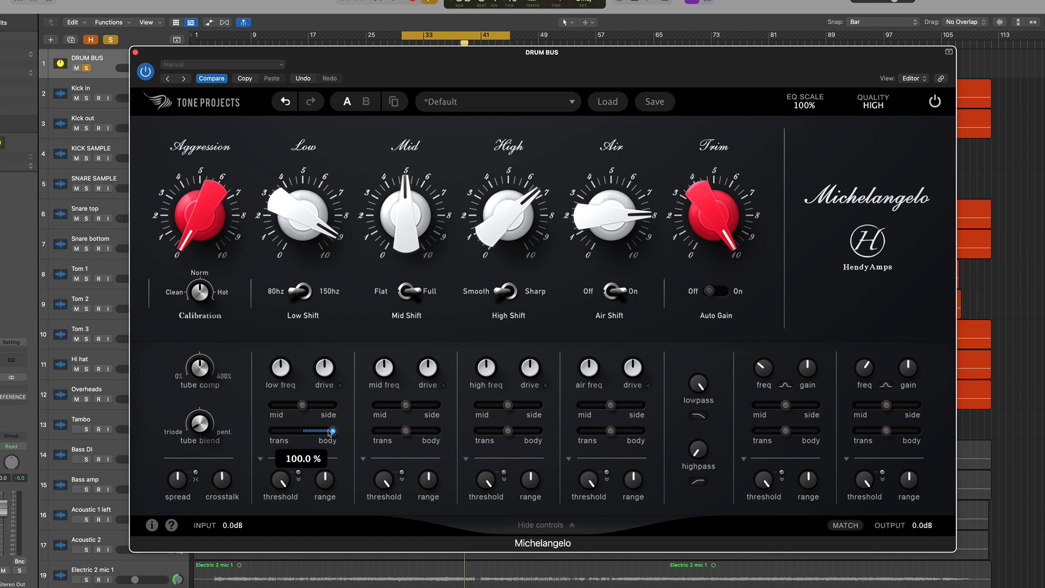
Set the Low band's mid/side balance fully to mid and its trans/body balance fully to trans, and start playback
{"action": "left_click_drag", "start_coordinate": [304, 406], "coordinate": [123, 402]}
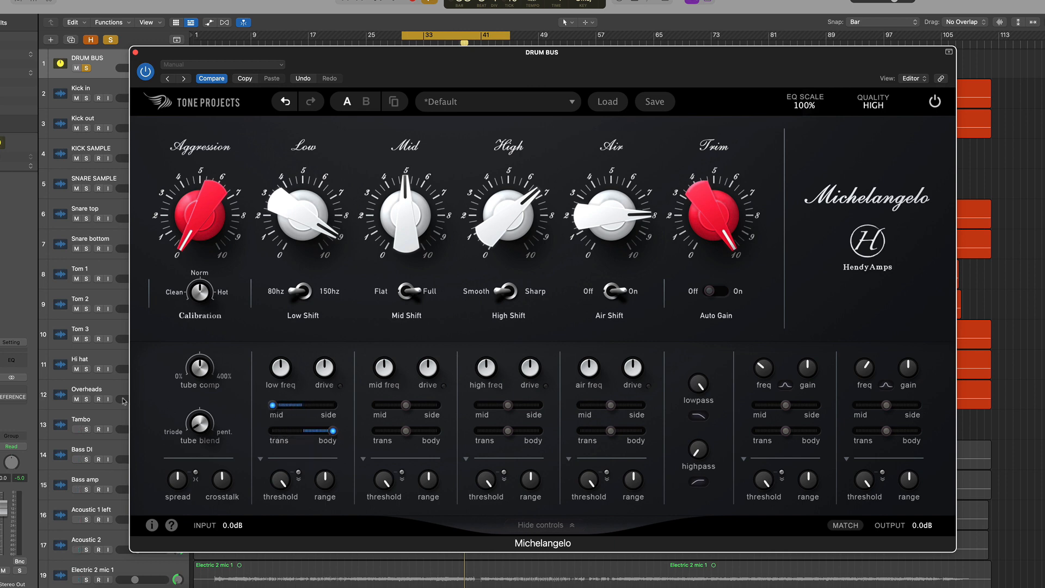
{"action": "left_click_drag", "start_coordinate": [333, 431], "coordinate": [16, 425]}
{"action": "key", "text": "space"}
Reset Low to 5.00 for comparison, raise it to about 8.6 and stop playback
{"action": "mouse_move", "coordinate": [312, 221]}
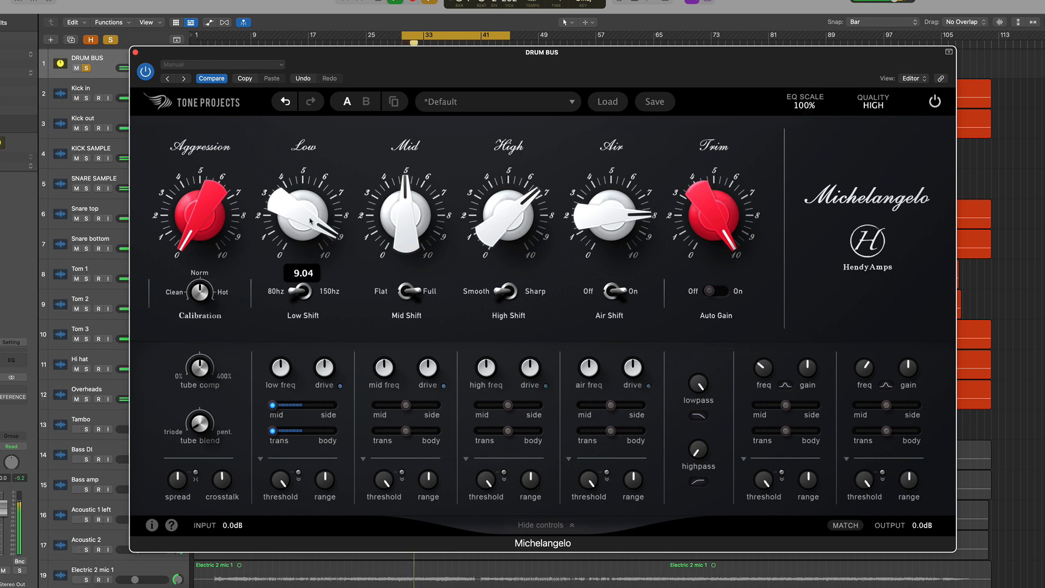
{"action": "left_click", "coordinate": [310, 221], "text": "alt"}
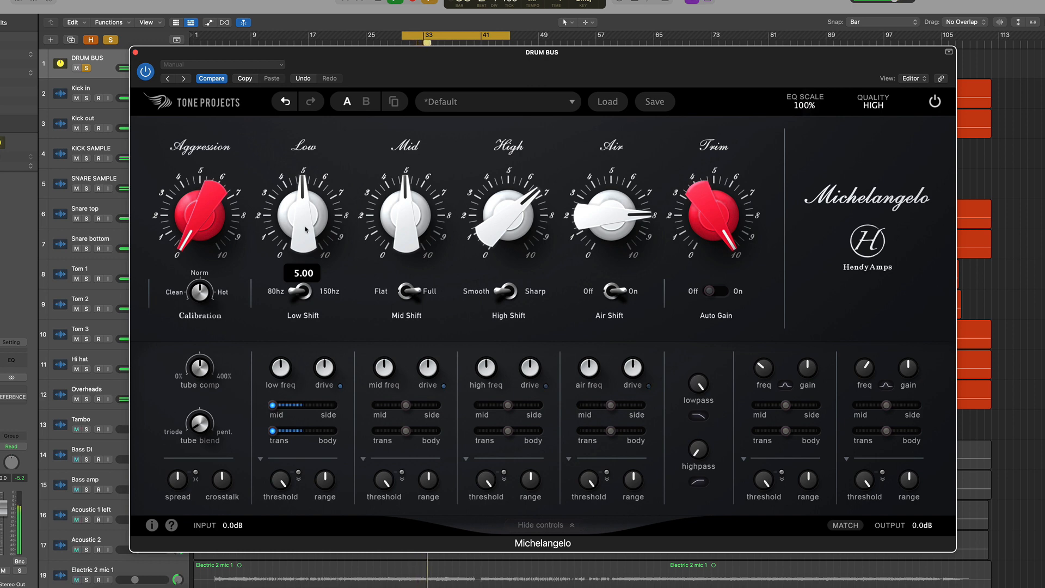
{"action": "left_click_drag", "start_coordinate": [307, 229], "coordinate": [310, 195]}
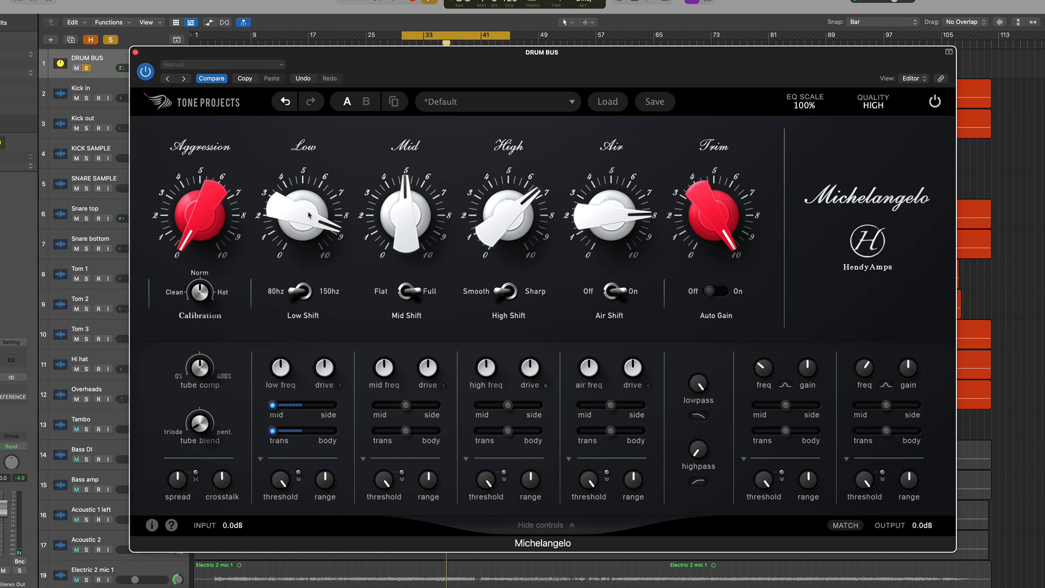
{"action": "scroll", "coordinate": [306, 220], "scroll_direction": "up", "scroll_amount": 1}
Lower the Mid band's frequency slightly below 1.00 x and turn Mid down to about 0
{"action": "mouse_move", "coordinate": [414, 218]}
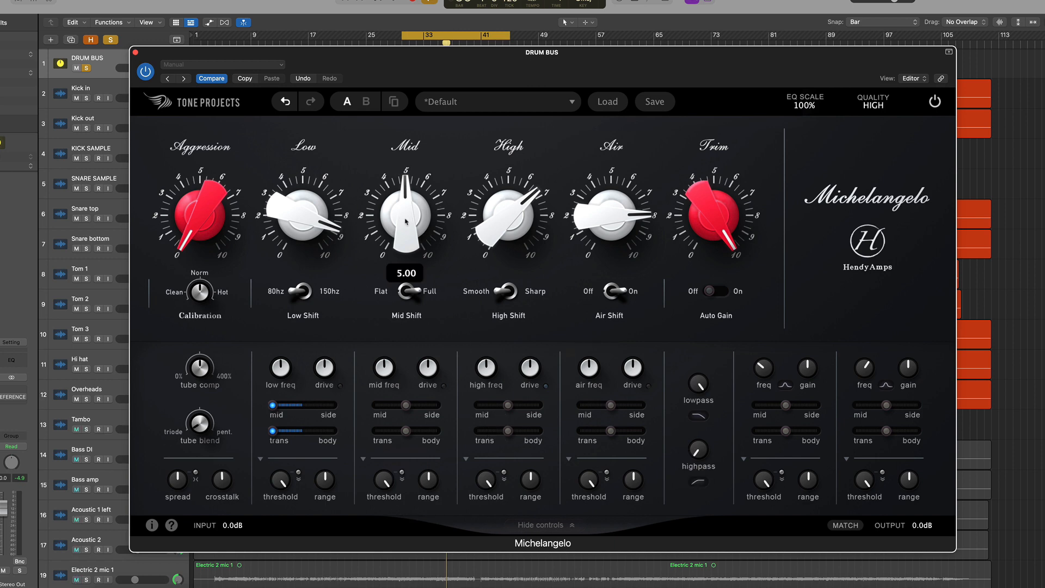
{"action": "mouse_move", "coordinate": [389, 380]}
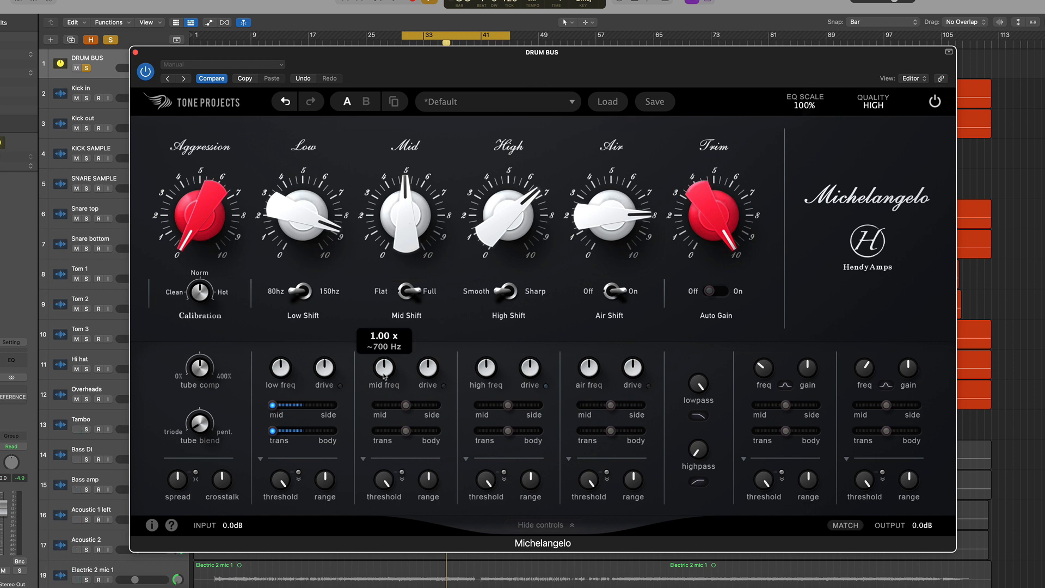
{"action": "left_click_drag", "start_coordinate": [384, 376], "coordinate": [383, 384]}
{"action": "mouse_move", "coordinate": [411, 240]}
{"action": "left_click_drag", "start_coordinate": [407, 218], "coordinate": [408, 305]}
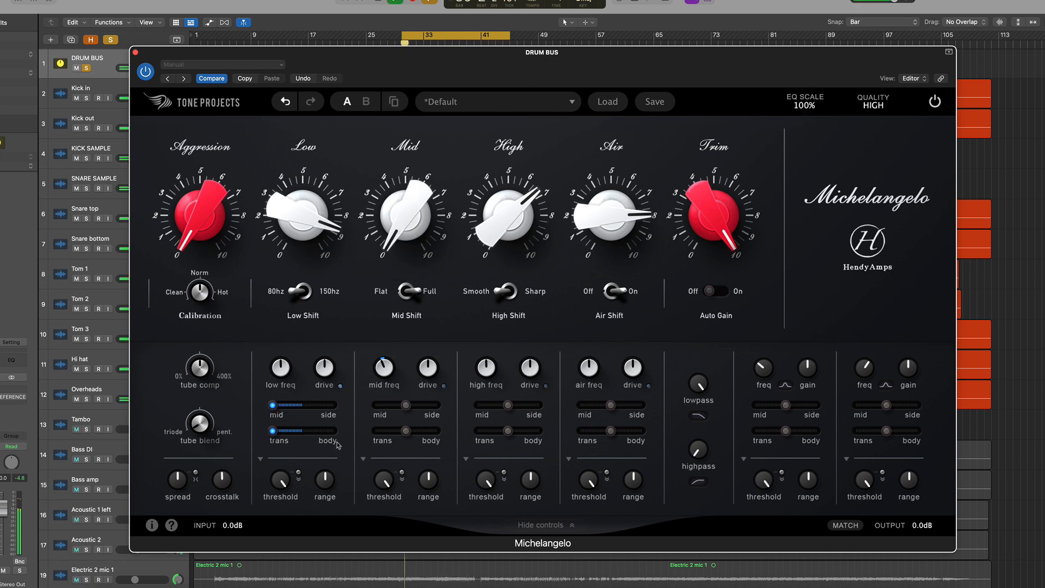
Compare the Mid band's trans/body balance at 100% body and fully trans during playback, ending at body
{"action": "mouse_move", "coordinate": [406, 433]}
{"action": "left_click_drag", "start_coordinate": [405, 432], "coordinate": [443, 431]}
{"action": "mouse_move", "coordinate": [439, 434]}
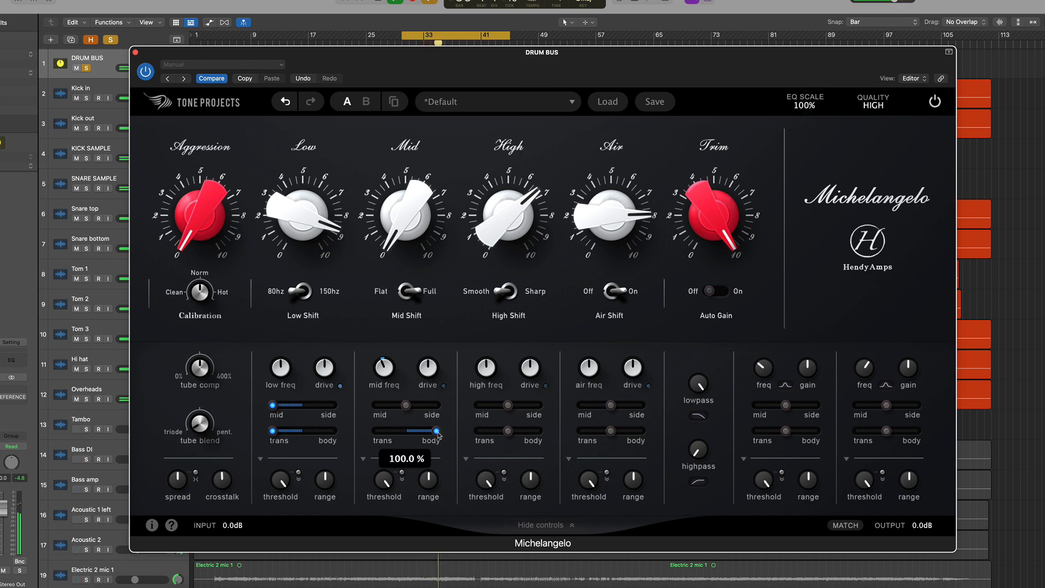
{"action": "left_click_drag", "start_coordinate": [438, 434], "coordinate": [360, 433]}
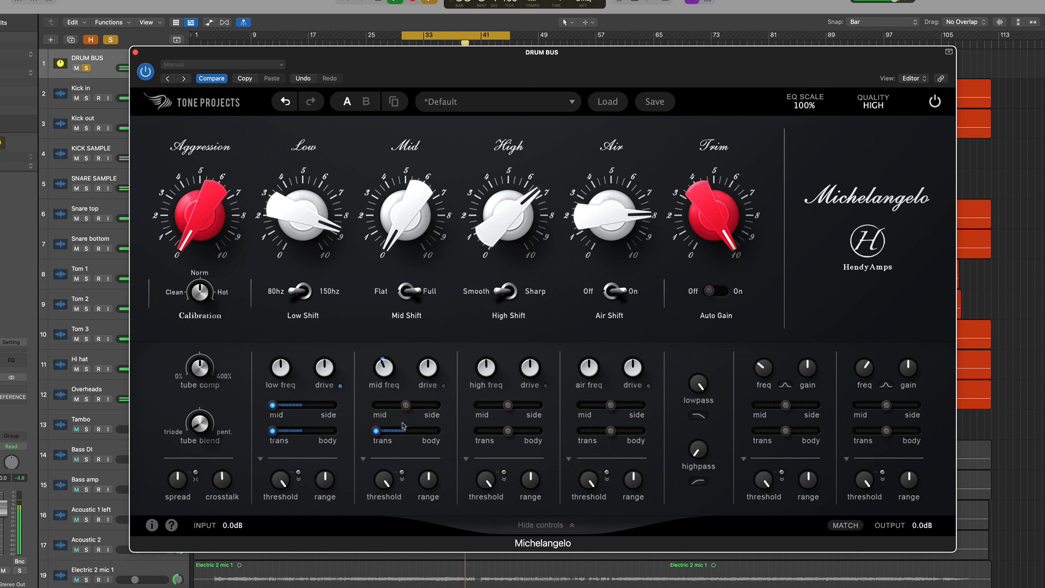
{"action": "mouse_move", "coordinate": [384, 431]}
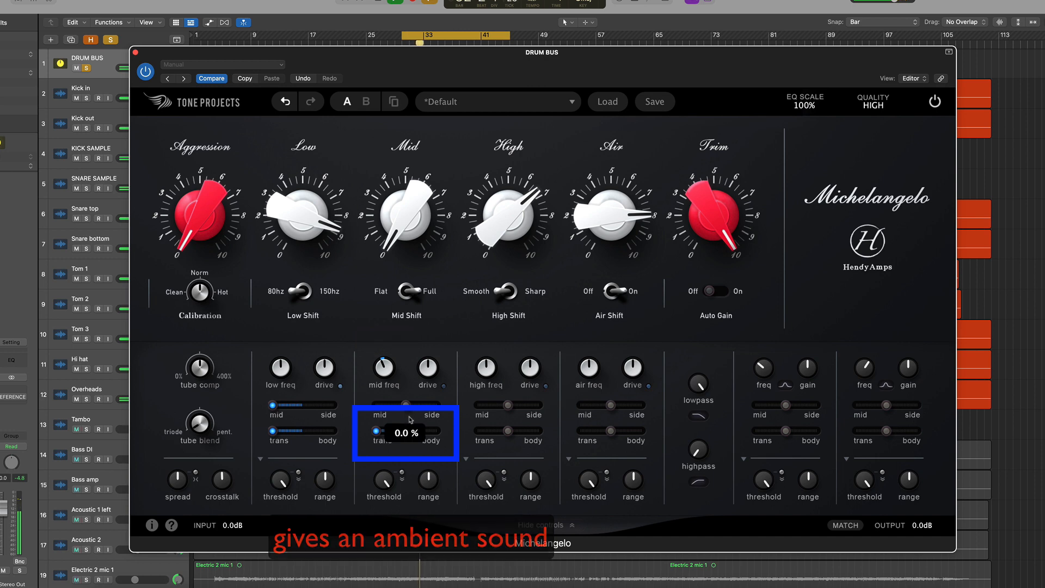
{"action": "left_click_drag", "start_coordinate": [376, 433], "coordinate": [436, 433]}
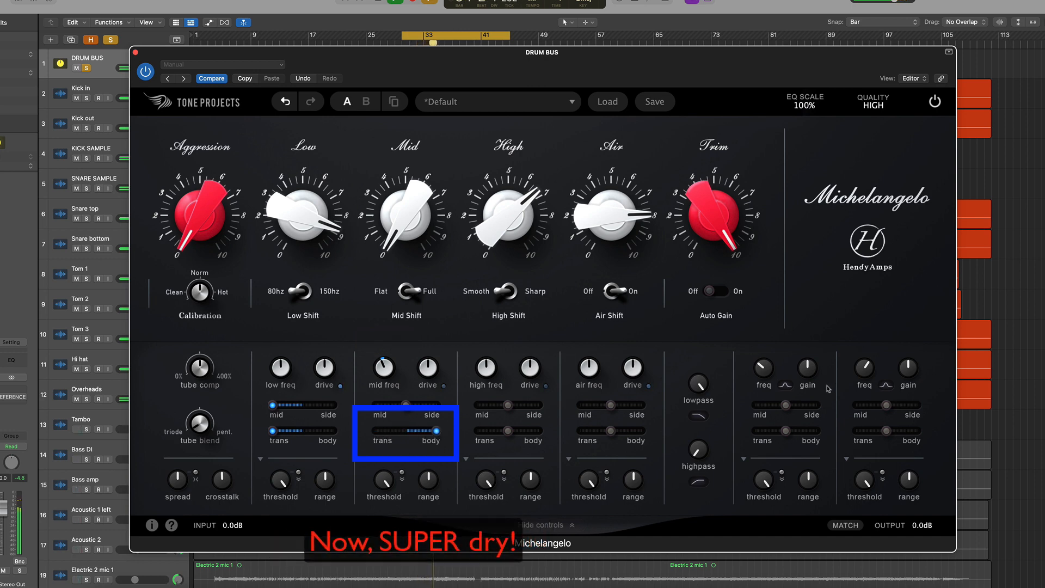
Audition the Mid band's trans/body balance once more, return it to about centre and stop playback
{"action": "key", "text": "space"}
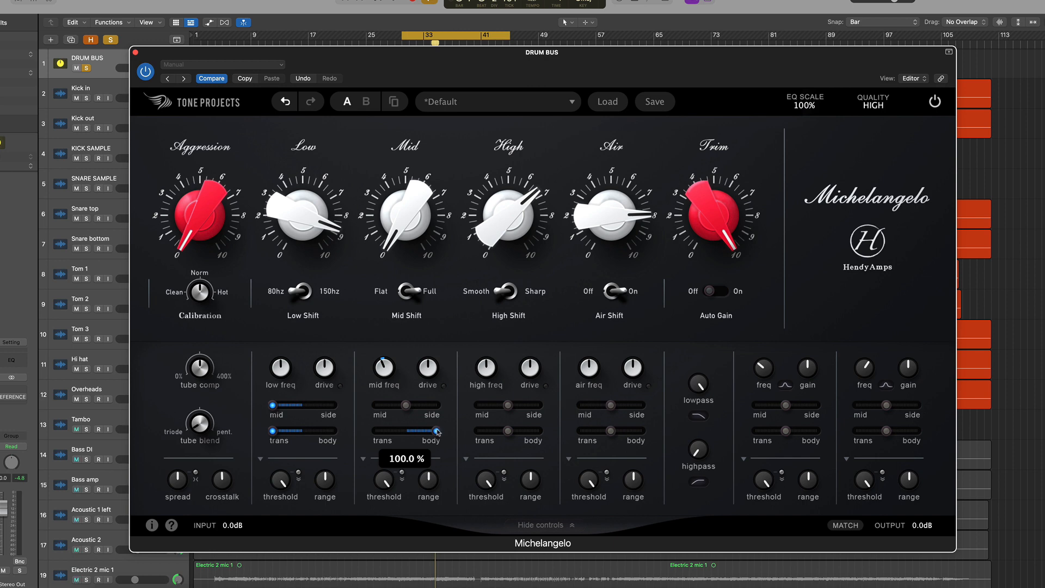
{"action": "key", "text": "space"}
{"action": "left_click_drag", "start_coordinate": [437, 433], "coordinate": [311, 440]}
{"action": "key", "text": "space"}
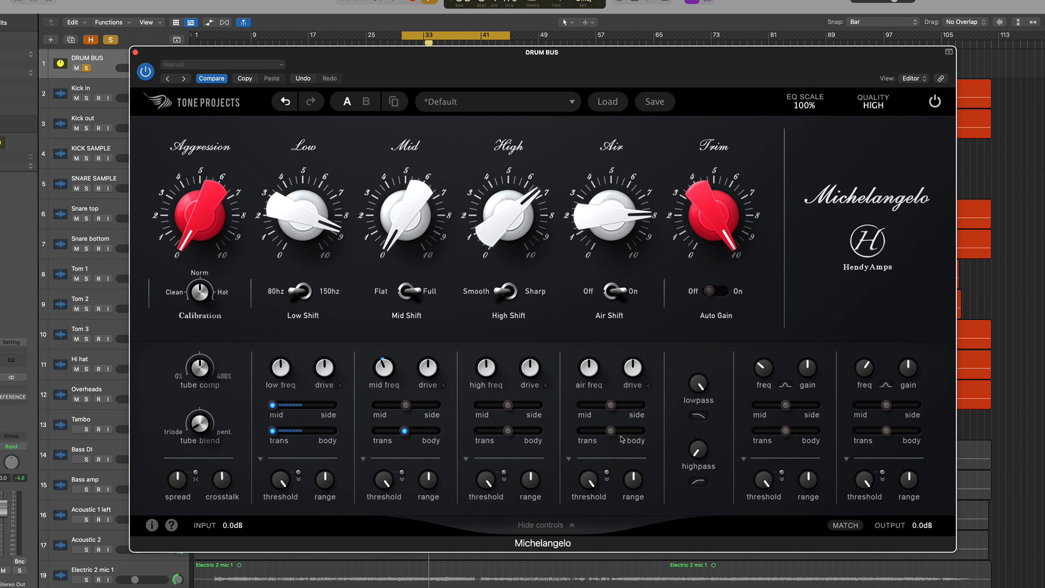
{"action": "mouse_move", "coordinate": [621, 439]}
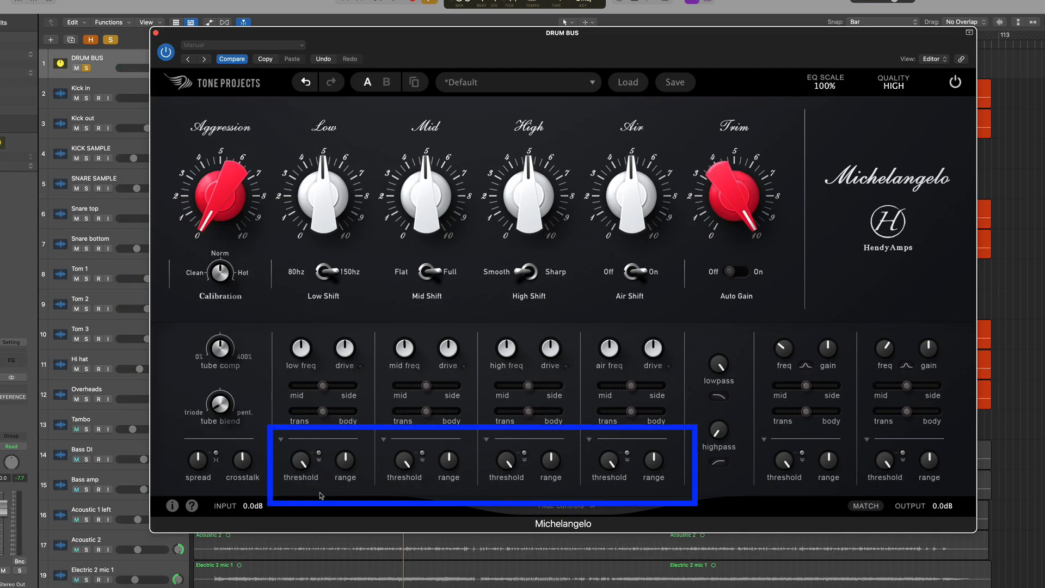
Lower the Low band's dynamic range control to about -20.6%
{"action": "mouse_move", "coordinate": [305, 219]}
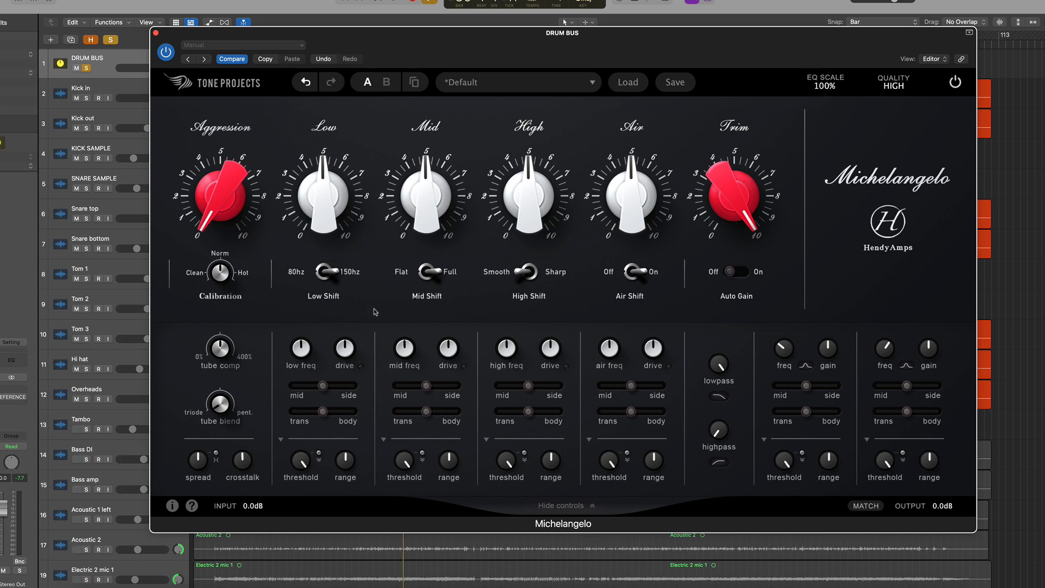
{"action": "mouse_move", "coordinate": [303, 462]}
{"action": "key", "text": "space"}
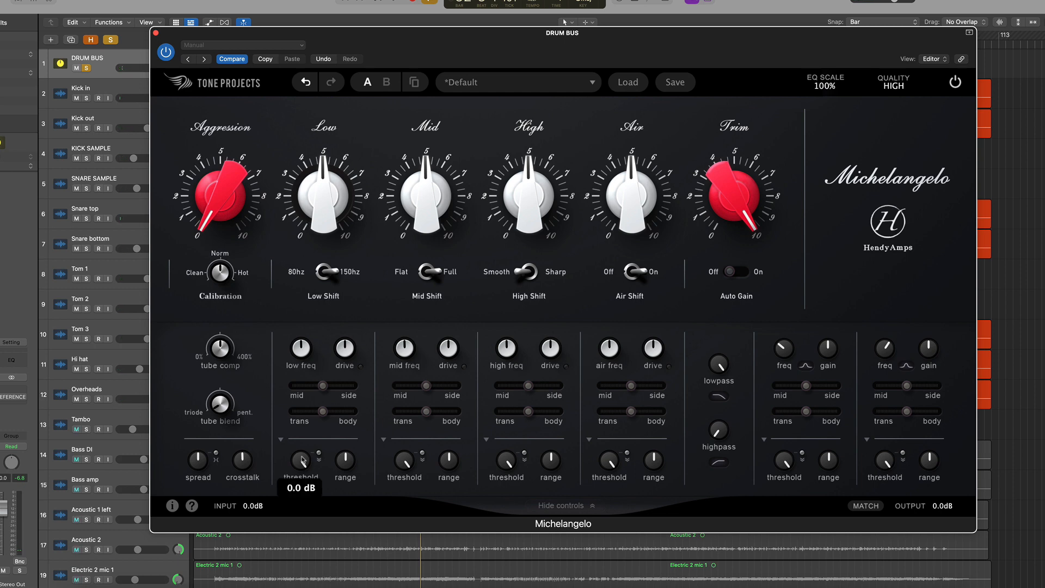
{"action": "mouse_move", "coordinate": [344, 464]}
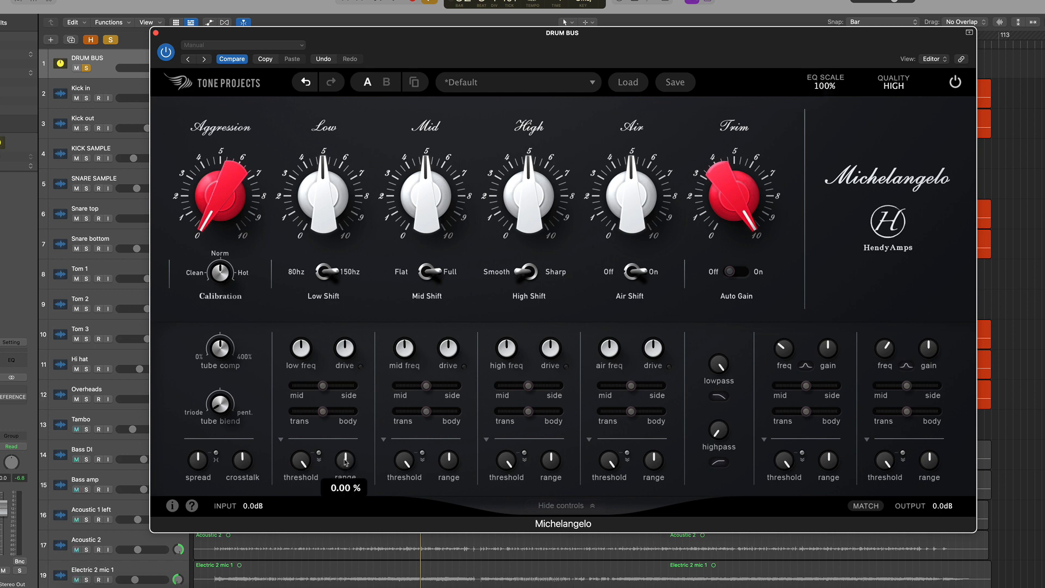
{"action": "left_click_drag", "start_coordinate": [345, 463], "coordinate": [342, 509]}
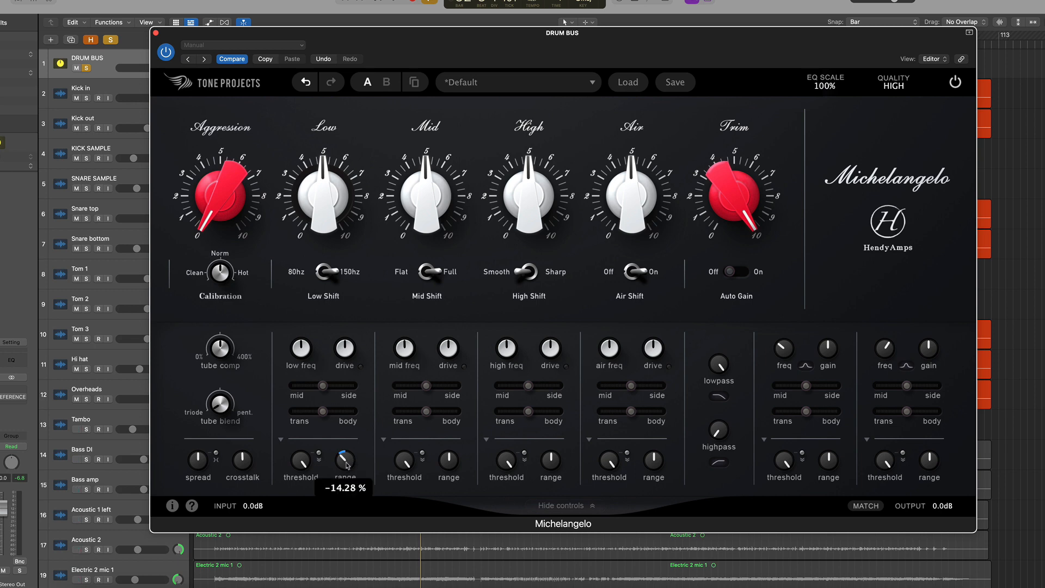
{"action": "left_click_drag", "start_coordinate": [347, 466], "coordinate": [337, 522]}
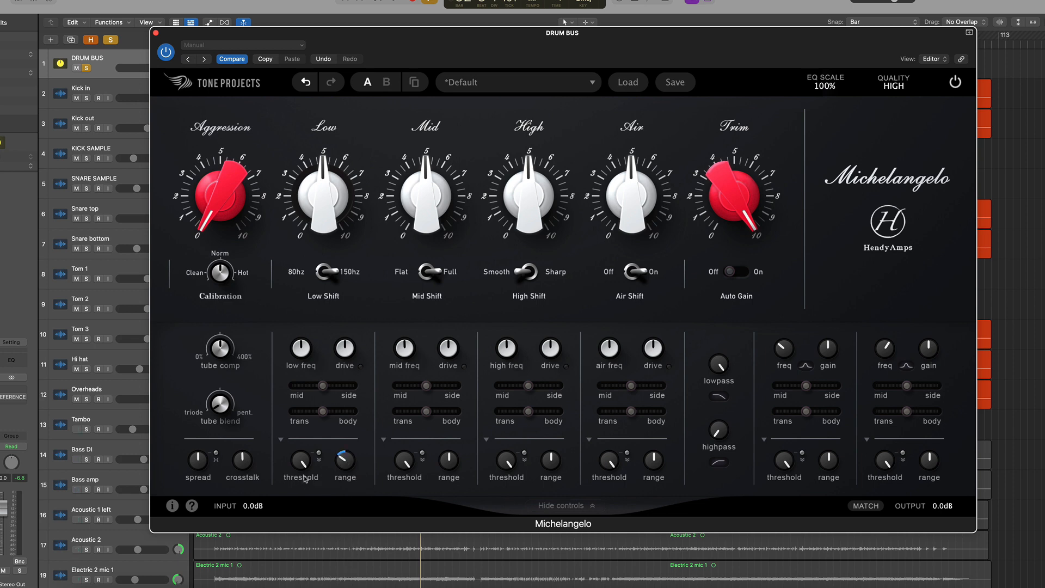
Play the drum bus and lower the Low band's threshold to about -30 dB, watching the Low knob's response
{"action": "key", "text": "space"}
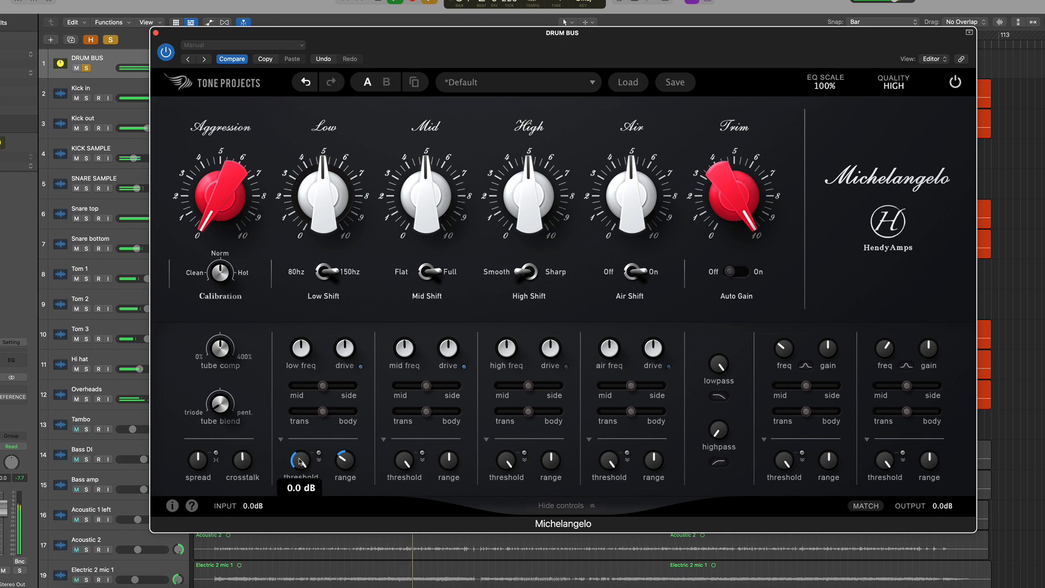
{"action": "left_click_drag", "start_coordinate": [300, 462], "coordinate": [305, 565]}
{"action": "left_click_drag", "start_coordinate": [300, 455], "coordinate": [314, 546]}
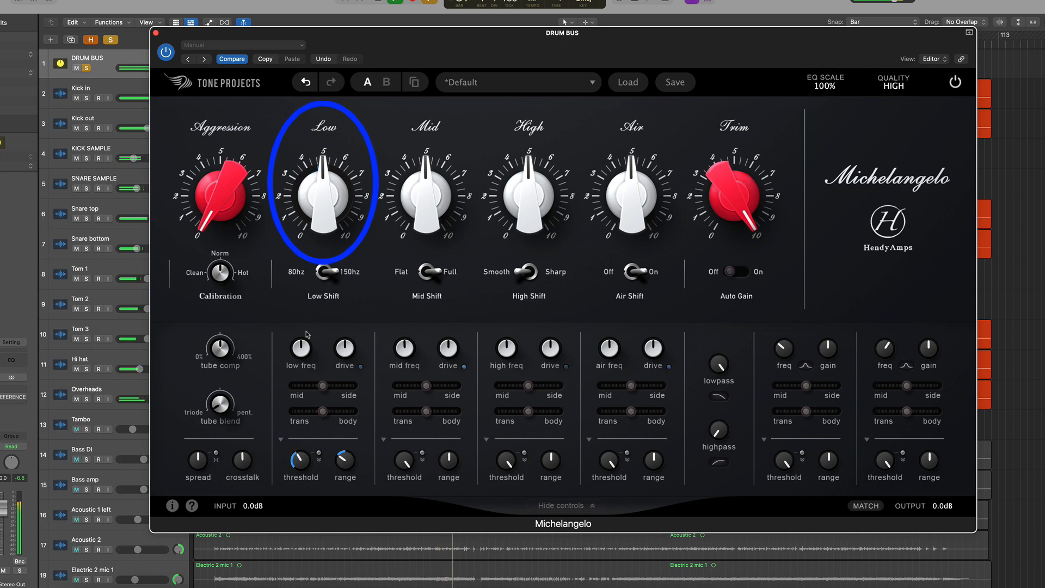
{"action": "mouse_move", "coordinate": [302, 352]}
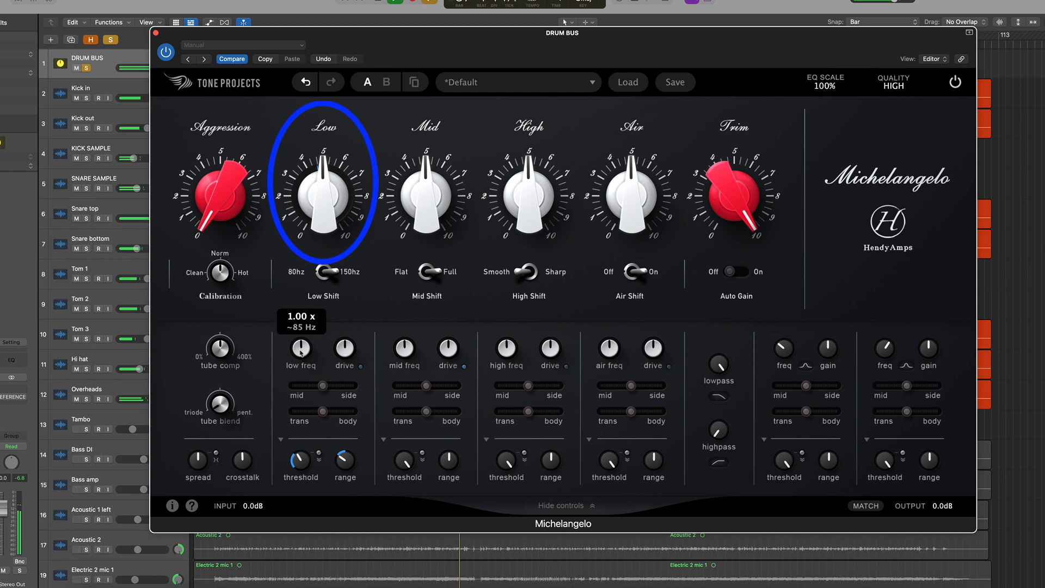
{"action": "mouse_move", "coordinate": [322, 197]}
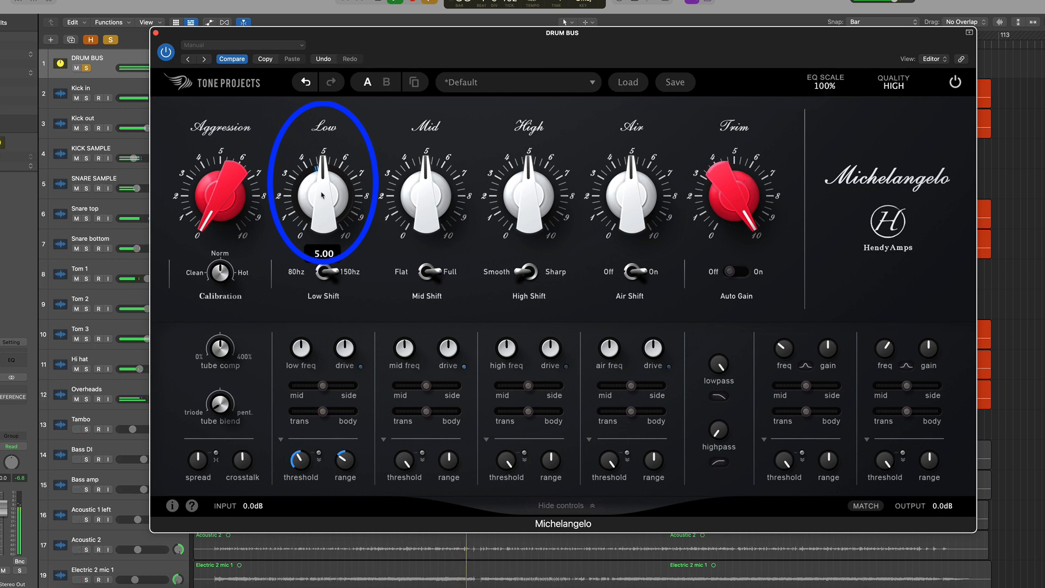
Raise the Low band's range to its positive maximum, listening to the dynamic boost on the drums
{"action": "mouse_move", "coordinate": [345, 453]}
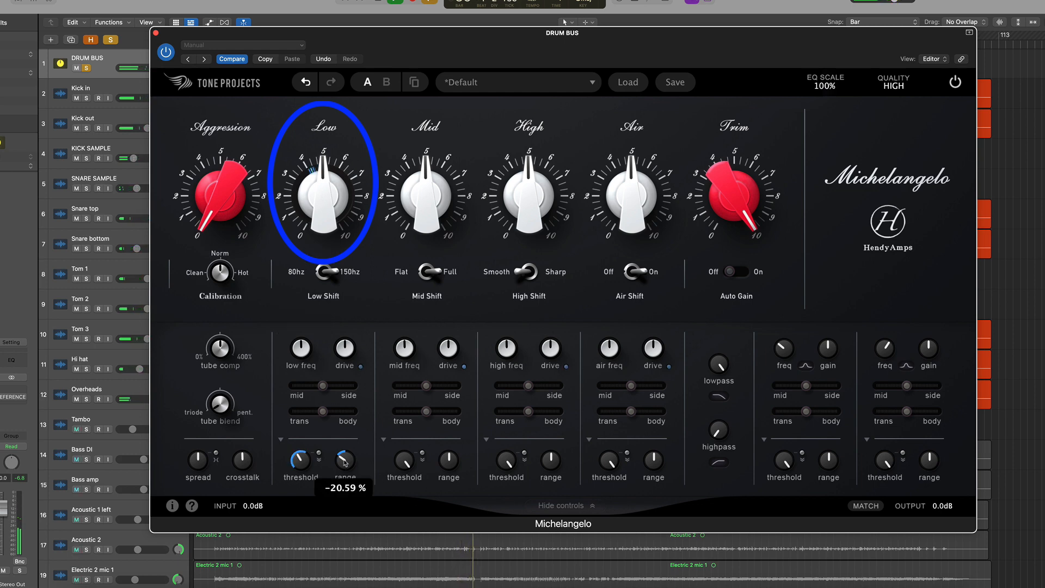
{"action": "left_click_drag", "start_coordinate": [345, 453], "coordinate": [346, 430]}
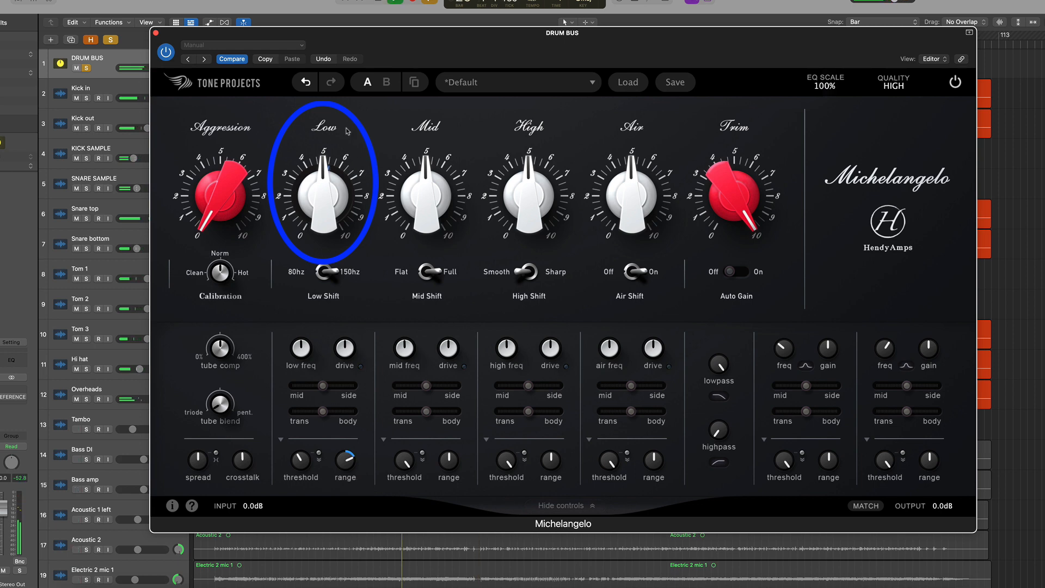
{"action": "mouse_move", "coordinate": [326, 196]}
{"action": "left_click_drag", "start_coordinate": [347, 461], "coordinate": [356, 392]}
{"action": "mouse_move", "coordinate": [346, 227]}
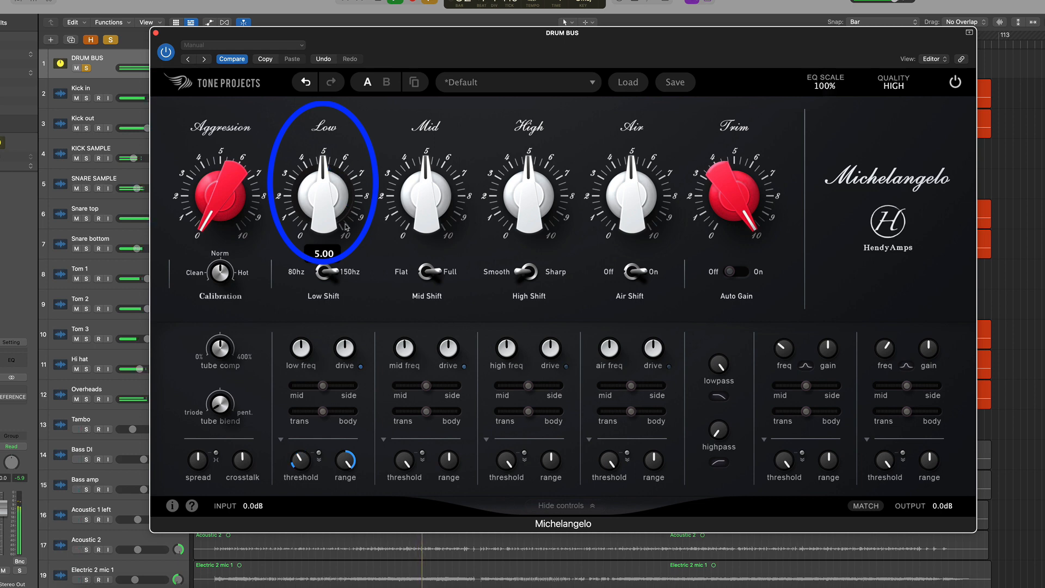
{"action": "mouse_move", "coordinate": [310, 487]}
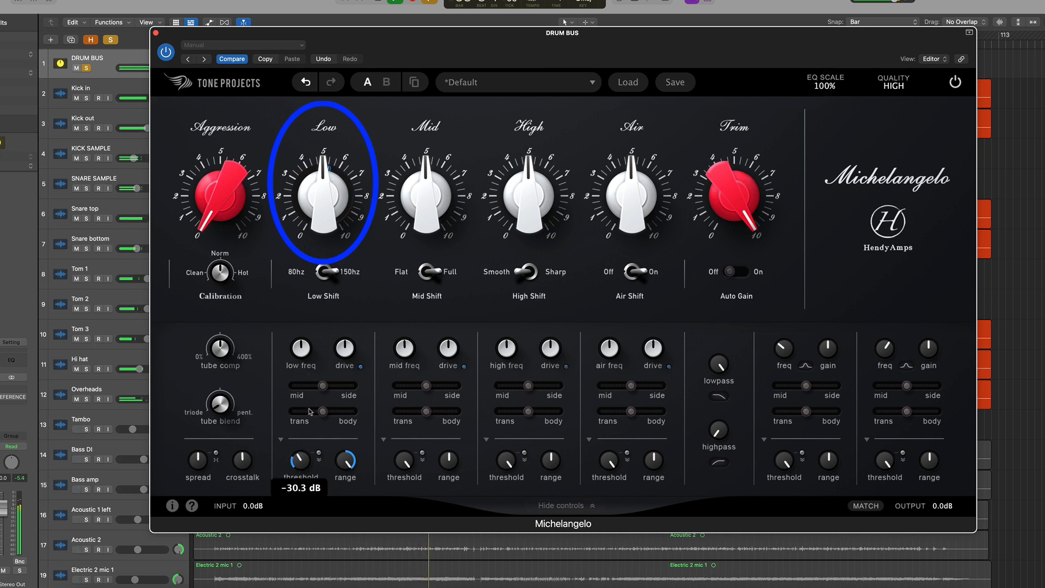
Lower the Low band's range past zero to its negative maximum while listening to the dynamic cut on the drums, and stop playback
{"action": "mouse_move", "coordinate": [324, 158]}
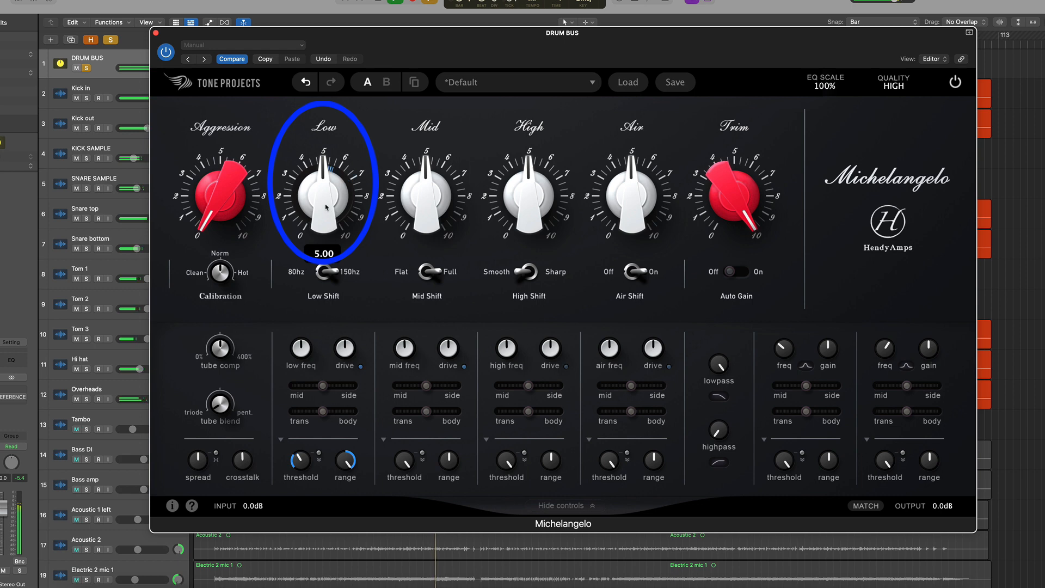
{"action": "left_click_drag", "start_coordinate": [350, 463], "coordinate": [417, 582]}
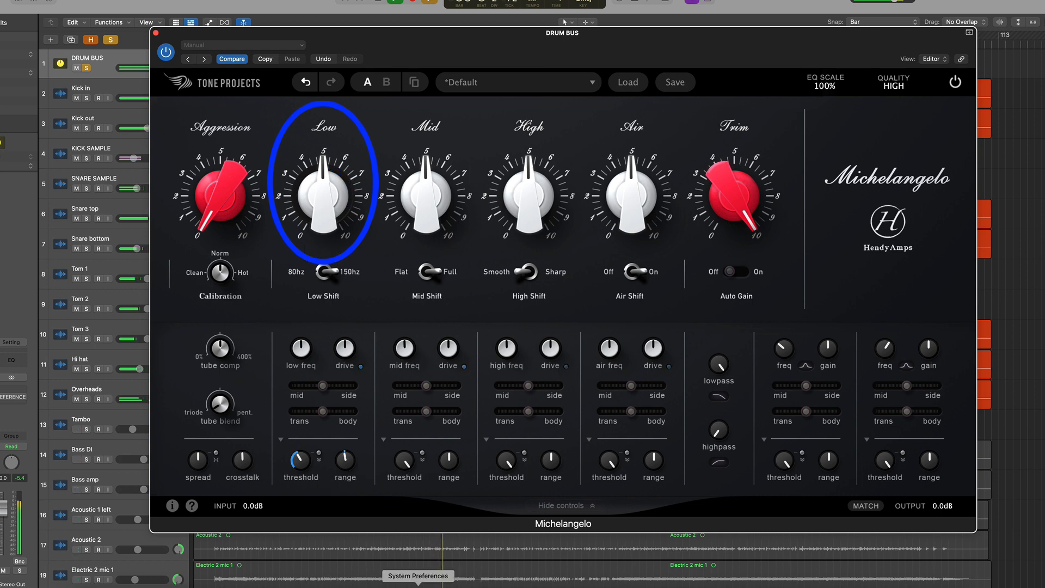
{"action": "left_click_drag", "start_coordinate": [354, 467], "coordinate": [354, 517]}
{"action": "mouse_move", "coordinate": [322, 210]}
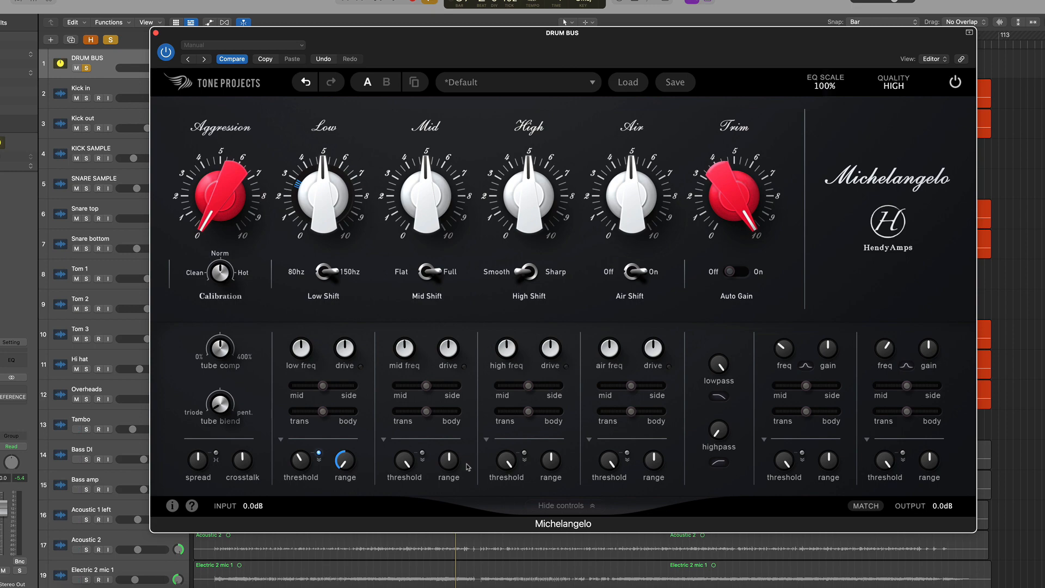
Show the mixer and try the plug-in's lowpass and highpass controls, leaving both filters off
{"action": "key", "text": "x"}
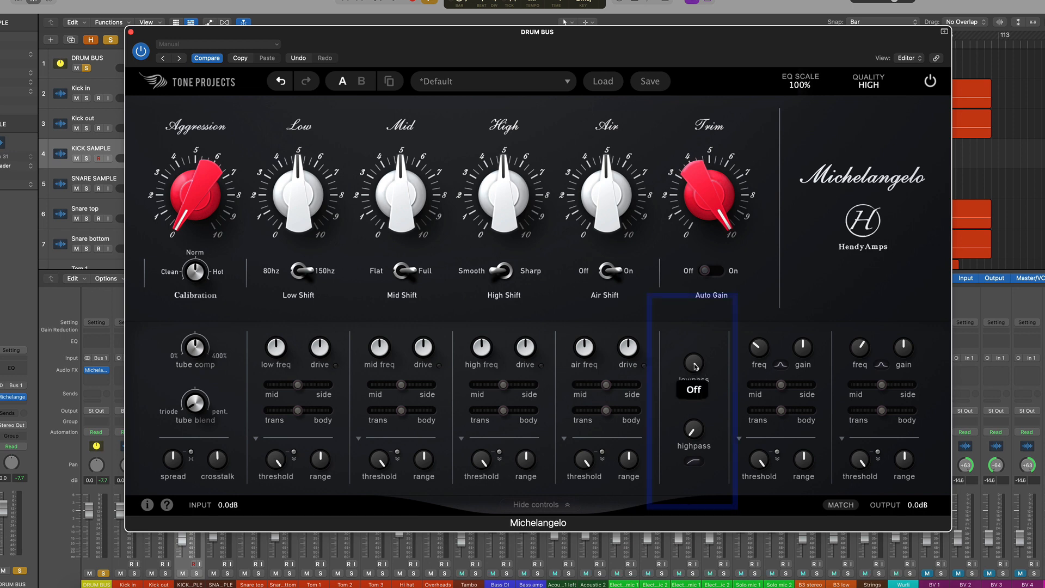
{"action": "mouse_move", "coordinate": [695, 363]}
{"action": "left_mouse_down"}
{"action": "mouse_move", "coordinate": [712, 472]}
{"action": "mouse_move", "coordinate": [702, 361]}
{"action": "left_mouse_up"}
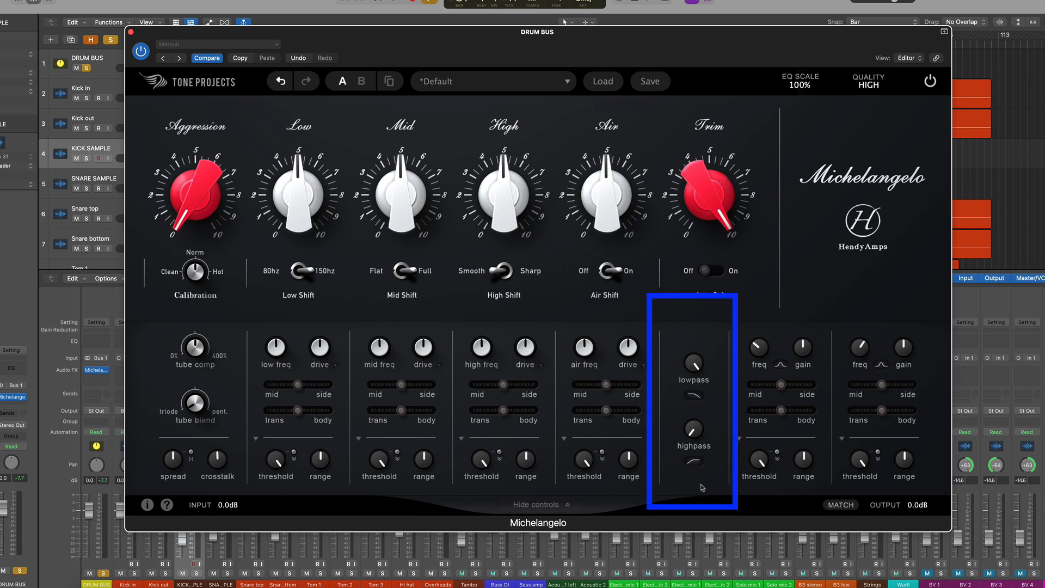
{"action": "left_click_drag", "start_coordinate": [694, 428], "coordinate": [684, 452]}
{"action": "mouse_move", "coordinate": [698, 431]}
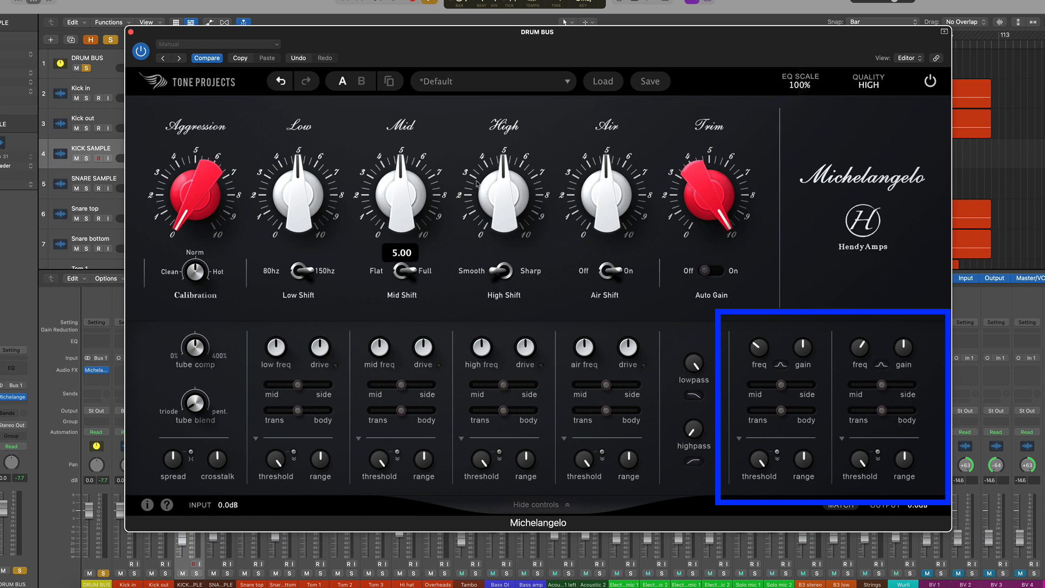
Raise the High band to about 5.82 and move the plug-in window so the extra bell bands are easy to reach
{"action": "left_click_drag", "start_coordinate": [506, 195], "coordinate": [508, 158]}
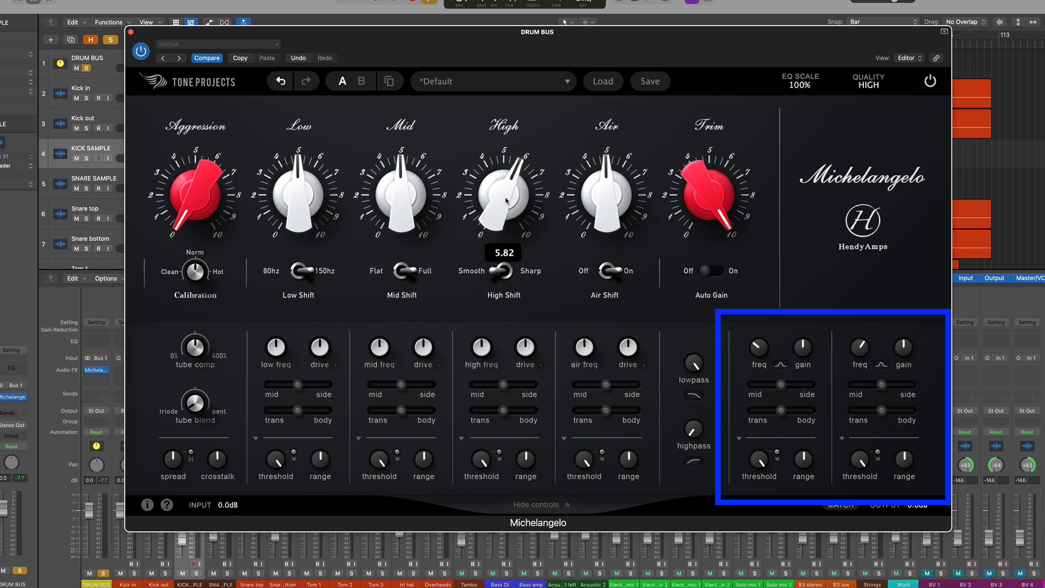
{"action": "mouse_move", "coordinate": [506, 200]}
{"action": "left_mouse_down"}
{"action": "mouse_move", "coordinate": [507, 184]}
{"action": "mouse_move", "coordinate": [506, 199]}
{"action": "left_mouse_up"}
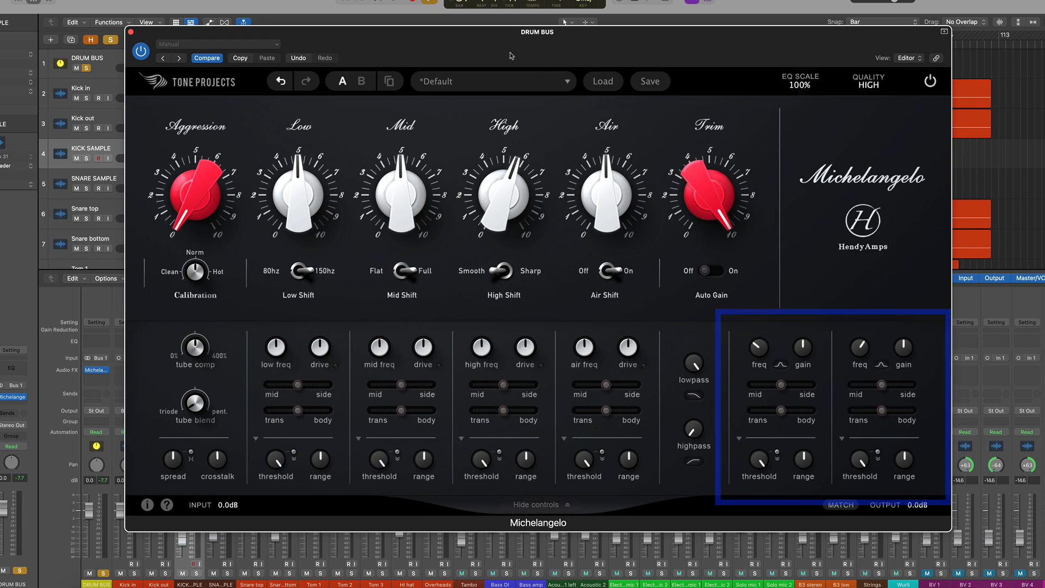
{"action": "left_click_drag", "start_coordinate": [502, 50], "coordinate": [446, 62]}
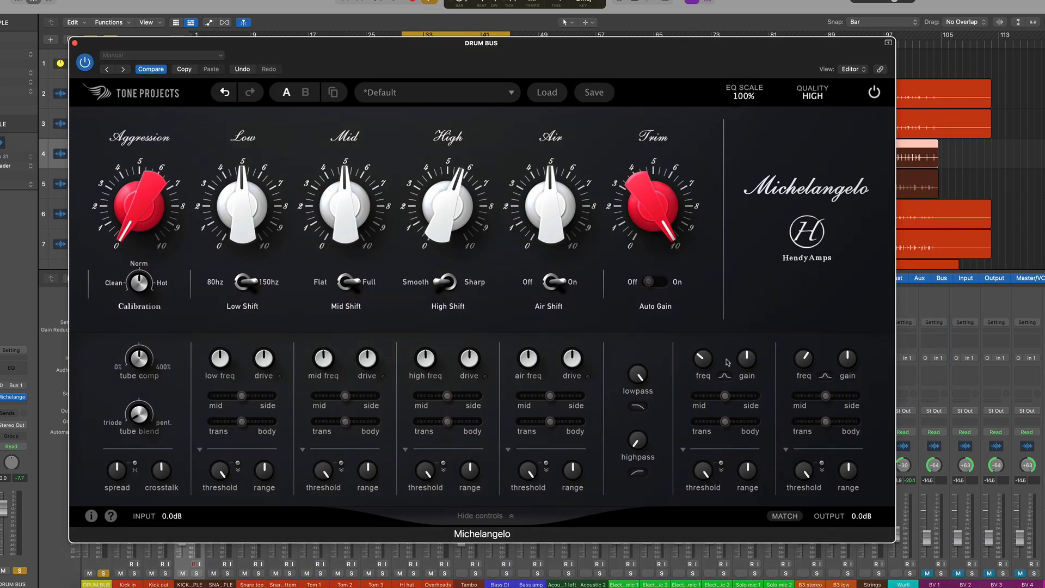
Play the drum bus and sweep the first bell band's gain at 500 Hz from maximum boost down to a cut
{"action": "key", "text": "space"}
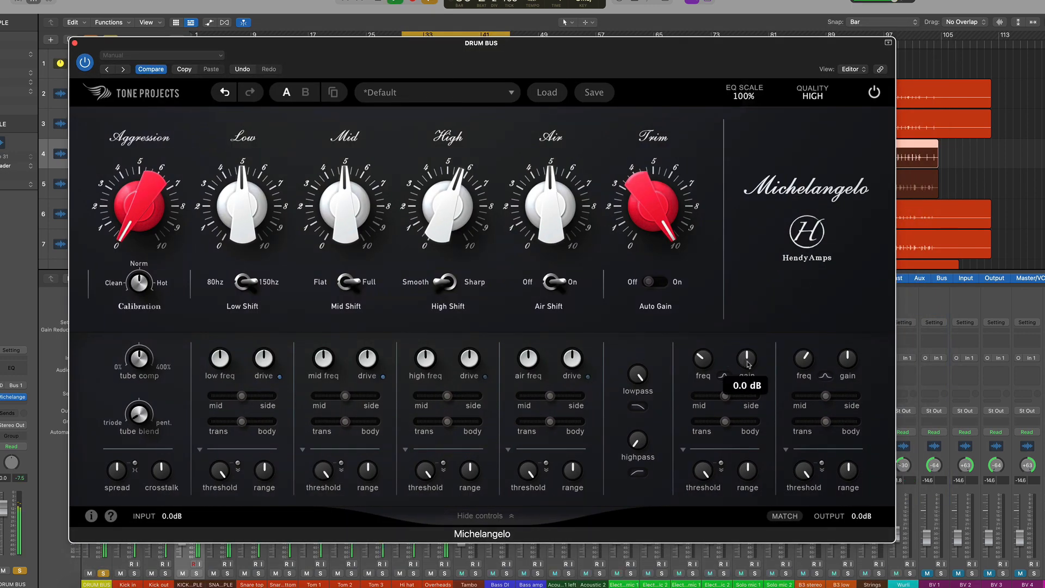
{"action": "left_click_drag", "start_coordinate": [748, 363], "coordinate": [760, 323]}
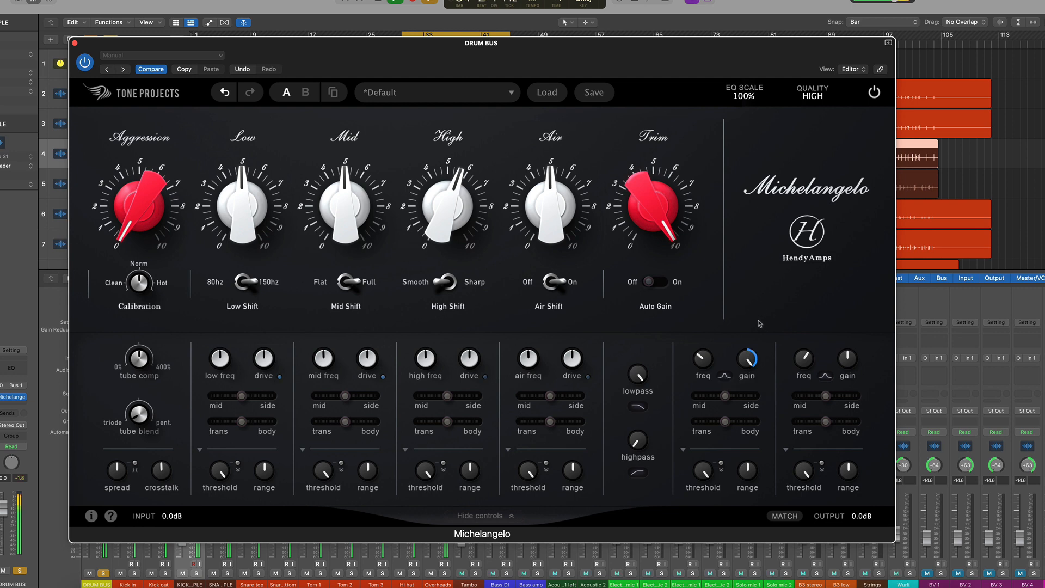
{"action": "mouse_move", "coordinate": [706, 364]}
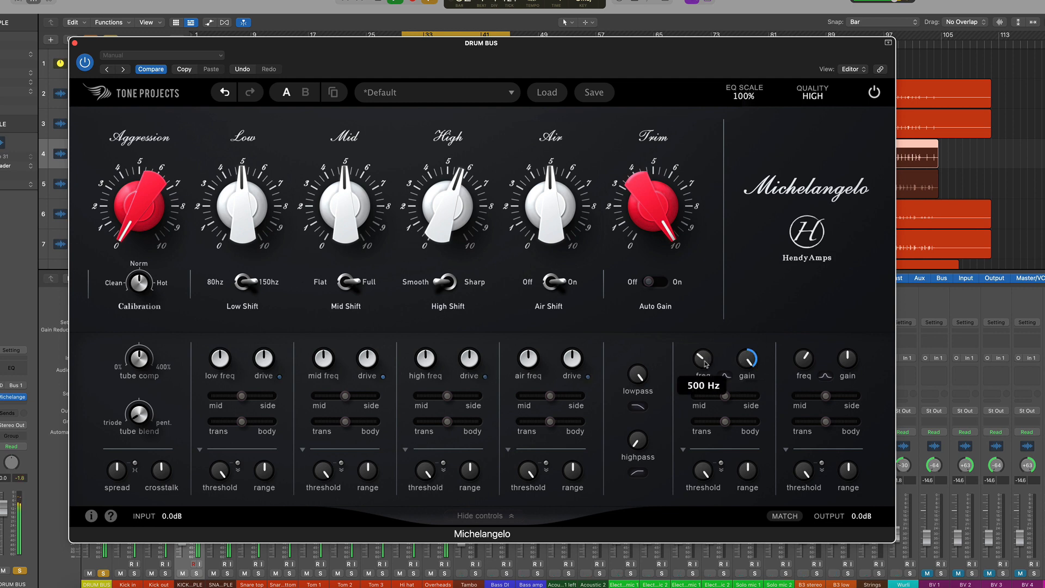
{"action": "left_click_drag", "start_coordinate": [748, 359], "coordinate": [787, 581]}
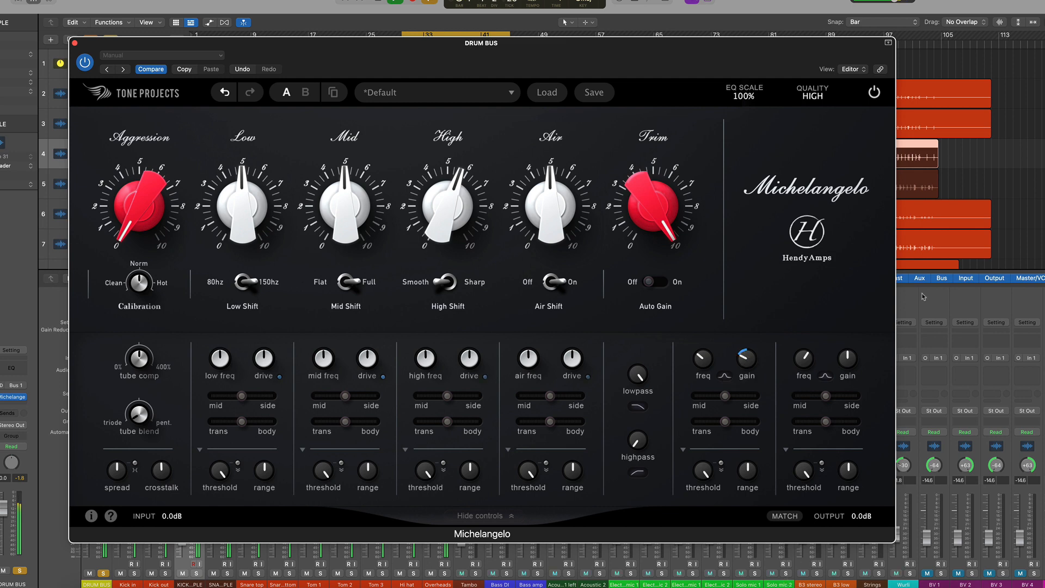
Turn on Auto Gain and lower the first bell band's gain to -7.0 dB, keeping its mid/side balance at 0.0%
{"action": "left_click", "coordinate": [656, 282]}
{"action": "left_click", "coordinate": [874, 92]}
{"action": "mouse_move", "coordinate": [745, 363]}
{"action": "mouse_move", "coordinate": [729, 400]}
{"action": "mouse_move", "coordinate": [726, 400]}
{"action": "left_mouse_down"}
{"action": "mouse_move", "coordinate": [746, 399]}
{"action": "mouse_move", "coordinate": [711, 398]}
{"action": "mouse_move", "coordinate": [726, 398]}
{"action": "left_mouse_up"}
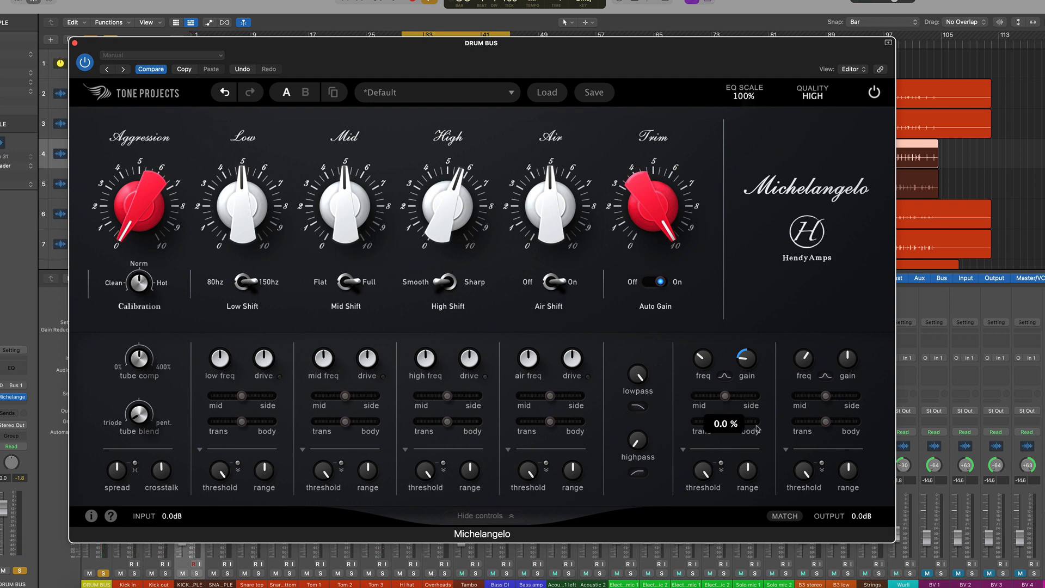
Check the first bell band's trans/body and dynamics controls and reset its gain to zero
{"action": "mouse_move", "coordinate": [734, 429]}
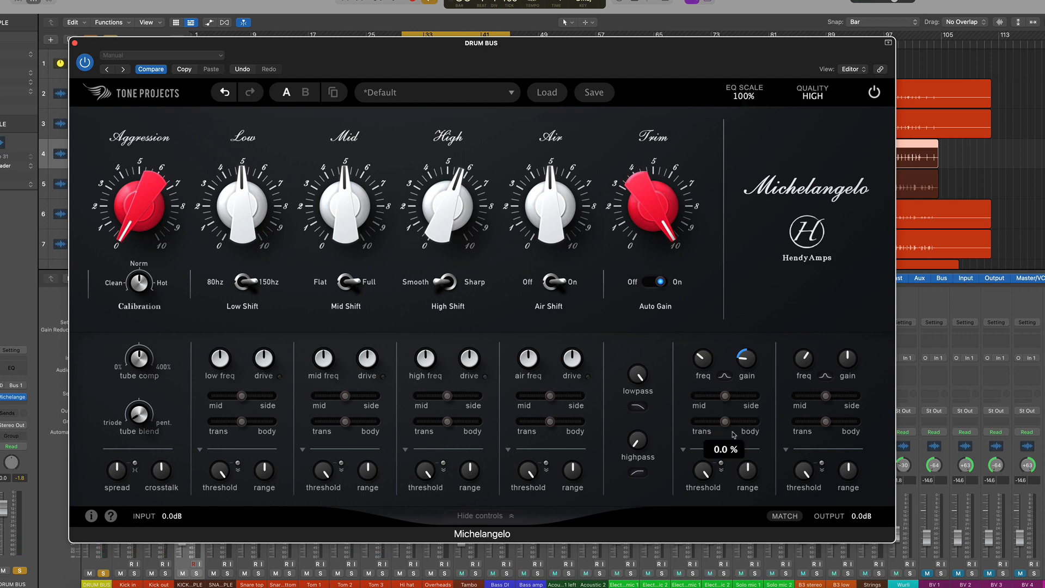
{"action": "mouse_move", "coordinate": [741, 484]}
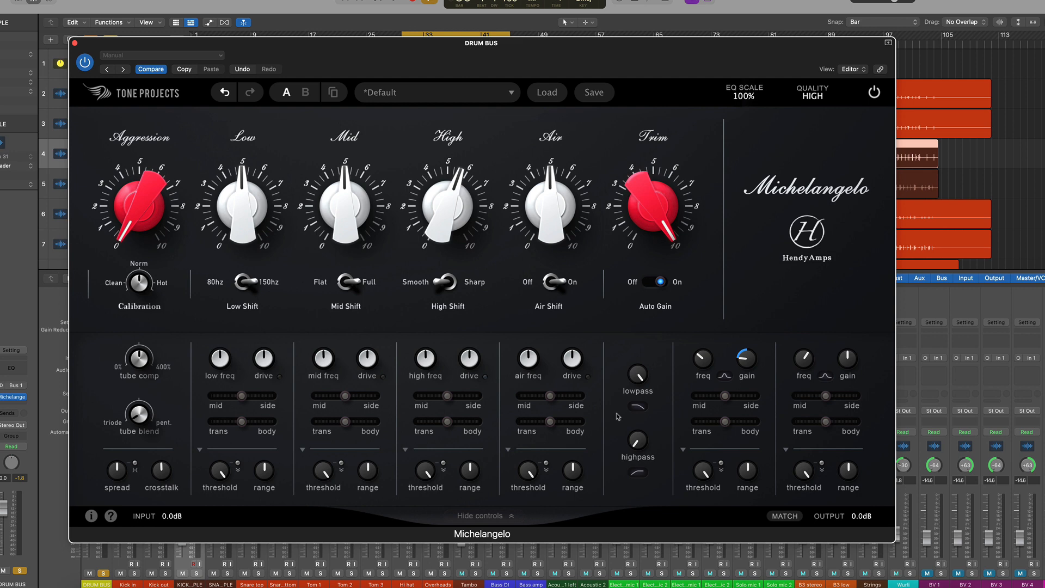
{"action": "mouse_move", "coordinate": [745, 363]}
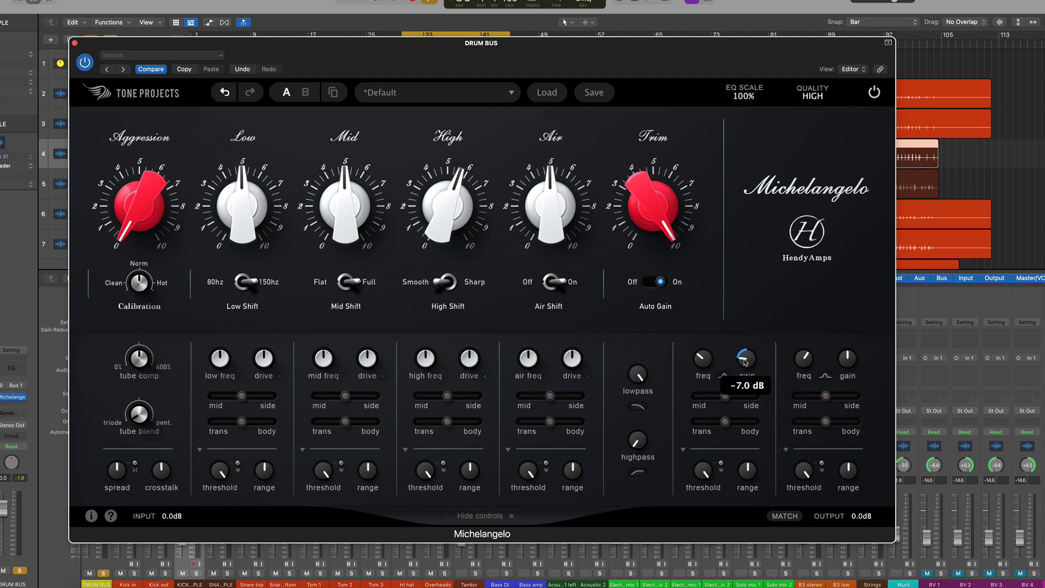
{"action": "mouse_move", "coordinate": [640, 447]}
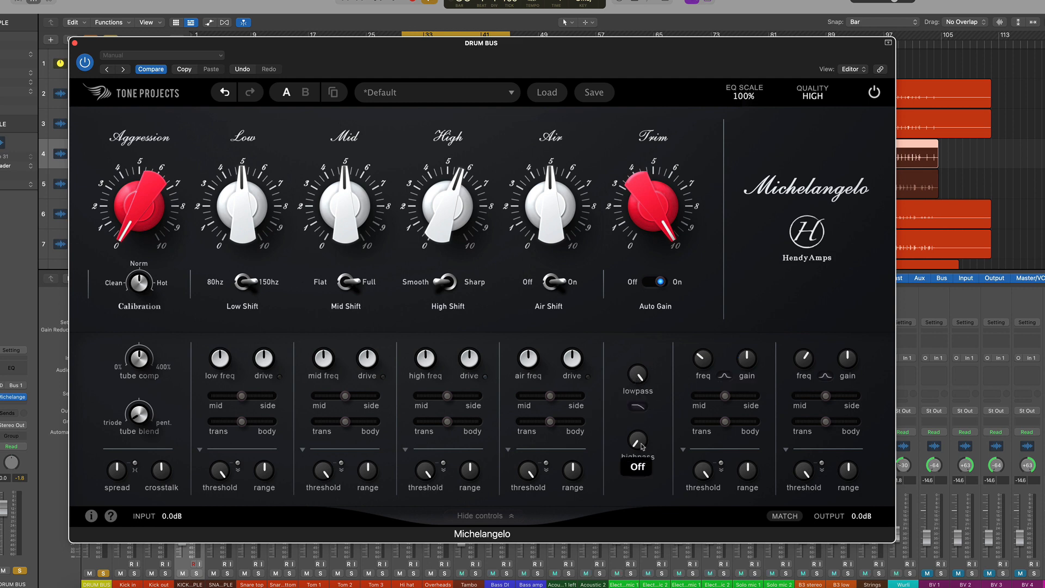
Play the drum bus with Aggression raised to 10 and turn Calibration up from Norm toward Hot
{"action": "left_click_drag", "start_coordinate": [496, 36], "coordinate": [570, 24]}
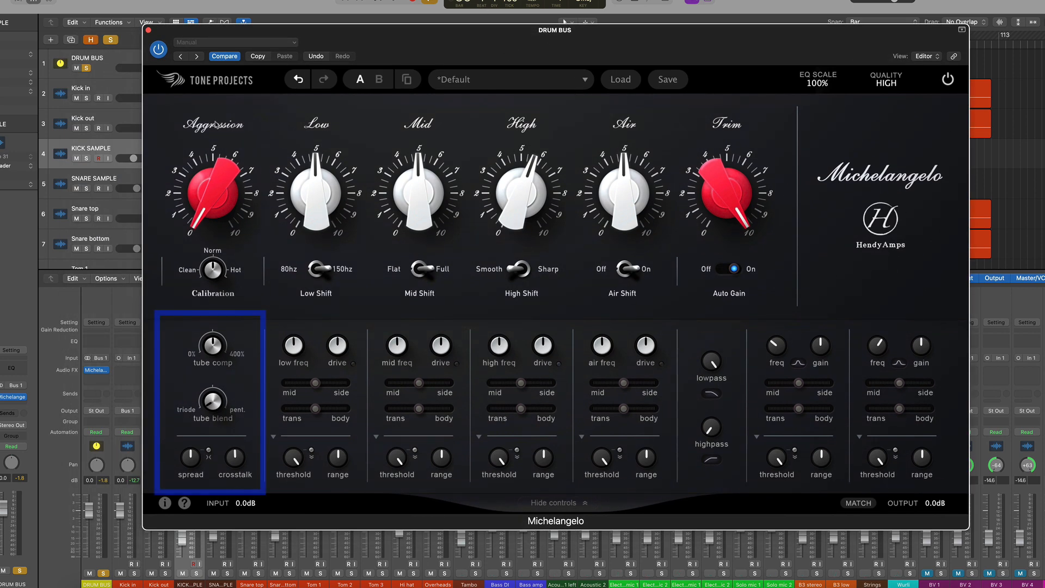
{"action": "mouse_move", "coordinate": [208, 200]}
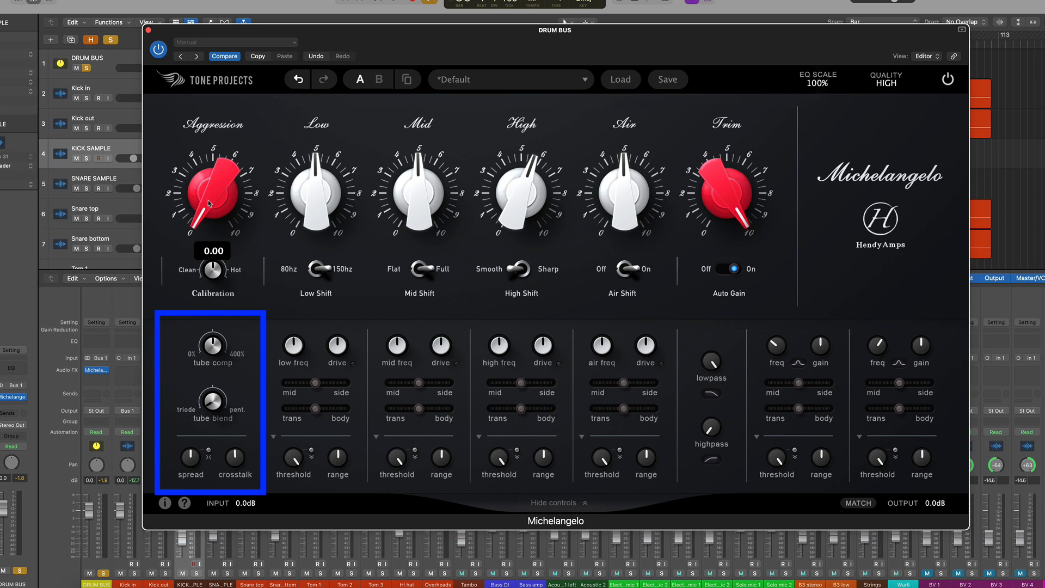
{"action": "key", "text": "space"}
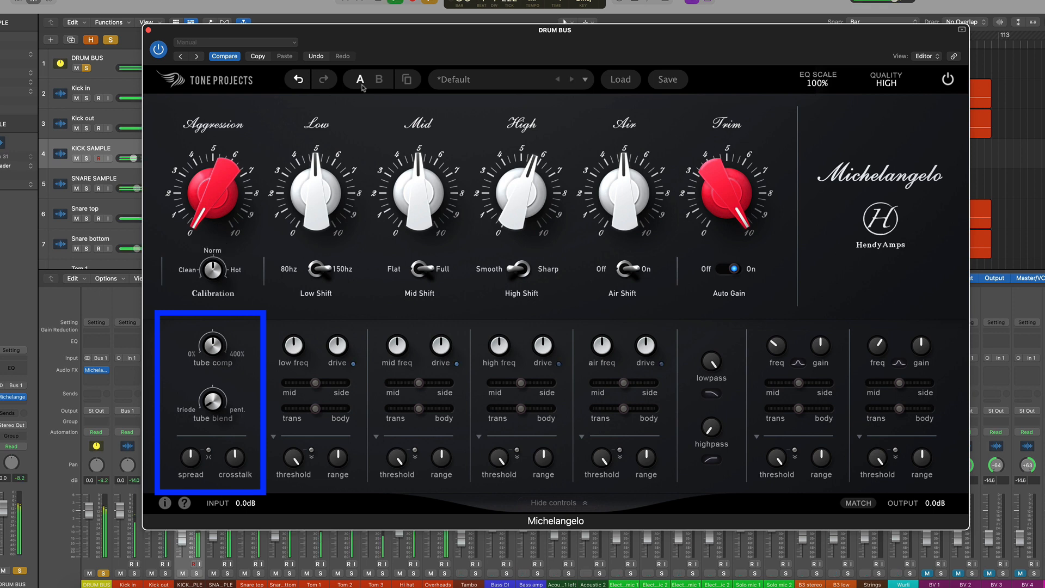
{"action": "left_click_drag", "start_coordinate": [195, 208], "coordinate": [203, 166]}
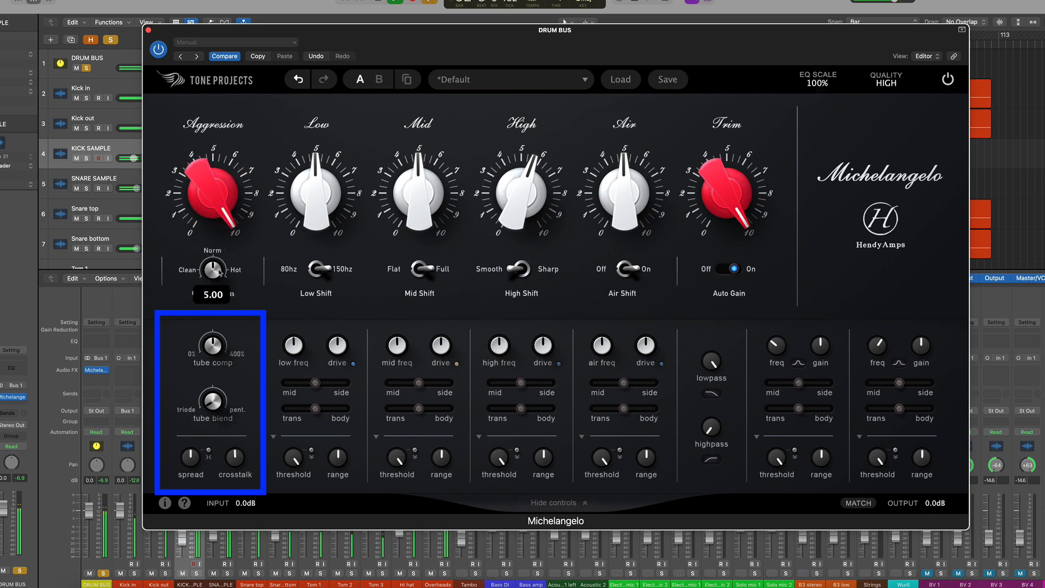
{"action": "left_click_drag", "start_coordinate": [217, 273], "coordinate": [216, 248]}
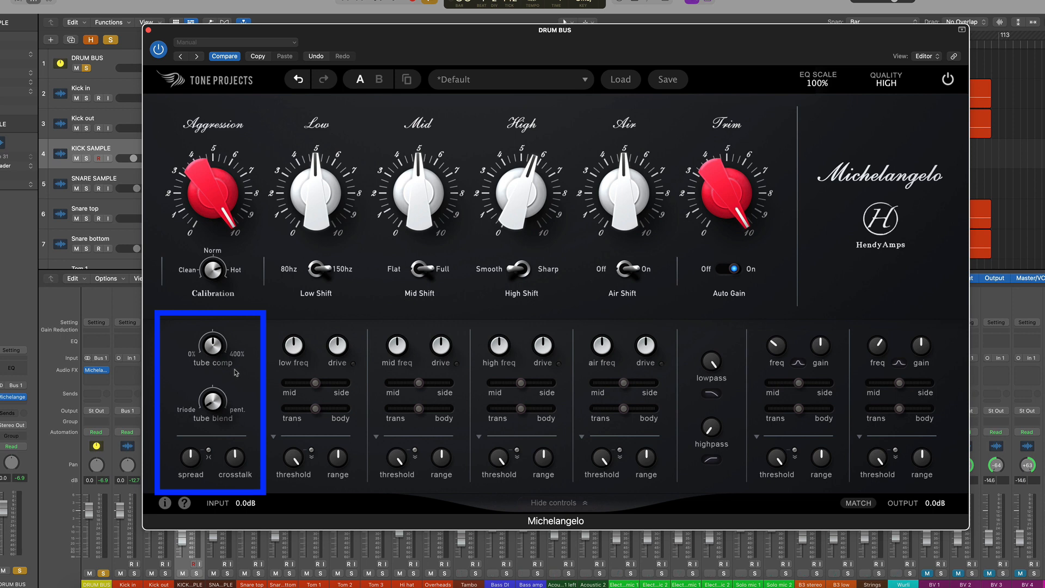
Audition tube comp on the drum bus, comparing about 212% with about 105%, and leave it raised
{"action": "mouse_move", "coordinate": [217, 351]}
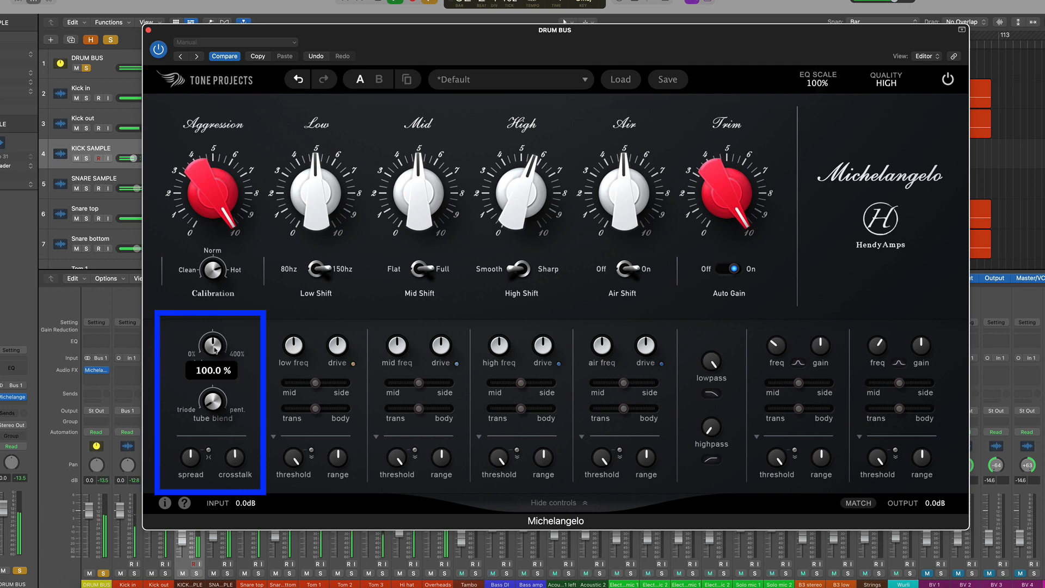
{"action": "left_click_drag", "start_coordinate": [213, 346], "coordinate": [215, 337]}
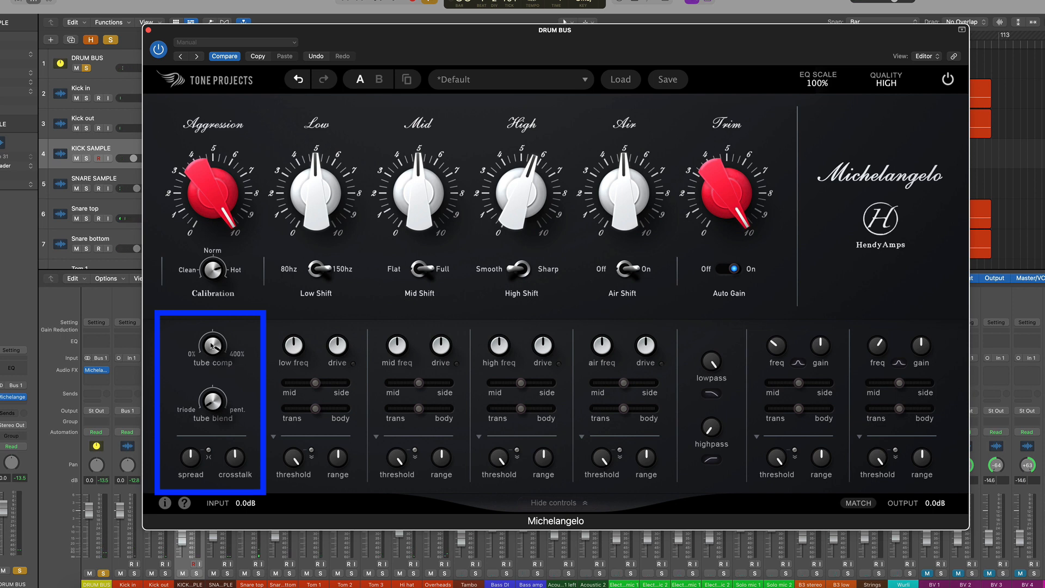
{"action": "left_click_drag", "start_coordinate": [211, 346], "coordinate": [208, 368]}
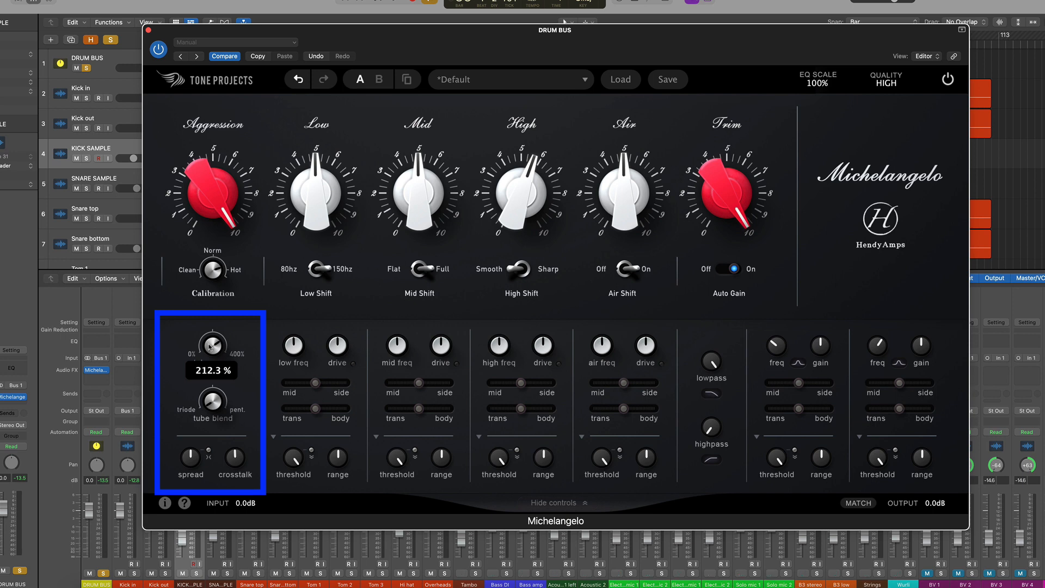
{"action": "left_click_drag", "start_coordinate": [210, 347], "coordinate": [299, 417]}
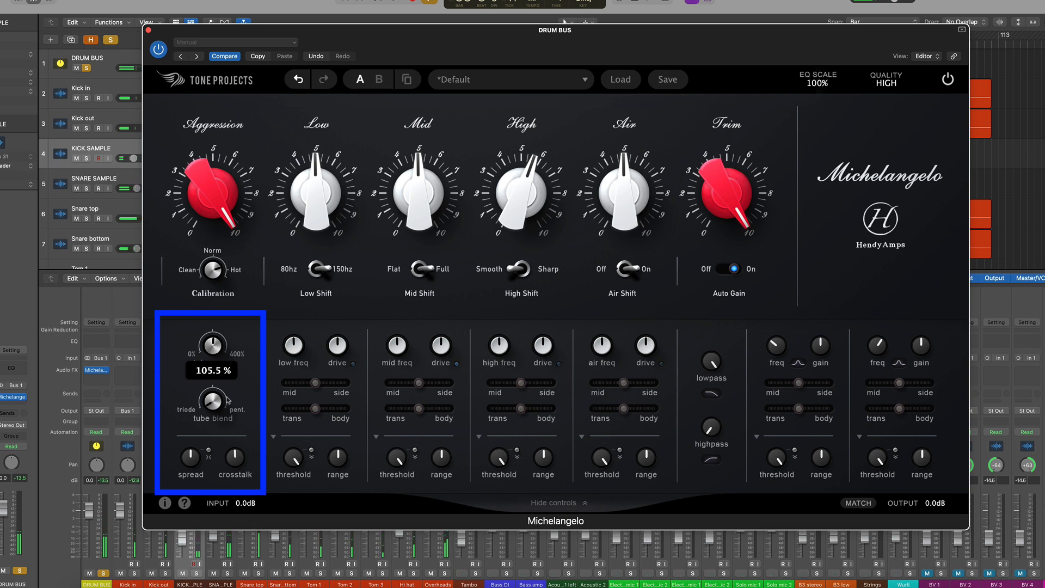
{"action": "left_click_drag", "start_coordinate": [214, 348], "coordinate": [218, 322]}
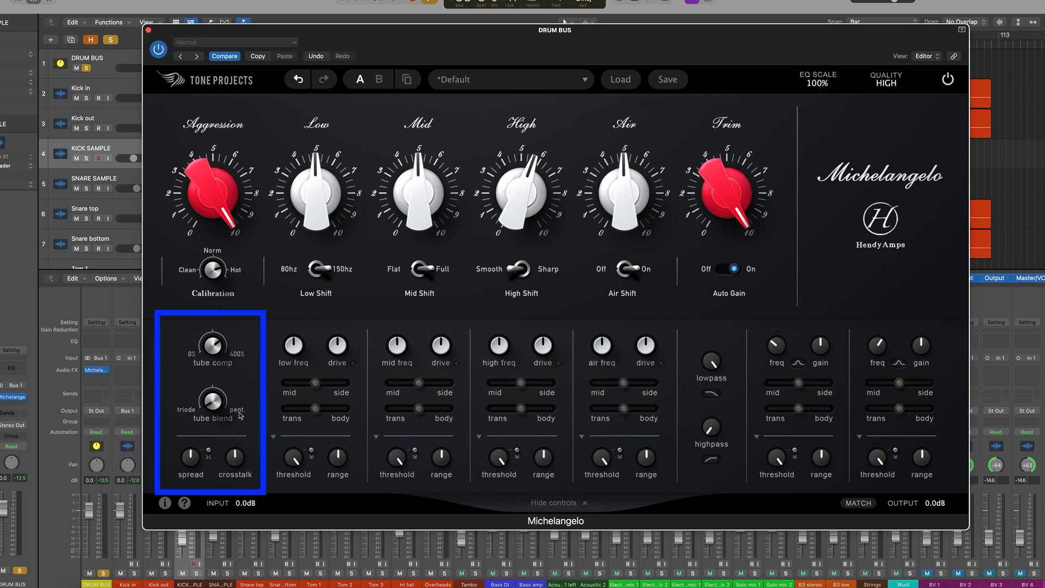
Play the drum bus and sweep the tube blend from full triode (T100 / P0) toward pentode and back
{"action": "key", "text": "space"}
{"action": "mouse_move", "coordinate": [215, 403]}
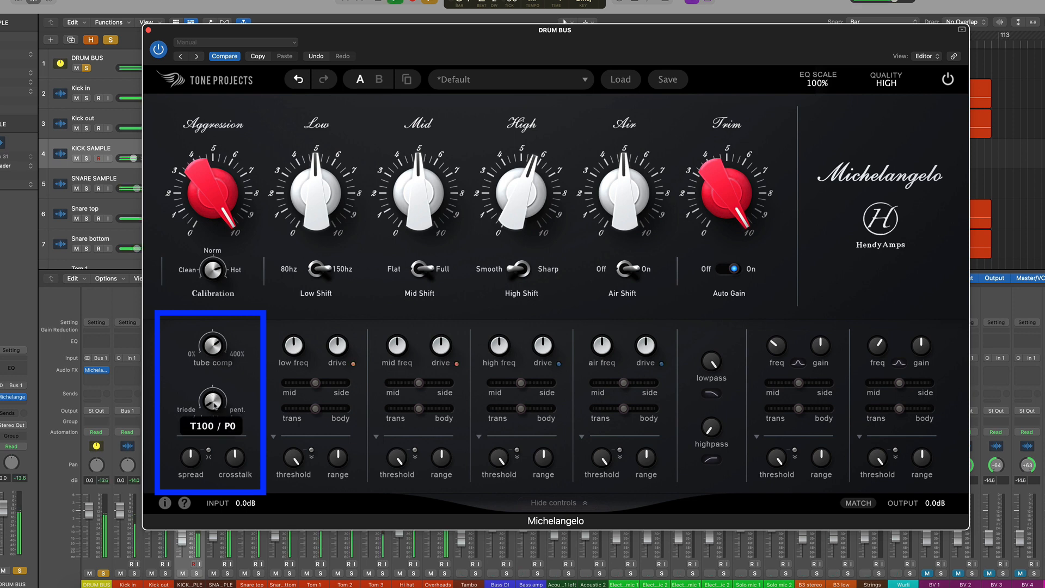
{"action": "left_click_drag", "start_coordinate": [215, 406], "coordinate": [203, 309]}
{"action": "left_click_drag", "start_coordinate": [216, 402], "coordinate": [227, 319]}
{"action": "mouse_move", "coordinate": [207, 404]}
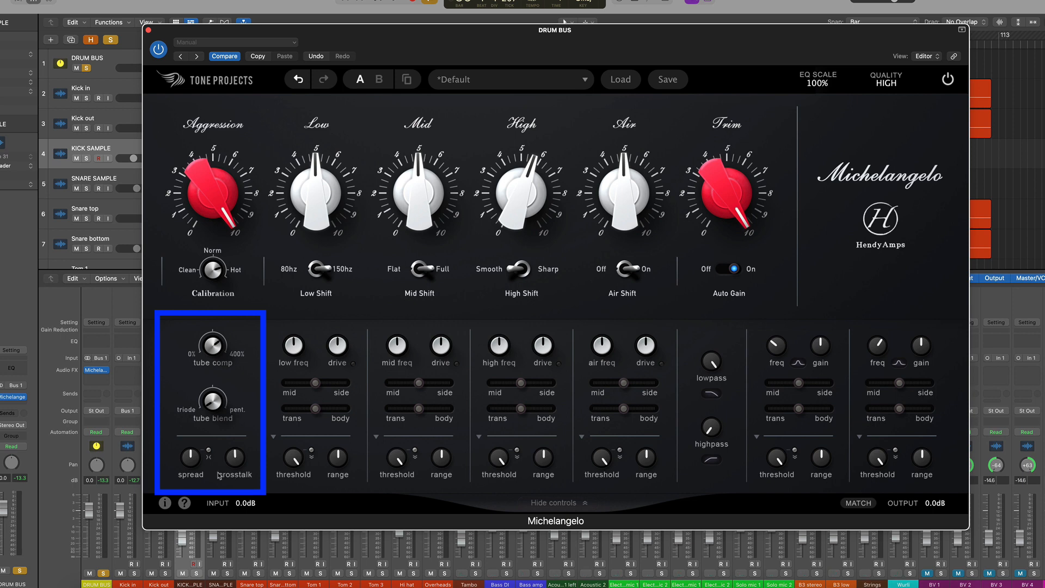
Lower Aggression to 0, and try the spread at 400% before resetting it to 100%
{"action": "mouse_move", "coordinate": [190, 461]}
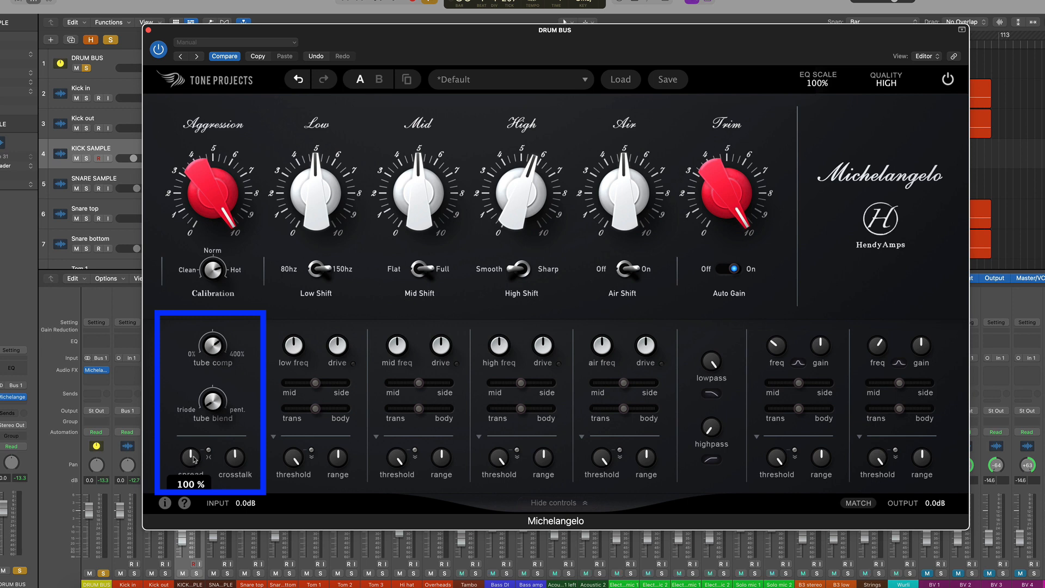
{"action": "left_click_drag", "start_coordinate": [208, 185], "coordinate": [208, 240]}
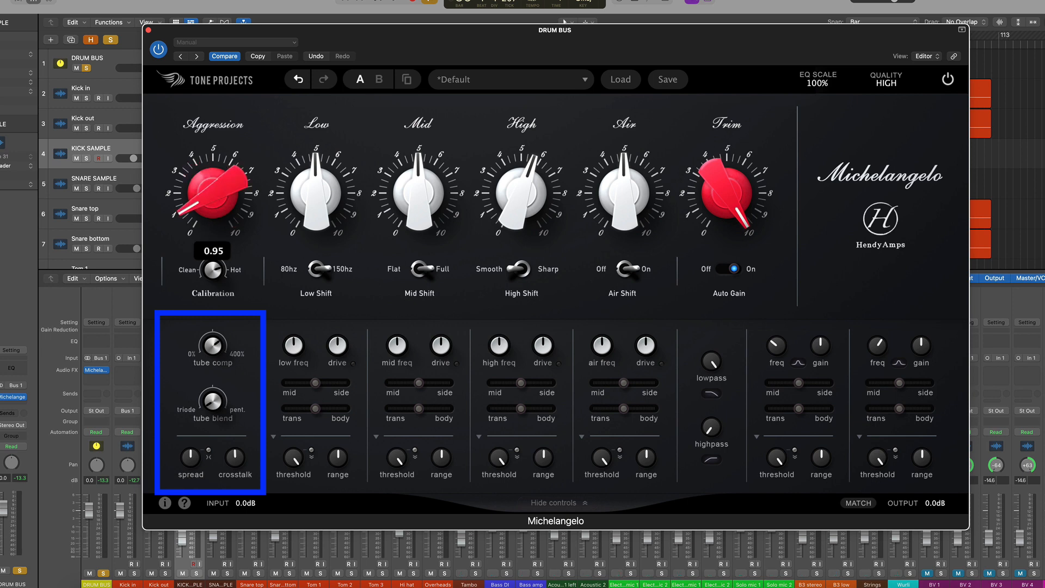
{"action": "left_click_drag", "start_coordinate": [223, 192], "coordinate": [234, 457]}
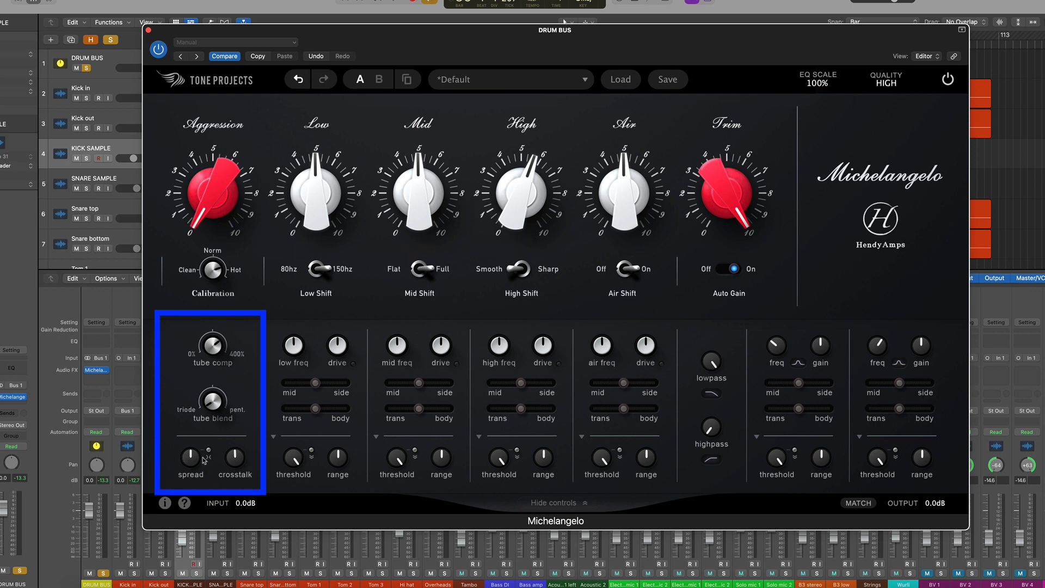
{"action": "mouse_move", "coordinate": [192, 459]}
{"action": "left_mouse_down"}
{"action": "mouse_move", "coordinate": [191, 381]}
{"action": "mouse_move", "coordinate": [192, 461]}
{"action": "left_mouse_up"}
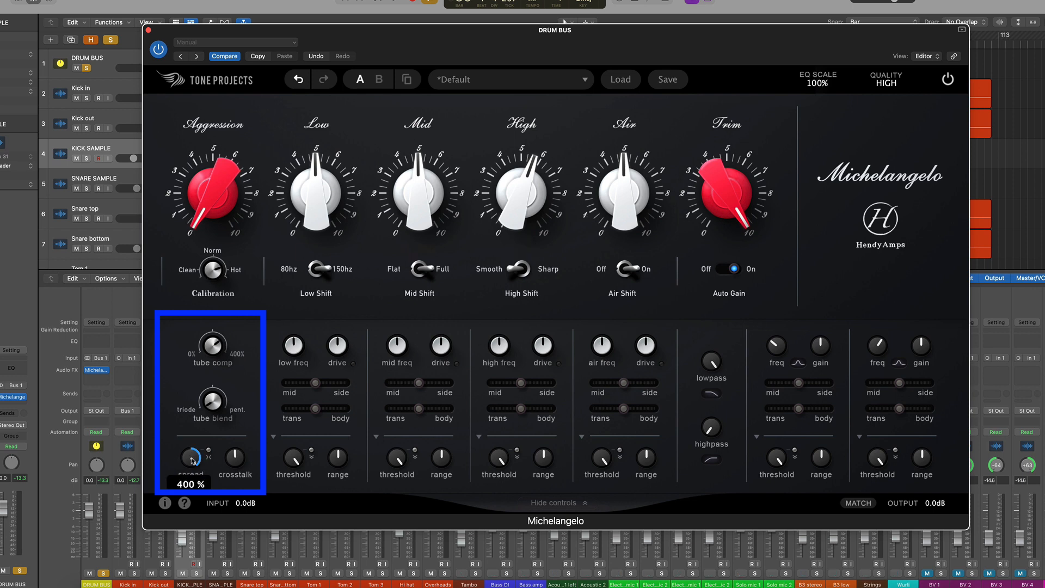
{"action": "double_click", "coordinate": [192, 460]}
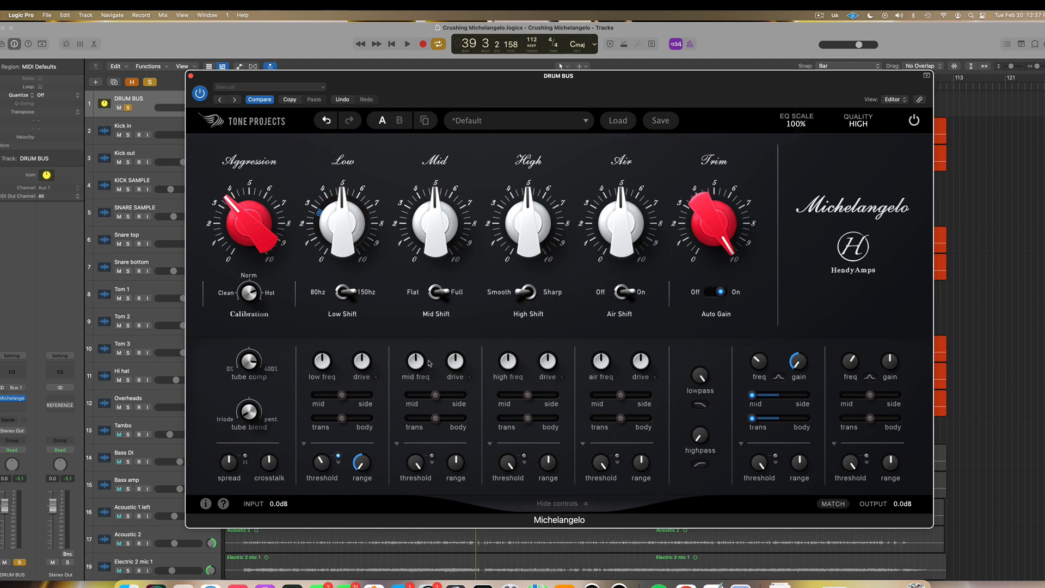
Unsolo the DRUM BUS, close its Michelangelo window, and bypass the plug-in on that channel
{"action": "mouse_move", "coordinate": [425, 362]}
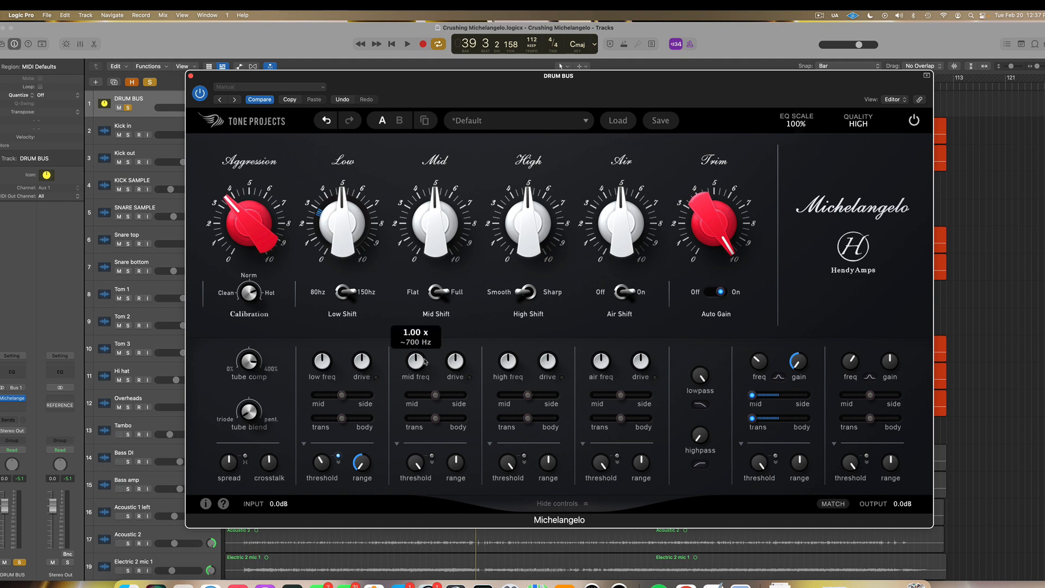
{"action": "left_click", "coordinate": [128, 107]}
{"action": "left_click", "coordinate": [190, 76]}
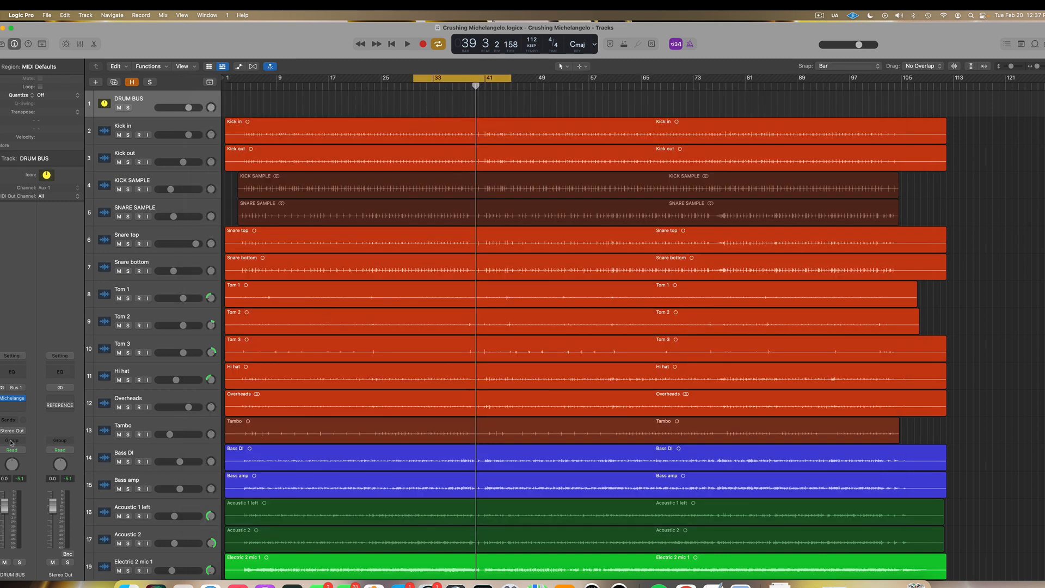
{"action": "mouse_move", "coordinate": [6, 400]}
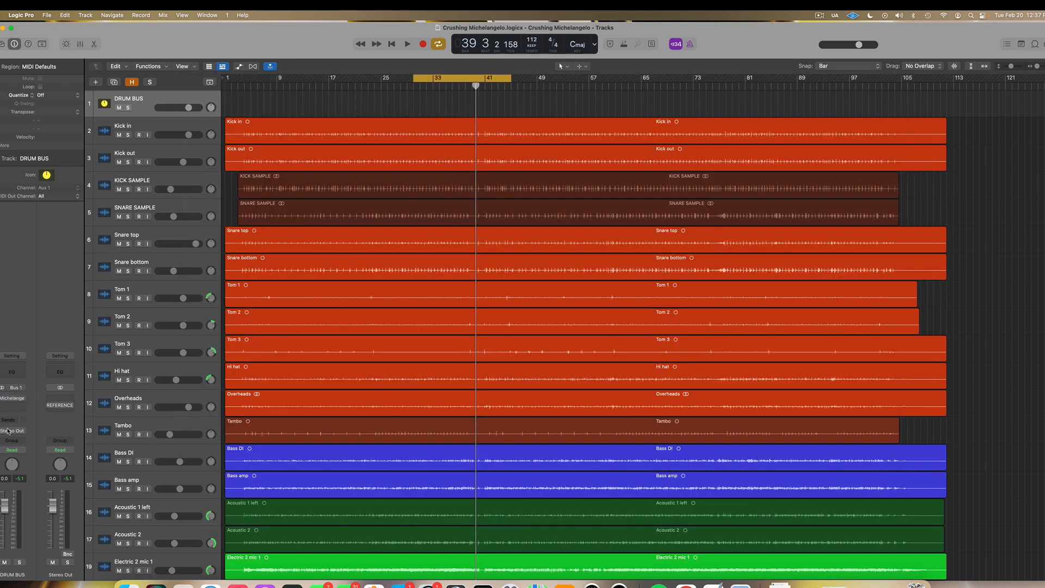
Show the mixer, insert a stereo Michelangelo on the Stereo Out channel, and briefly play the mix through it
{"action": "key", "text": "x"}
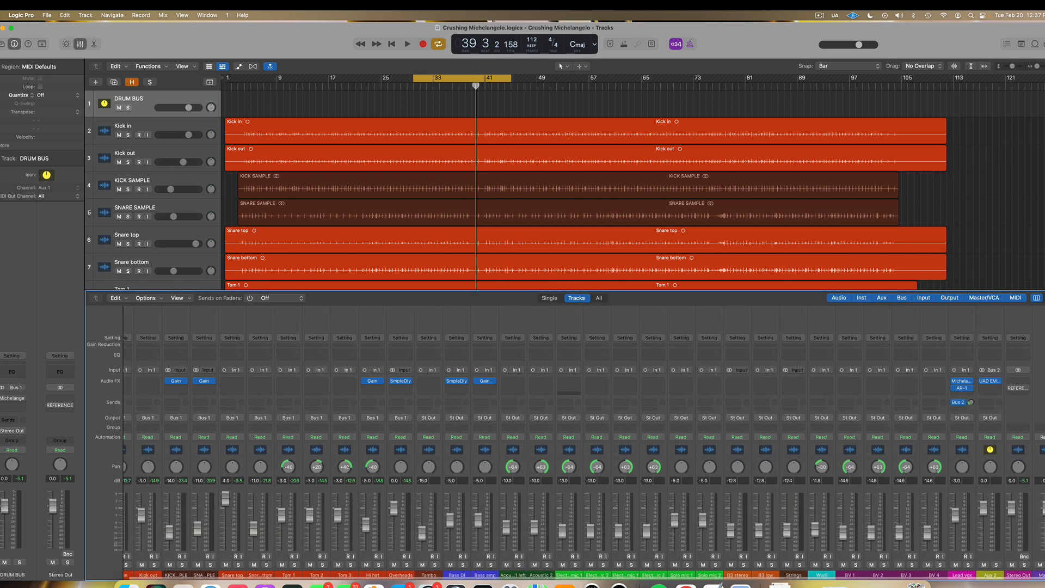
{"action": "left_click", "coordinate": [1026, 381]}
{"action": "mouse_move", "coordinate": [1007, 404]}
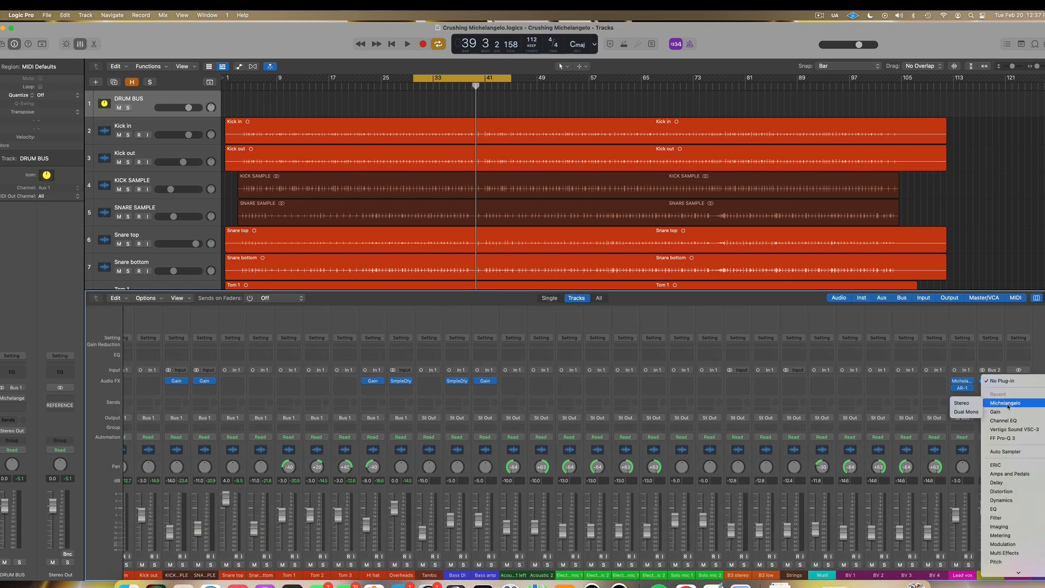
{"action": "left_click", "coordinate": [967, 404]}
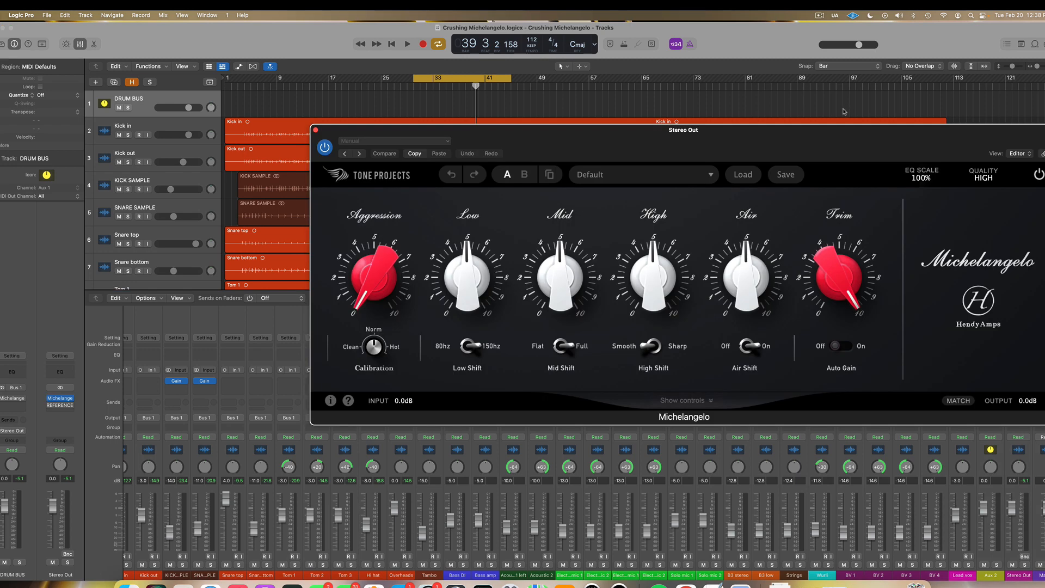
{"action": "key", "text": "space"}
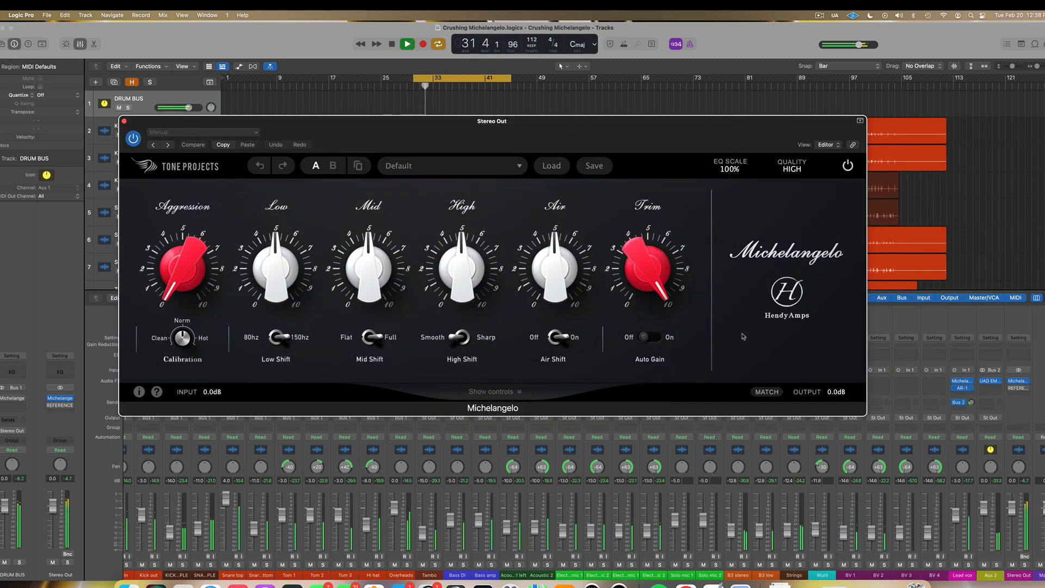
{"action": "key", "text": "space"}
{"action": "left_click", "coordinate": [125, 123]}
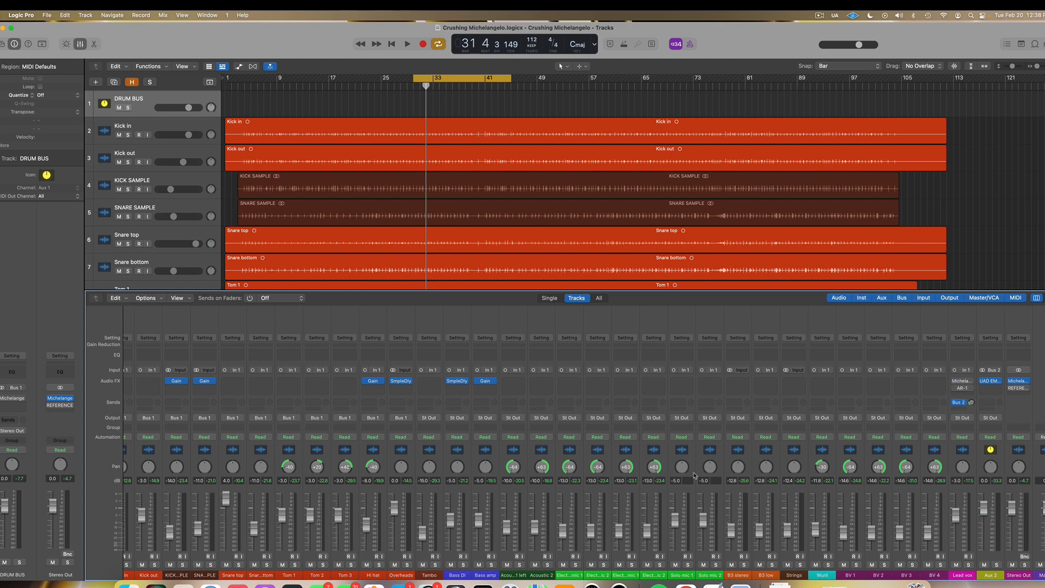
Select the KICK SAMPLE and SNARE SAMPLE channels in turn in the mixer, ending on KICK SAMPLE
{"action": "scroll", "coordinate": [435, 413], "scroll_direction": "left", "scroll_amount": 3}
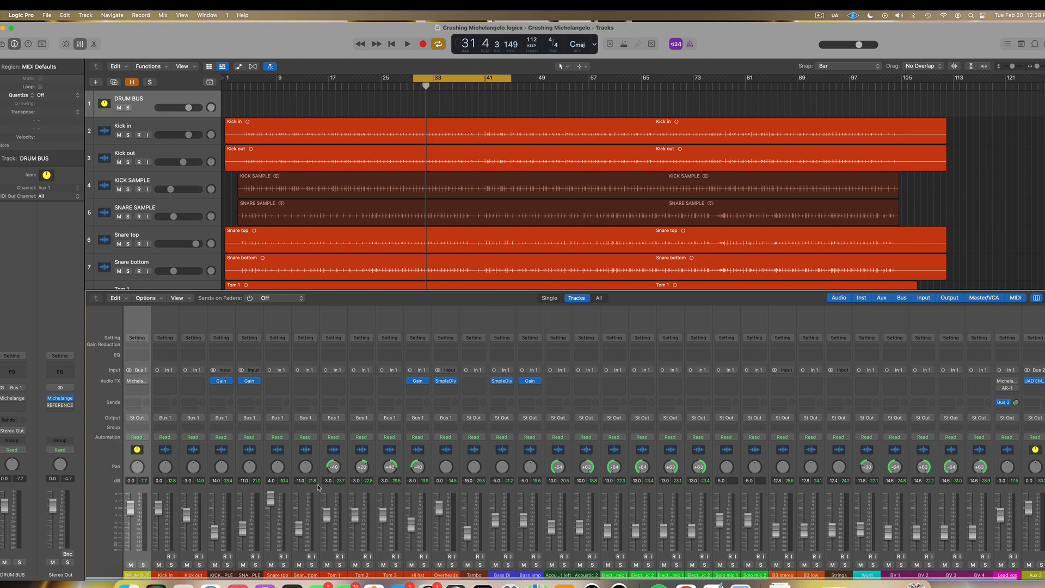
{"action": "left_click", "coordinate": [229, 449]}
{"action": "left_click", "coordinate": [249, 451]}
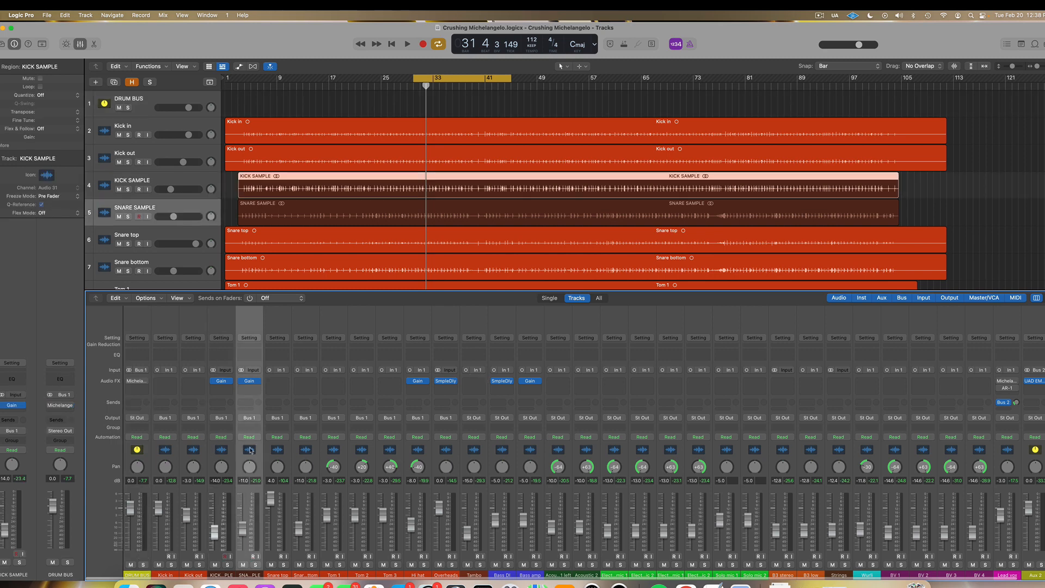
{"action": "left_click", "coordinate": [231, 451]}
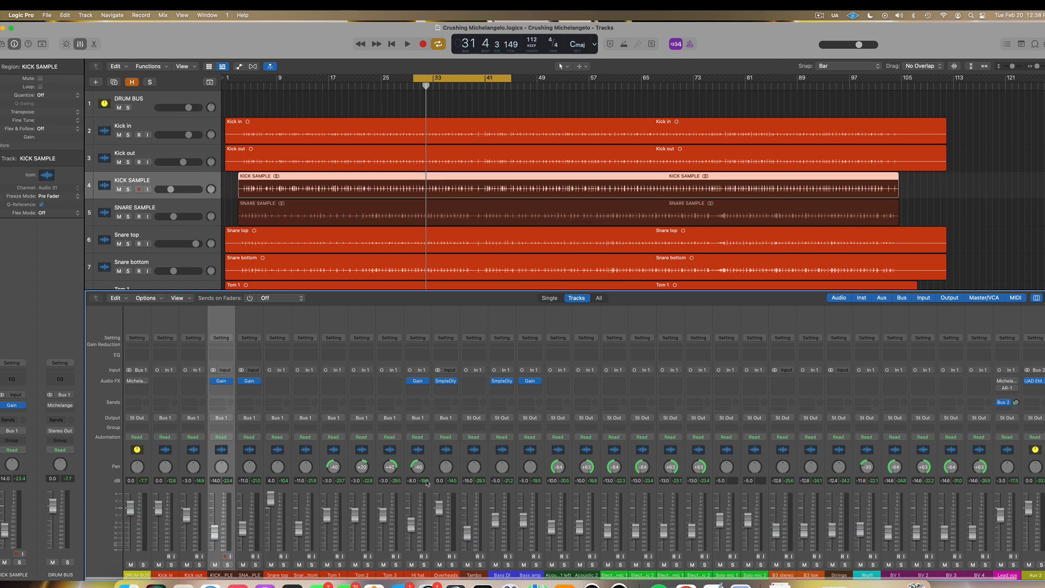
Play the mix and mute the Lead vox and BV 1 to BV 4 channels
{"action": "key", "text": "space"}
{"action": "scroll", "coordinate": [577, 457], "scroll_direction": "right", "scroll_amount": 2}
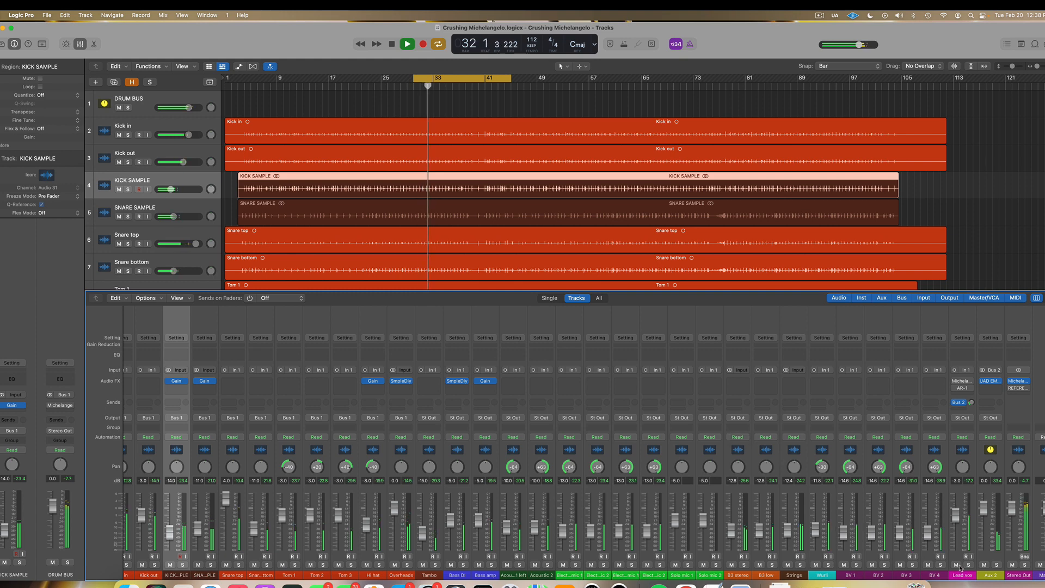
{"action": "left_click_drag", "start_coordinate": [956, 566], "coordinate": [843, 565]}
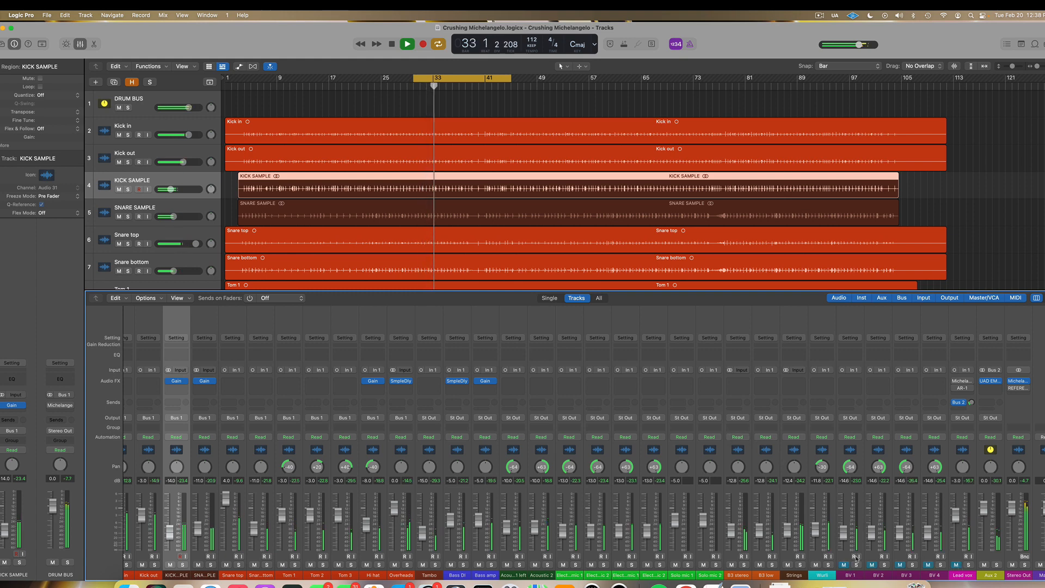
Play the mix through the Stereo Out Michelangelo, switching Air Shift off and boosting Air to about 8.85
{"action": "left_click", "coordinate": [1018, 381]}
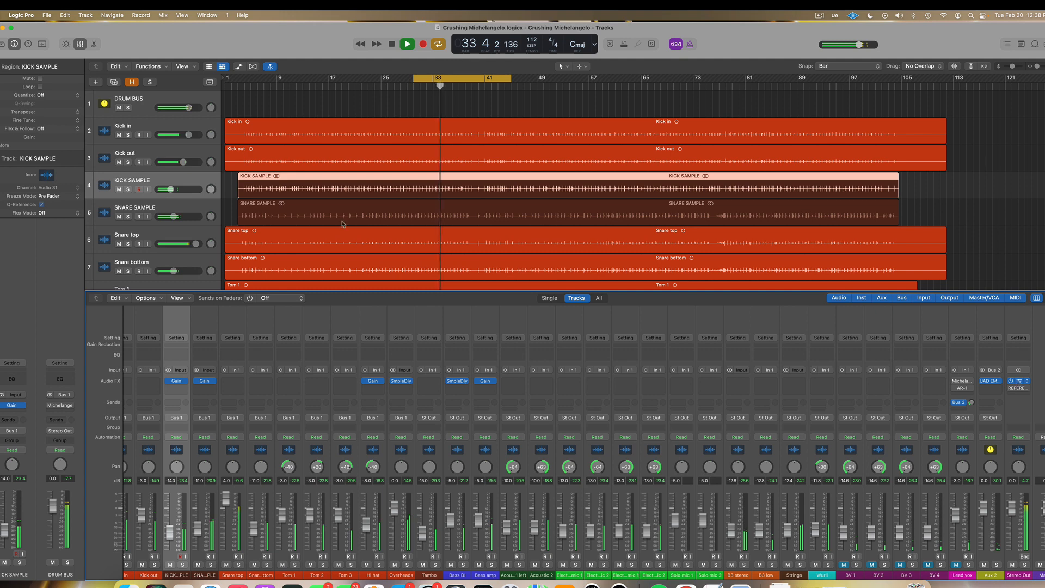
{"action": "key", "text": "space"}
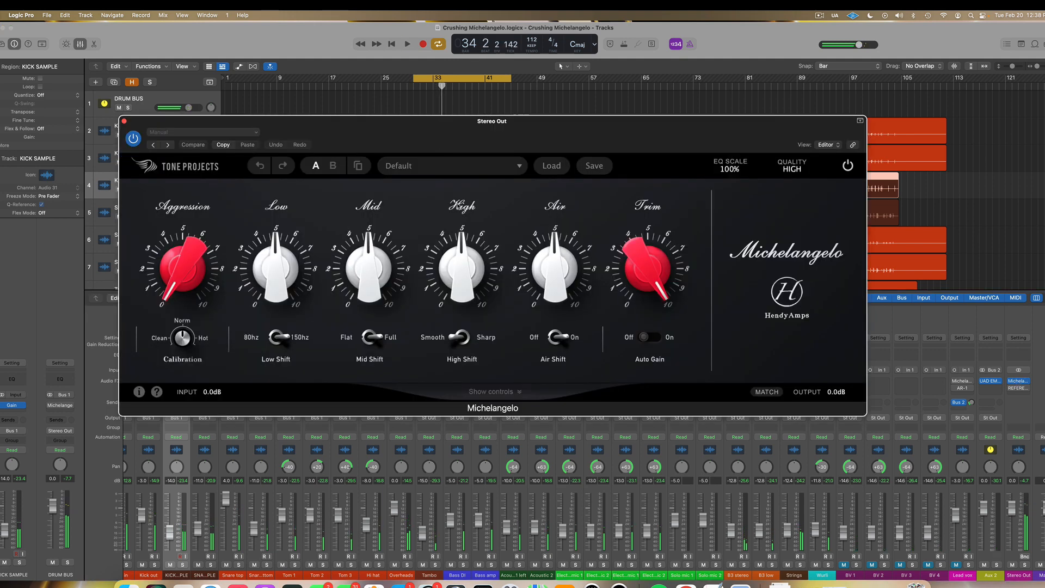
{"action": "key", "text": "space"}
{"action": "mouse_move", "coordinate": [556, 280]}
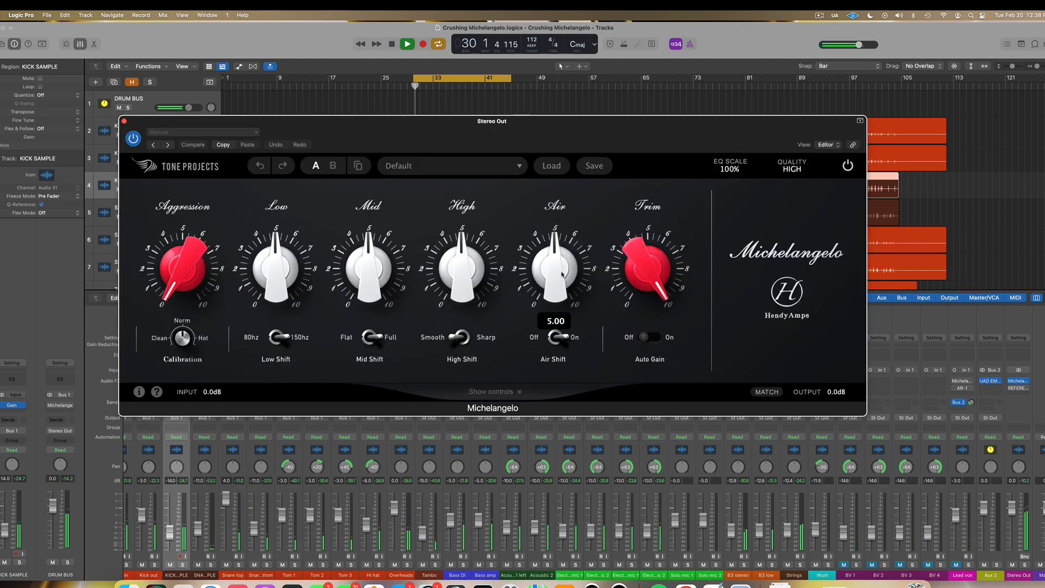
{"action": "left_click_drag", "start_coordinate": [558, 283], "coordinate": [597, 183]}
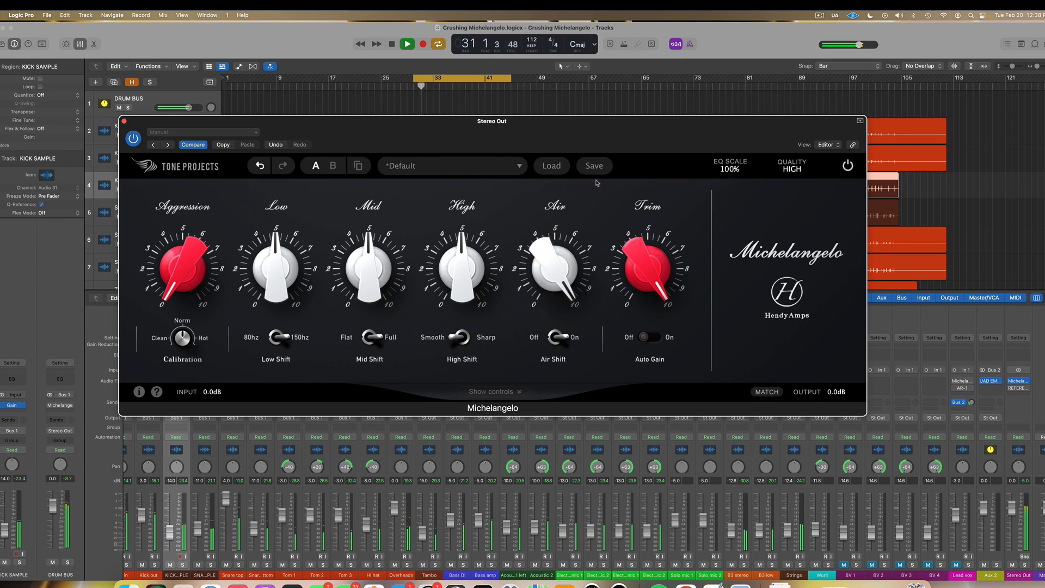
{"action": "left_click", "coordinate": [555, 339]}
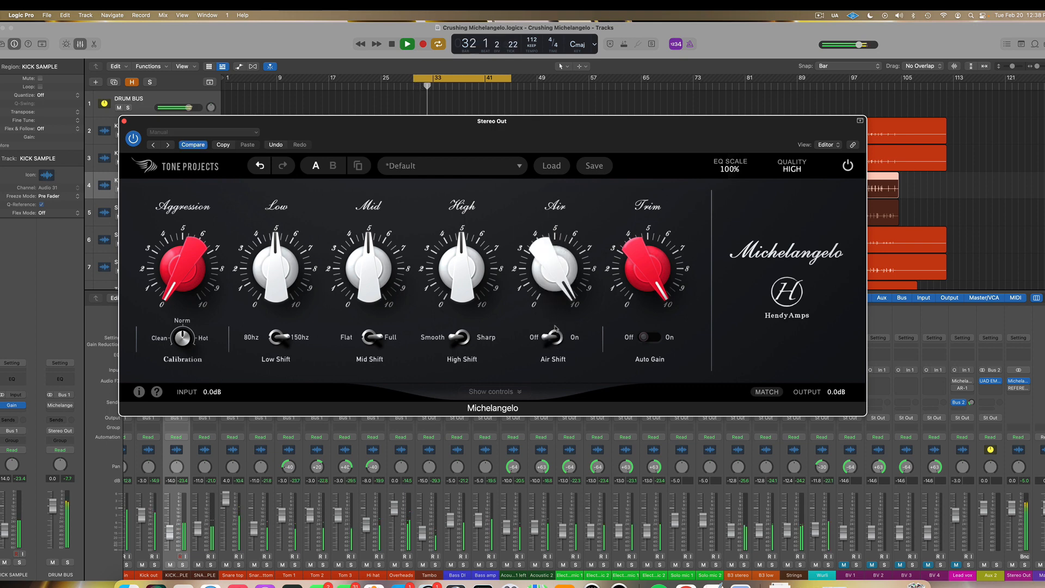
{"action": "left_click_drag", "start_coordinate": [551, 275], "coordinate": [553, 294]}
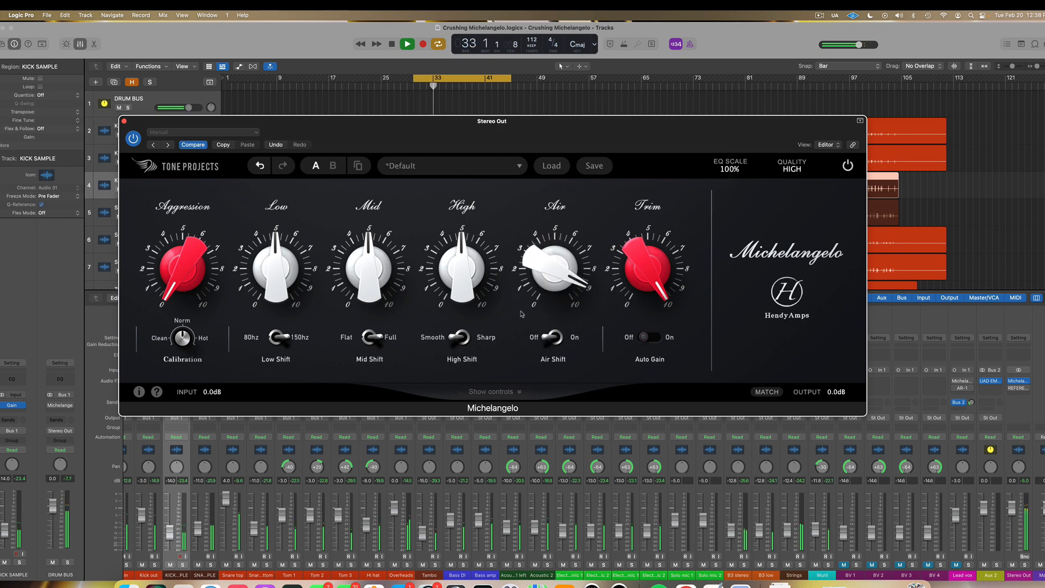
Audition the High band with High Shift on Smooth and Sharp, leaving it on Sharp with High between 6 and 7
{"action": "left_click_drag", "start_coordinate": [463, 269], "coordinate": [486, 292]}
{"action": "left_click", "coordinate": [463, 339]}
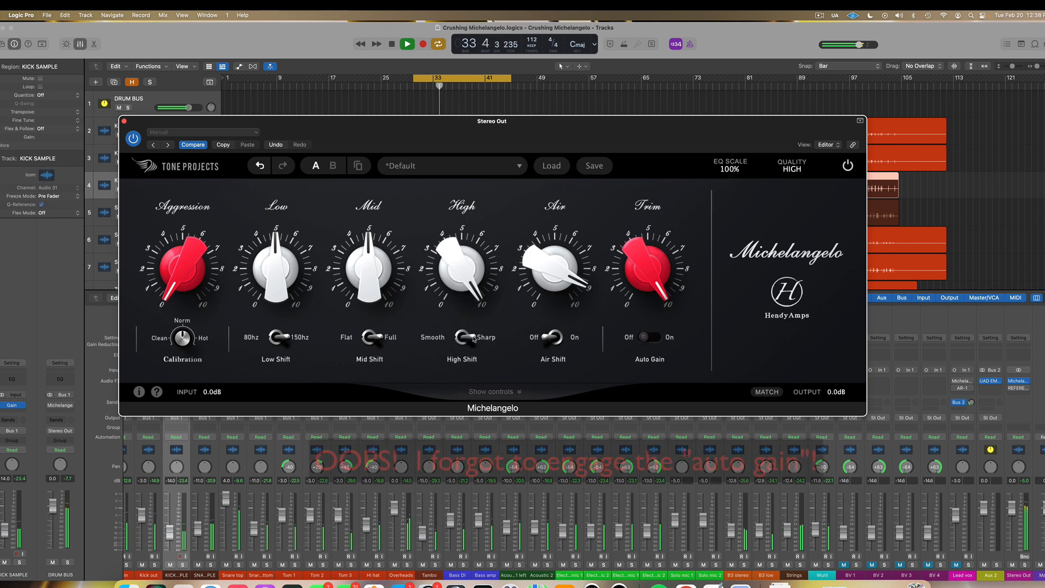
{"action": "left_click", "coordinate": [473, 339]}
{"action": "left_click_drag", "start_coordinate": [466, 289], "coordinate": [476, 371]}
{"action": "left_click", "coordinate": [479, 339]}
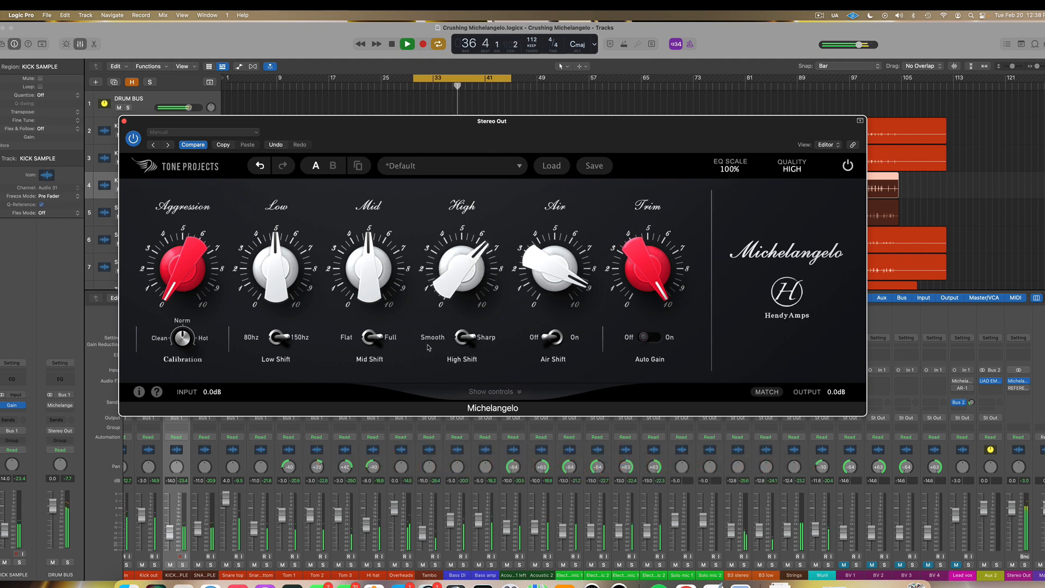
Sweep the Mid boost, reveal the extended controls to lower the mid frequency, and bring Mid back to just under 5
{"action": "left_click_drag", "start_coordinate": [369, 282], "coordinate": [388, 87]}
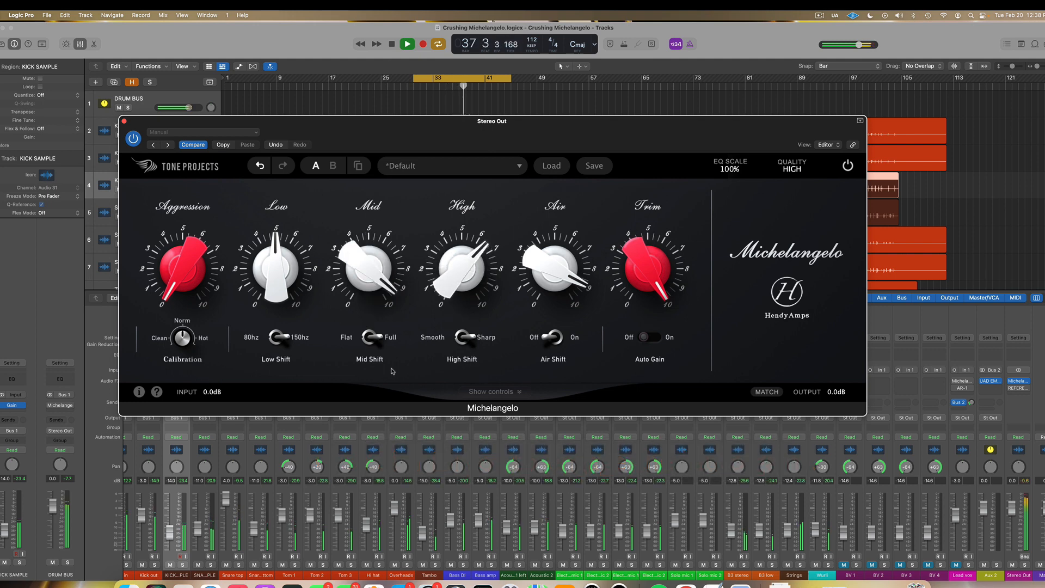
{"action": "left_click", "coordinate": [509, 393]}
{"action": "left_click_drag", "start_coordinate": [349, 407], "coordinate": [350, 439]}
{"action": "mouse_move", "coordinate": [376, 268]}
{"action": "left_click_drag", "start_coordinate": [376, 268], "coordinate": [372, 295]}
{"action": "key", "text": "space"}
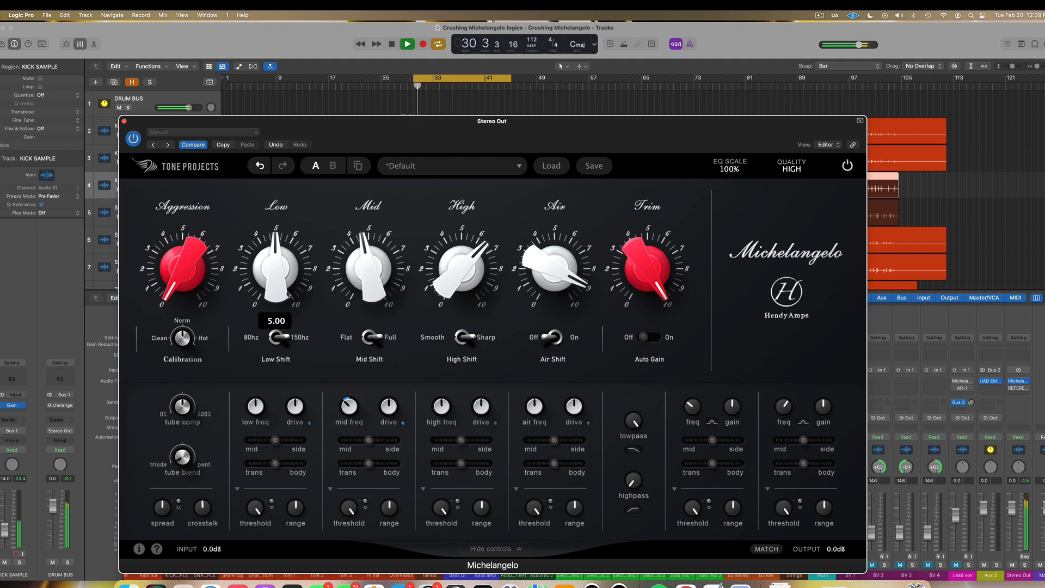
Raise Low to 6.00 with Low Shift at 80hz, and move the plug-in window higher
{"action": "left_click_drag", "start_coordinate": [276, 294], "coordinate": [276, 274]}
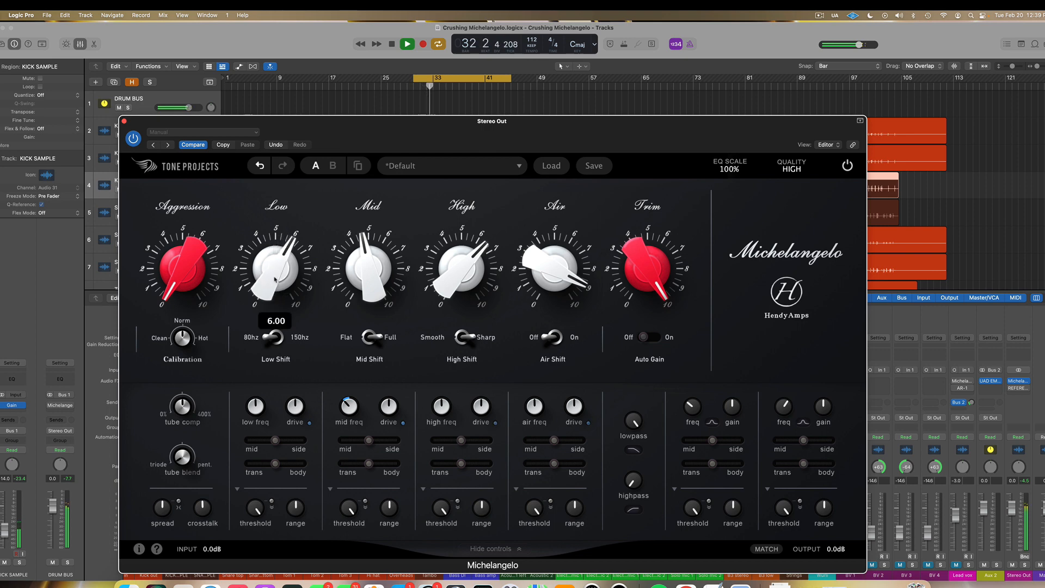
{"action": "left_click_drag", "start_coordinate": [692, 132], "coordinate": [689, 104]}
{"action": "key", "text": "space"}
Play the mix with the Stereo Out Michelangelo bypassed, and turn on its Auto Gain
{"action": "left_click", "coordinate": [848, 136]}
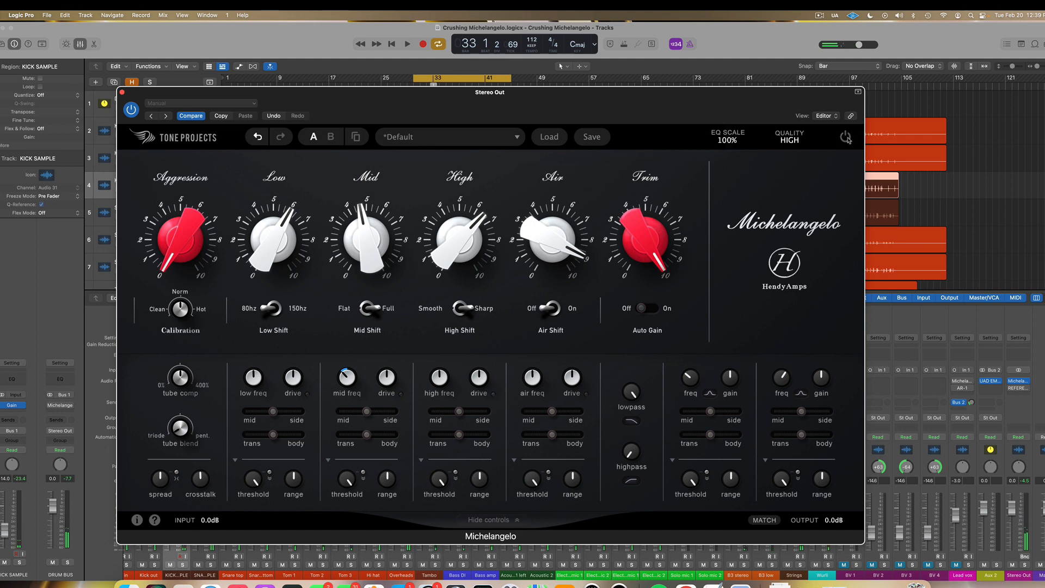
{"action": "key", "text": "space"}
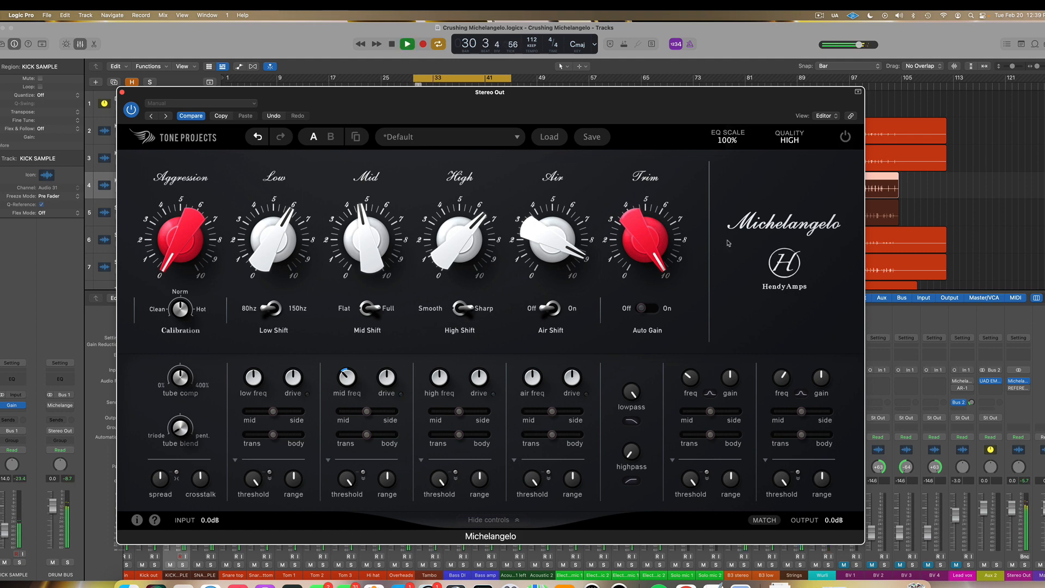
{"action": "key", "text": "space"}
{"action": "left_click", "coordinate": [640, 309]}
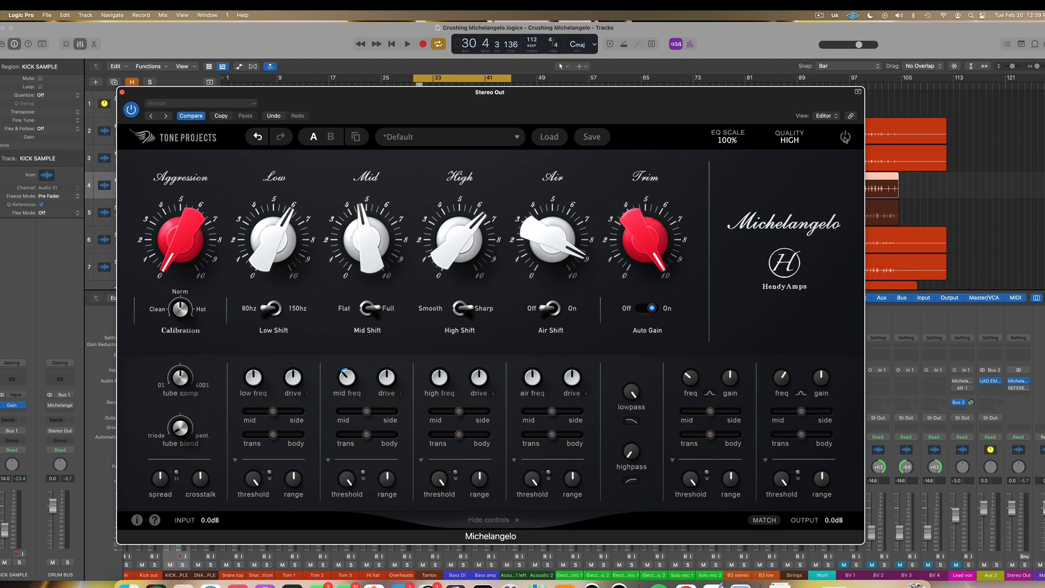
Play the mix with Auto Gain on, comparing against bypass, and reduce Air slightly and Mid to about 4
{"action": "key", "text": "space"}
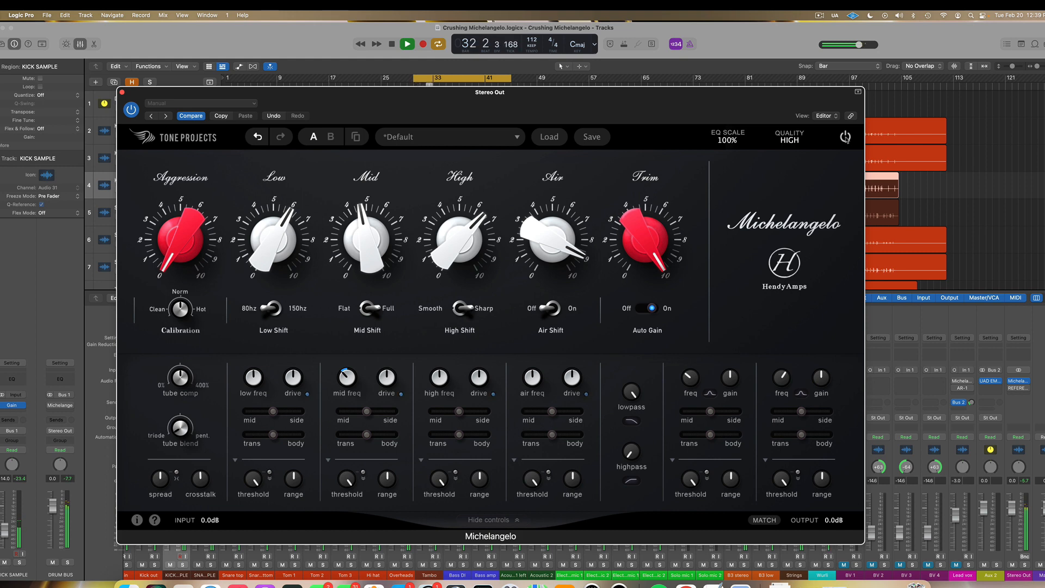
{"action": "scroll", "coordinate": [550, 282], "scroll_direction": "up", "scroll_amount": 3}
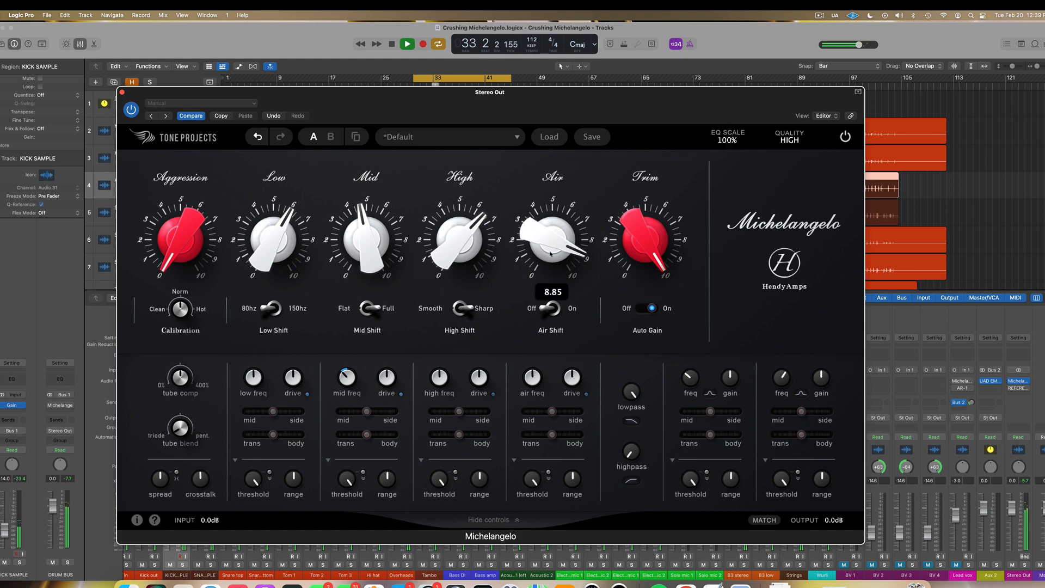
{"action": "left_click_drag", "start_coordinate": [367, 240], "coordinate": [429, 265]}
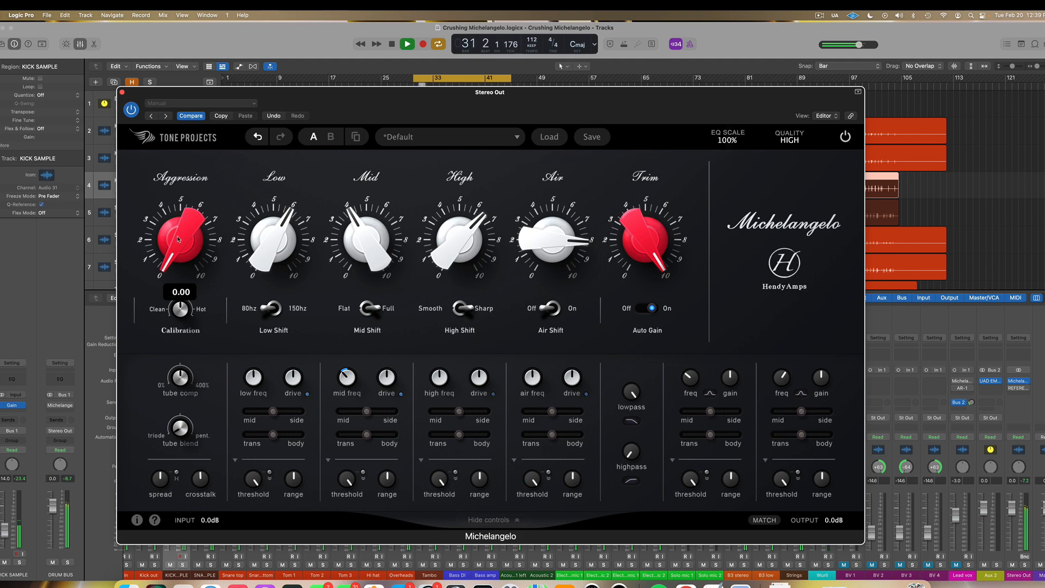
Raise Aggression to 10 on the Stereo Out Michelangelo and replay the mix to hear it
{"action": "left_click_drag", "start_coordinate": [178, 239], "coordinate": [187, 274]}
{"action": "mouse_move", "coordinate": [187, 233]}
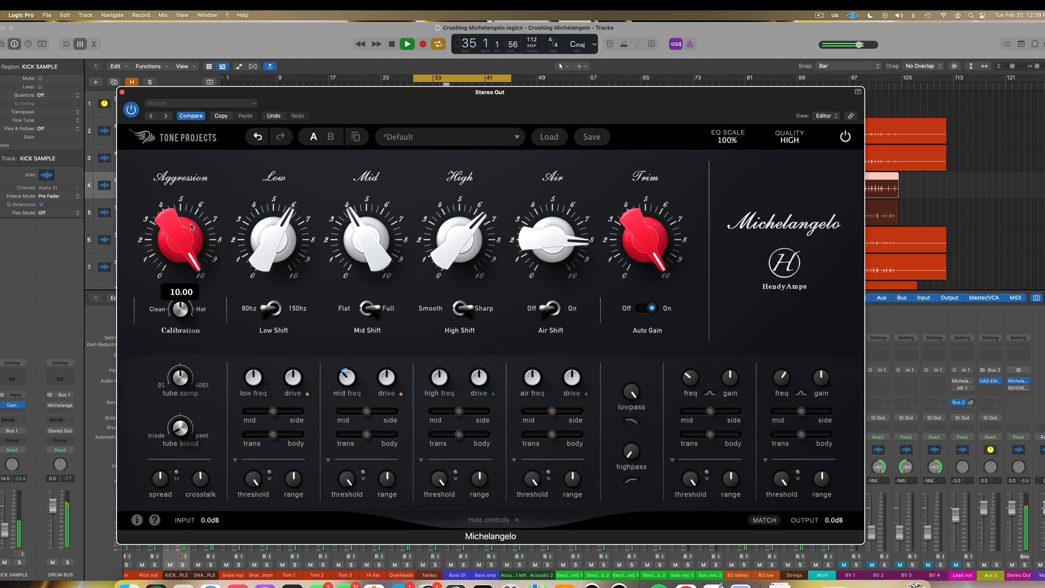
{"action": "key", "text": "space"}
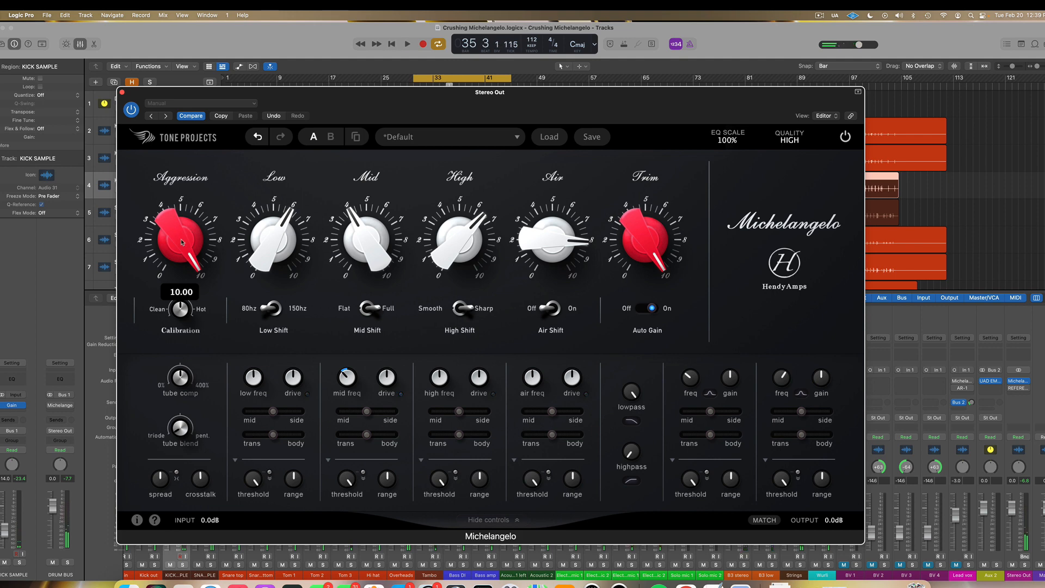
{"action": "key", "text": "space"}
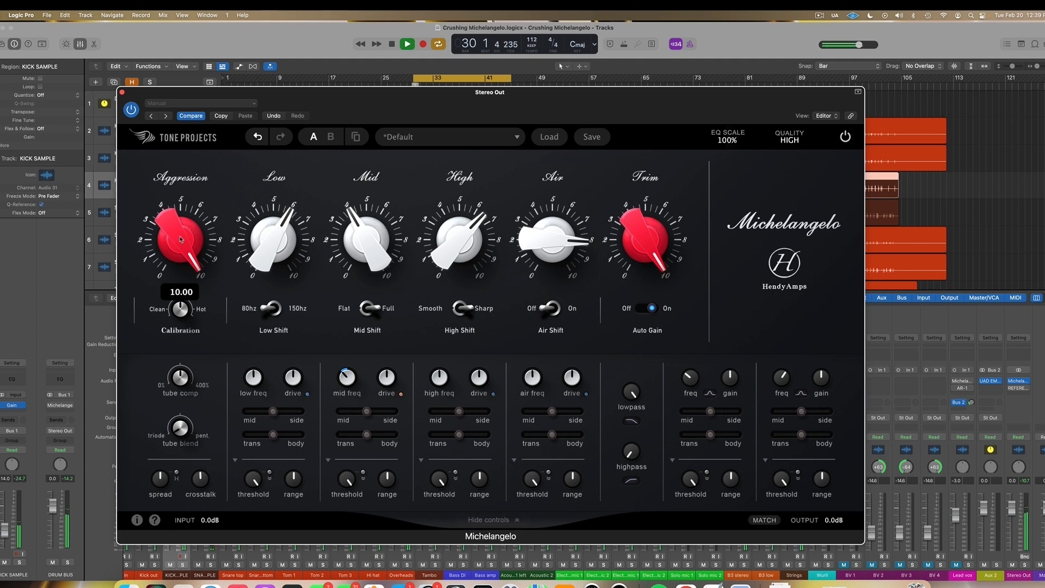
Lower Aggression to 5 and replay the mix, comparing the Michelangelo bypassed and active
{"action": "left_click_drag", "start_coordinate": [177, 242], "coordinate": [185, 351]}
{"action": "key", "text": "space"}
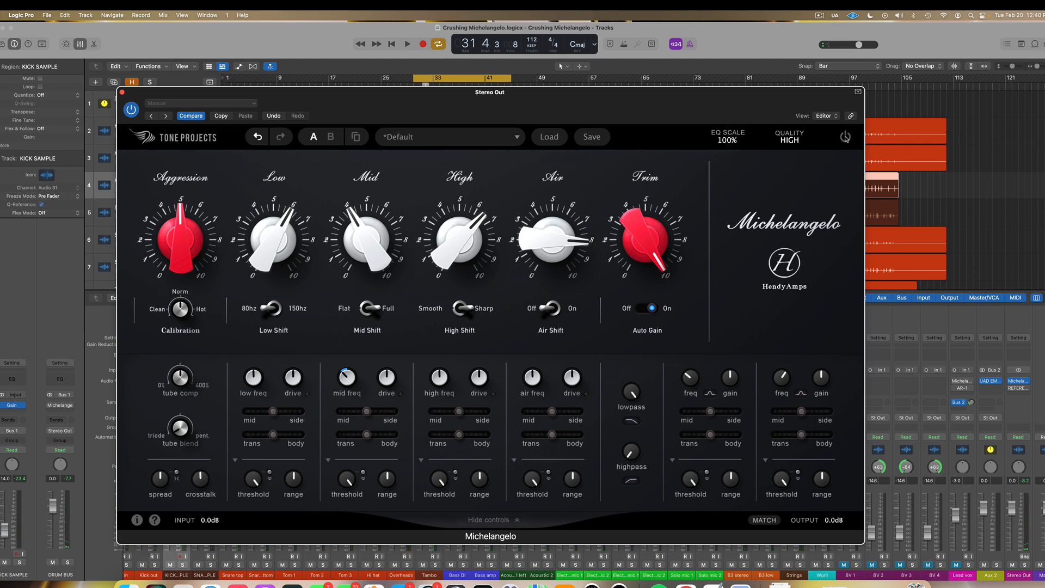
{"action": "key", "text": "space"}
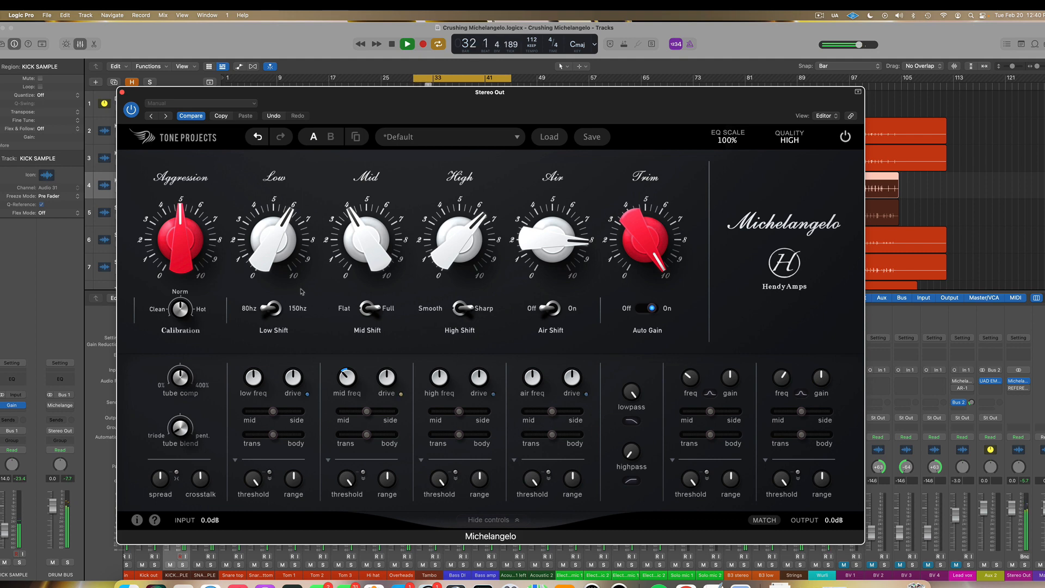
Lower Aggression to about 4 and raise High and Low to about 7 while the mix plays
{"action": "mouse_move", "coordinate": [184, 237]}
{"action": "left_click_drag", "start_coordinate": [184, 239], "coordinate": [184, 257]}
{"action": "mouse_move", "coordinate": [453, 244]}
{"action": "left_click_drag", "start_coordinate": [453, 244], "coordinate": [462, 241]}
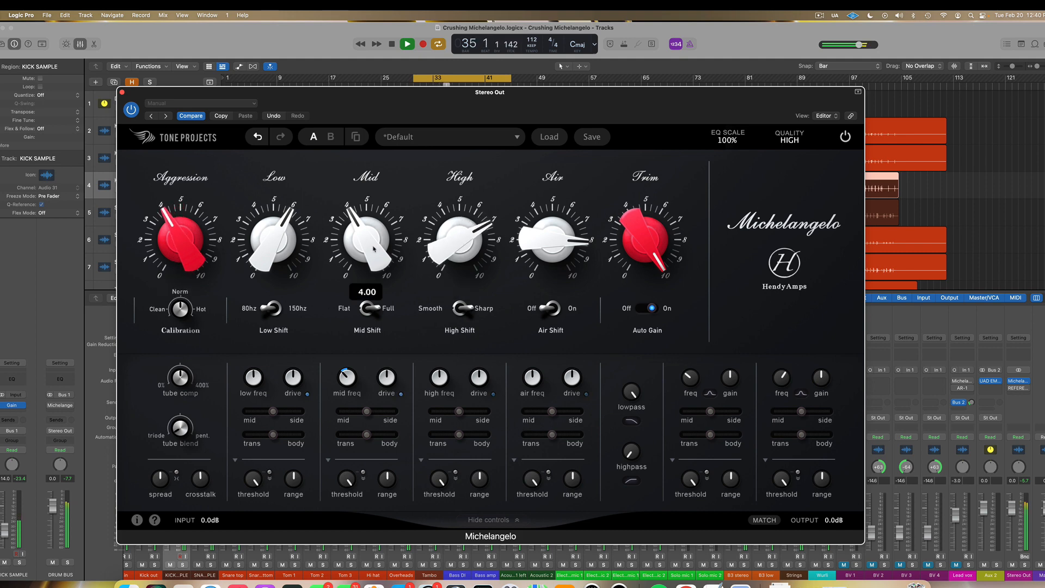
{"action": "left_click_drag", "start_coordinate": [282, 253], "coordinate": [286, 212]}
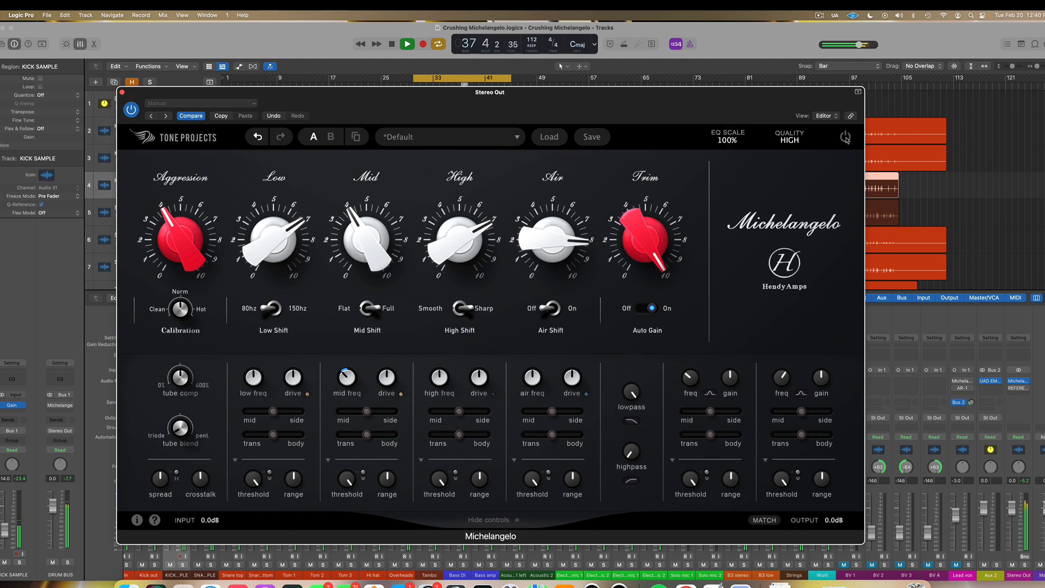
Replay the mix to compare the Stereo Out Michelangelo bypassed and active
{"action": "key", "text": "space"}
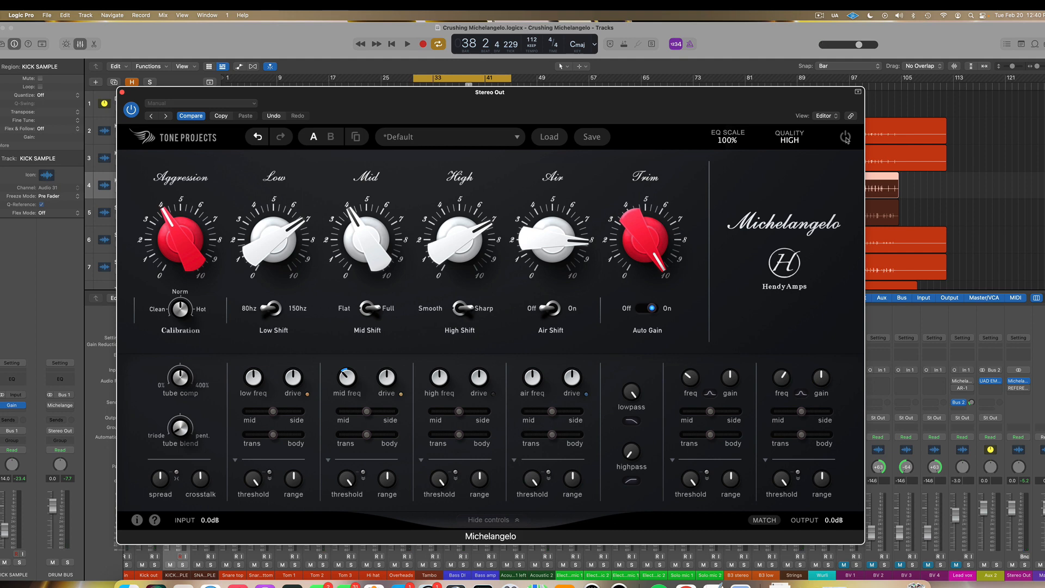
{"action": "key", "text": "space"}
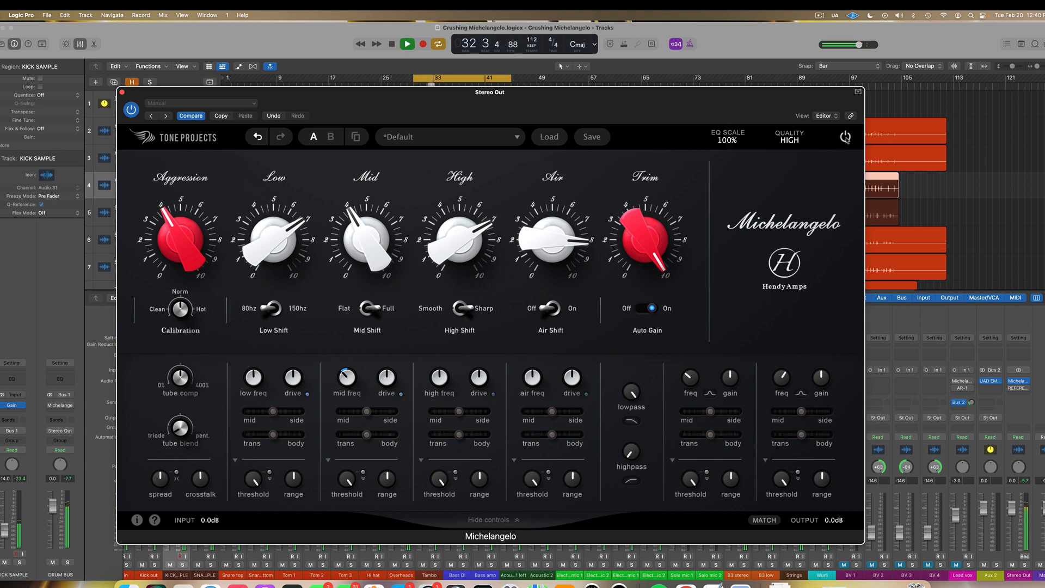
{"action": "key", "text": "space"}
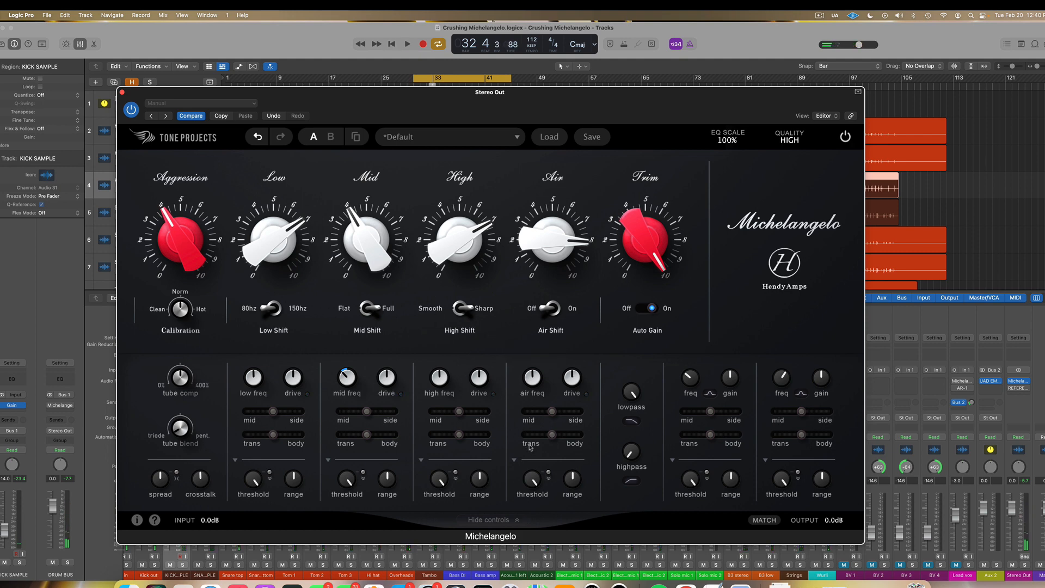
Shift the Air and High bands fully to side and the Low band fully to mid during playback, comparing against bypass
{"action": "key", "text": "space"}
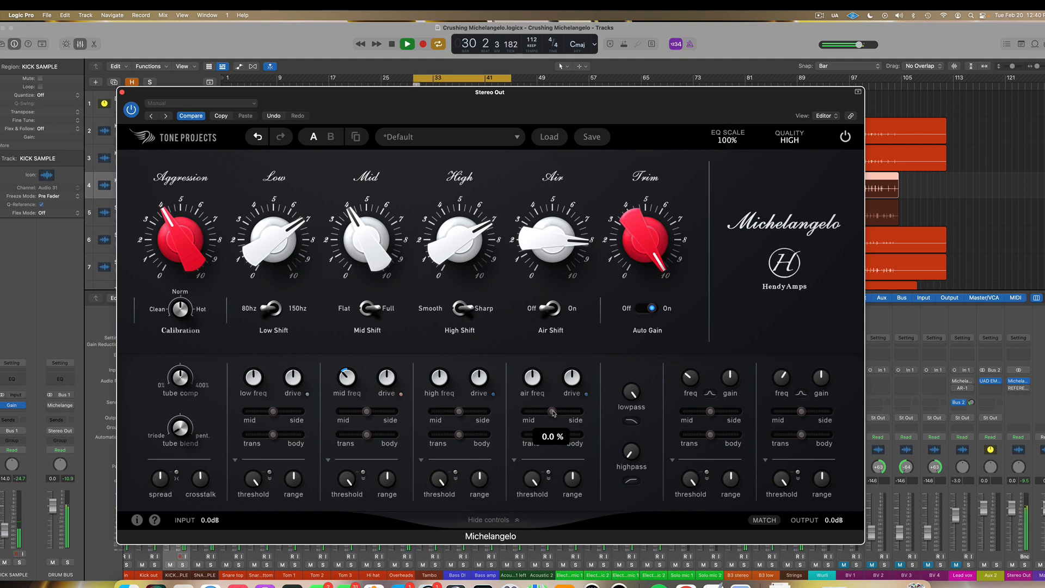
{"action": "left_click_drag", "start_coordinate": [553, 413], "coordinate": [580, 411]}
{"action": "left_click_drag", "start_coordinate": [459, 411], "coordinate": [487, 411]}
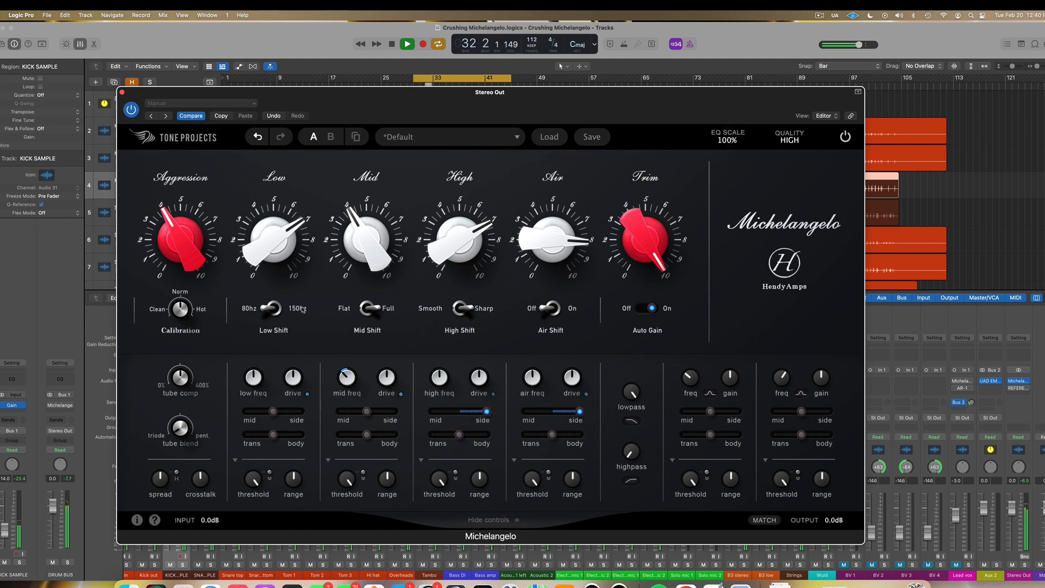
{"action": "left_click_drag", "start_coordinate": [273, 413], "coordinate": [119, 404]}
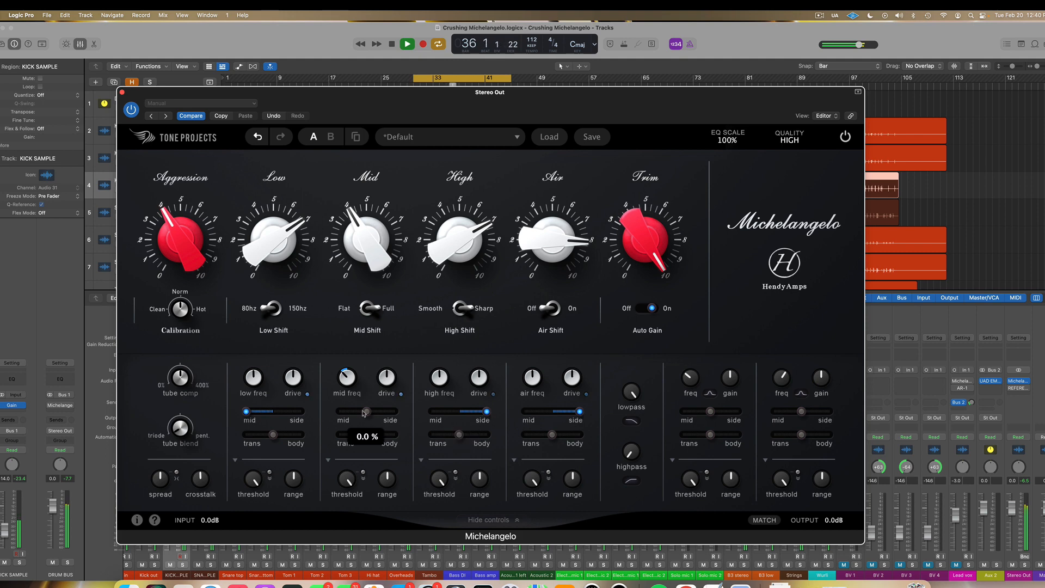
{"action": "left_click", "coordinate": [846, 138]}
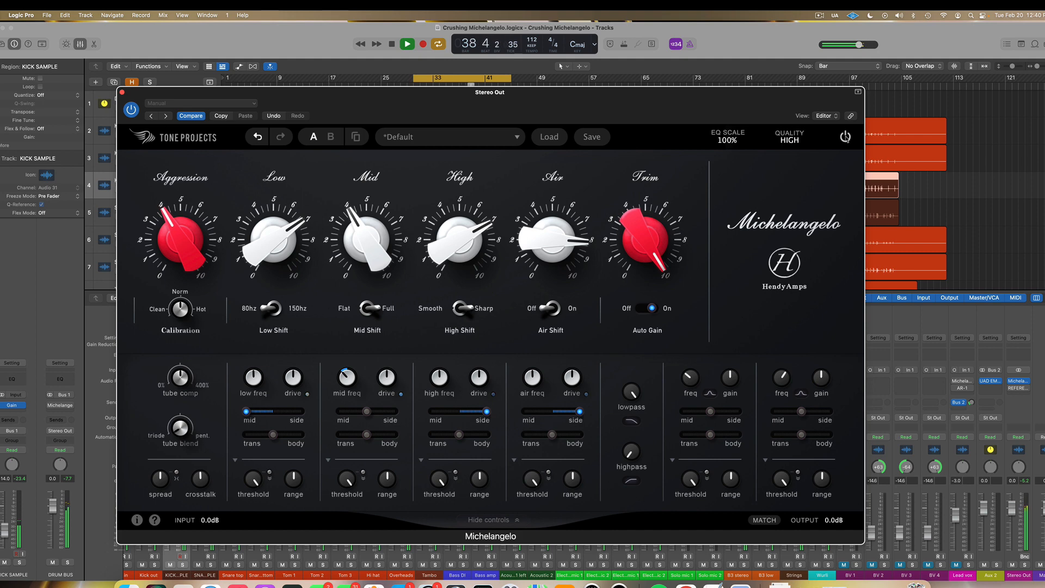
{"action": "key", "text": "space"}
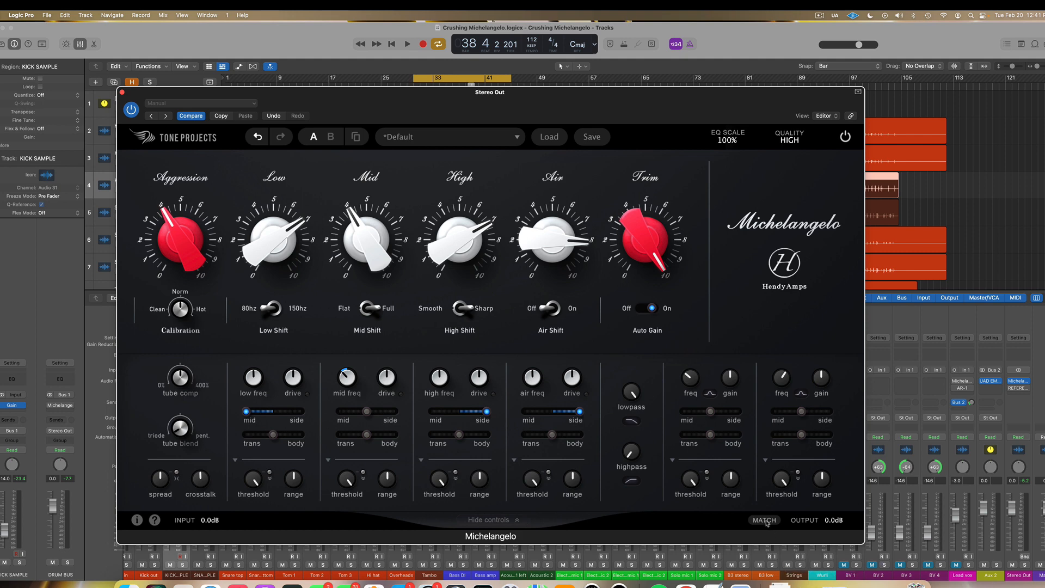
Match the Michelangelo's output level at 1.0 dB during playback, and compare the mix bypassed and active
{"action": "key", "text": "space"}
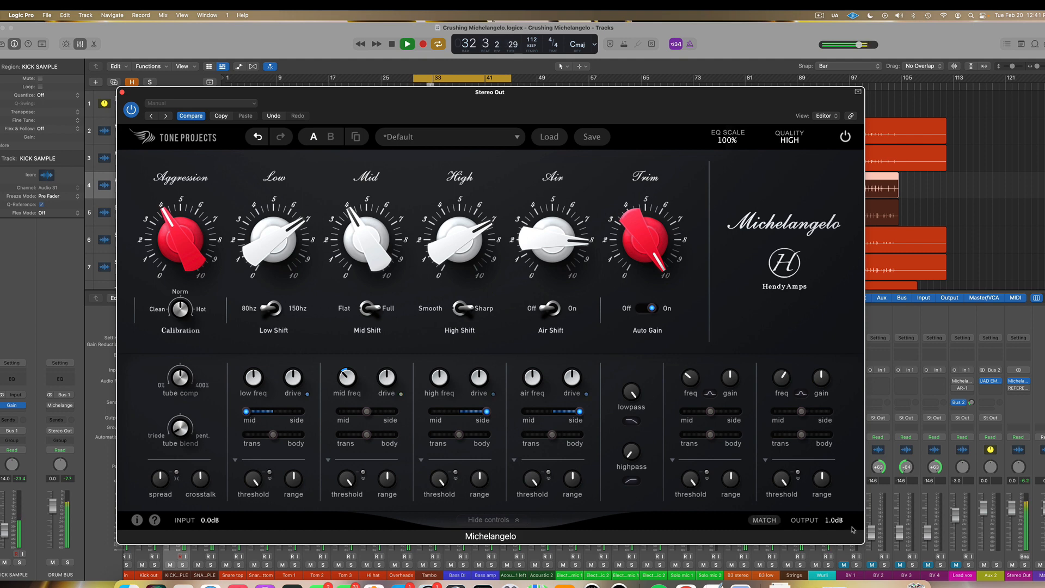
{"action": "key", "text": "space"}
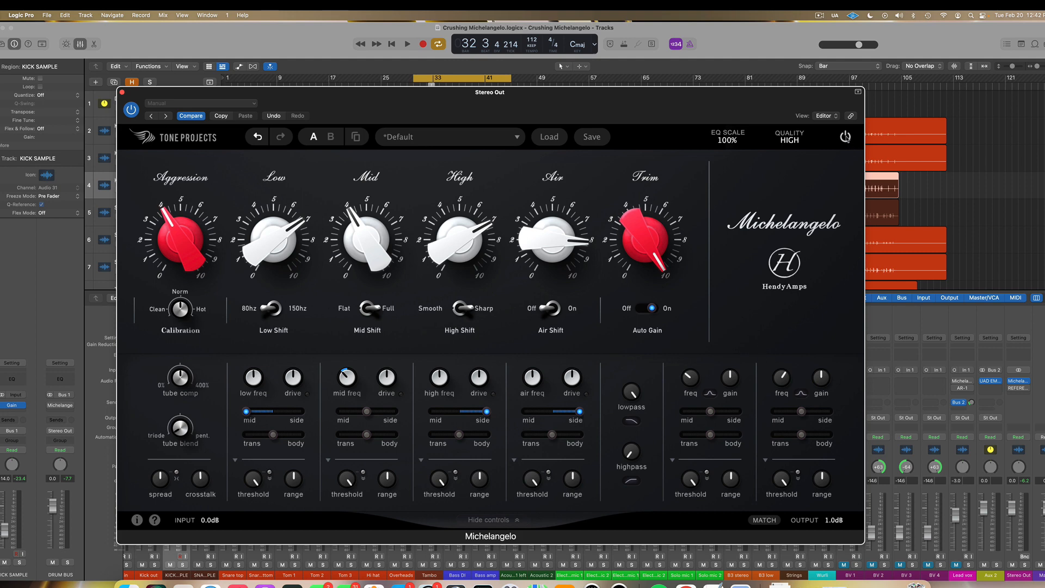
{"action": "key", "text": "space"}
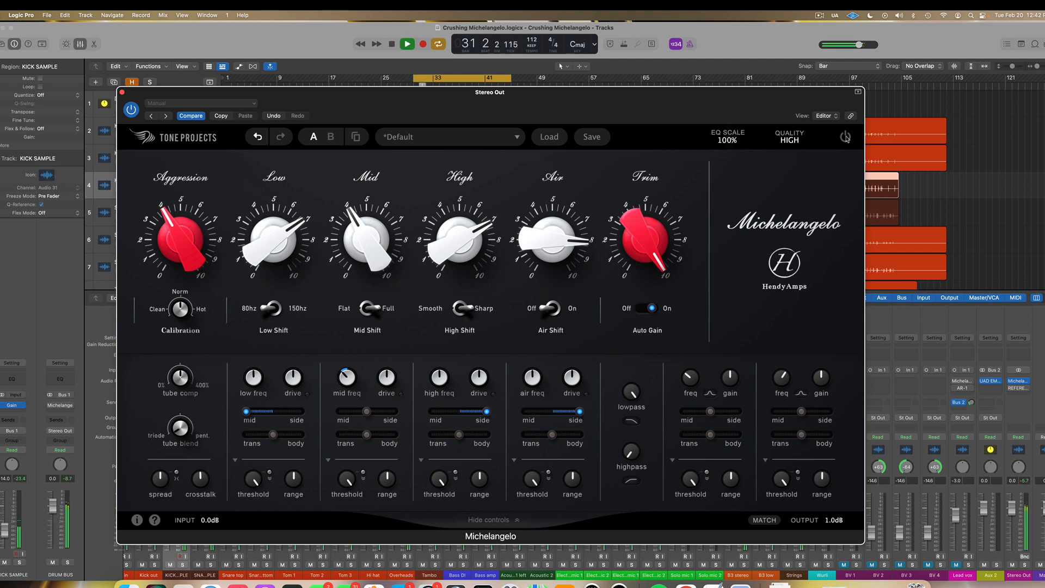
{"action": "left_click", "coordinate": [847, 137]}
{"action": "mouse_move", "coordinate": [278, 245]}
{"action": "key", "text": "space"}
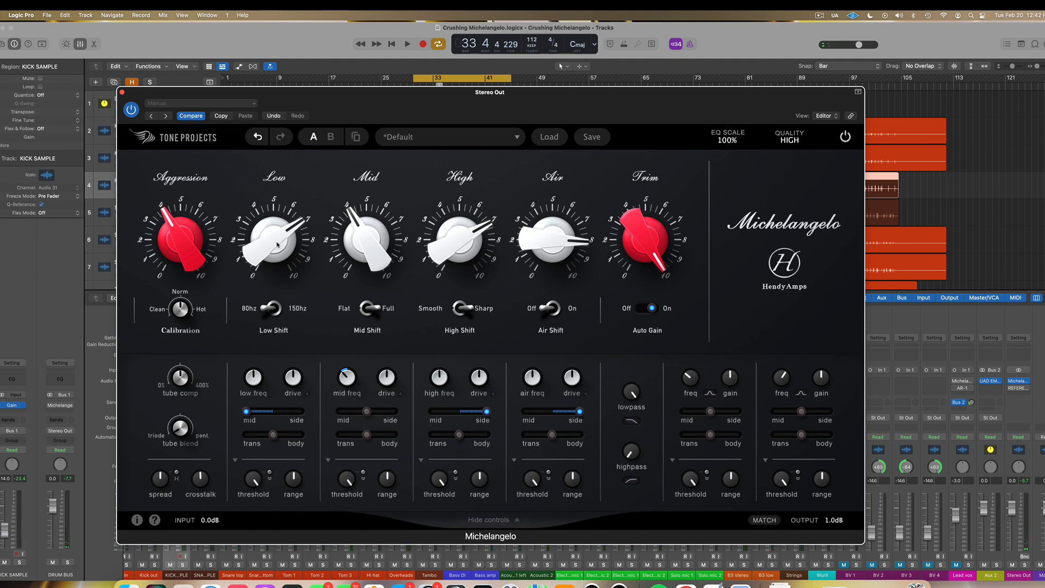
Lower Low to 5.98, rematch the output level to 1.5 dB during playback, and compare against bypass
{"action": "left_click_drag", "start_coordinate": [278, 245], "coordinate": [276, 282]}
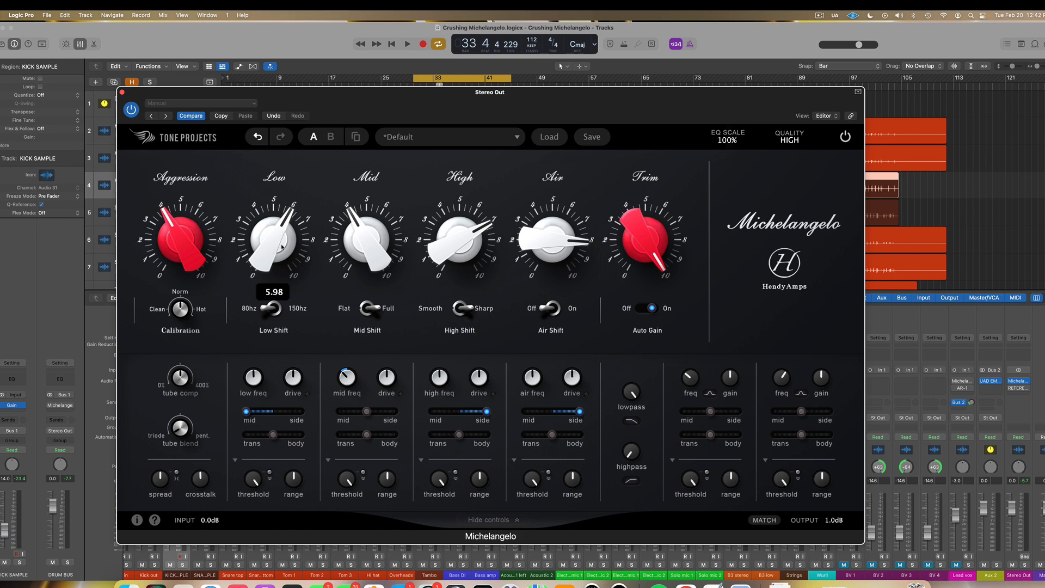
{"action": "key", "text": "space"}
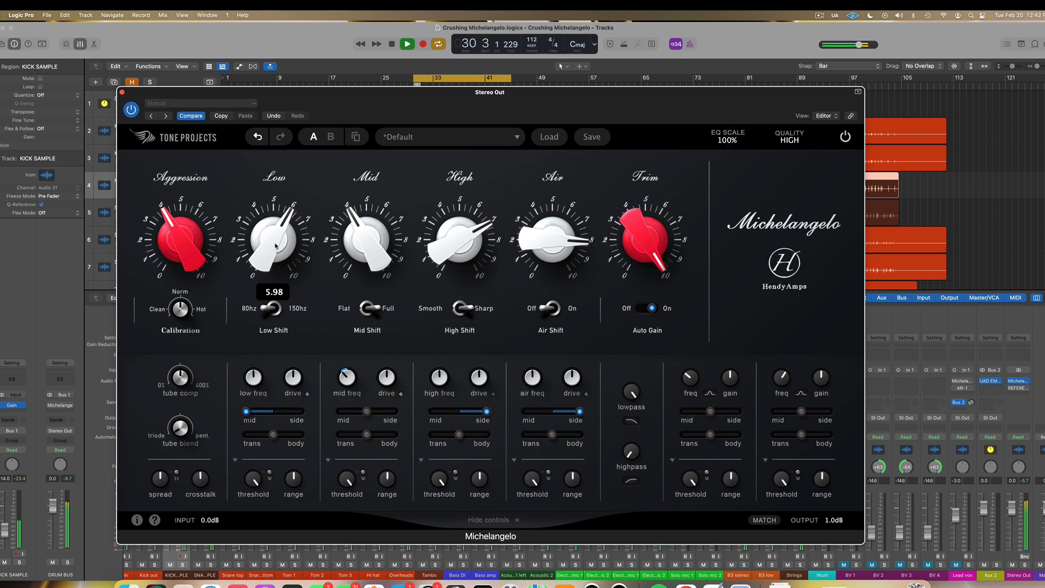
{"action": "left_click", "coordinate": [762, 520]}
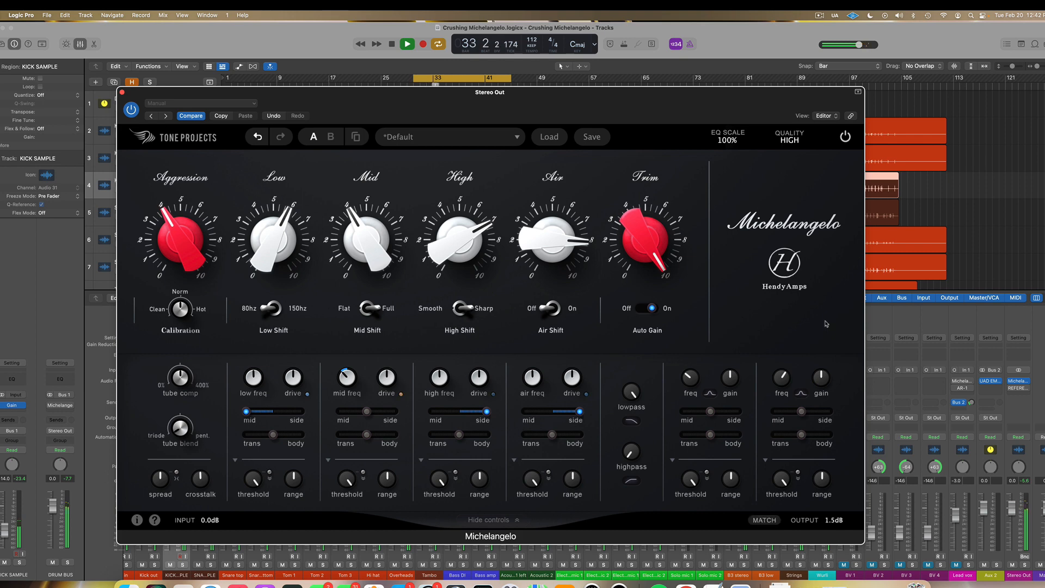
{"action": "left_click", "coordinate": [847, 136]}
{"action": "left_click", "coordinate": [846, 136]}
Raise High to 8.35 and Air slightly while the mix plays, and restart playback
{"action": "left_click_drag", "start_coordinate": [472, 230], "coordinate": [471, 199]}
{"action": "left_click_drag", "start_coordinate": [576, 249], "coordinate": [576, 240]}
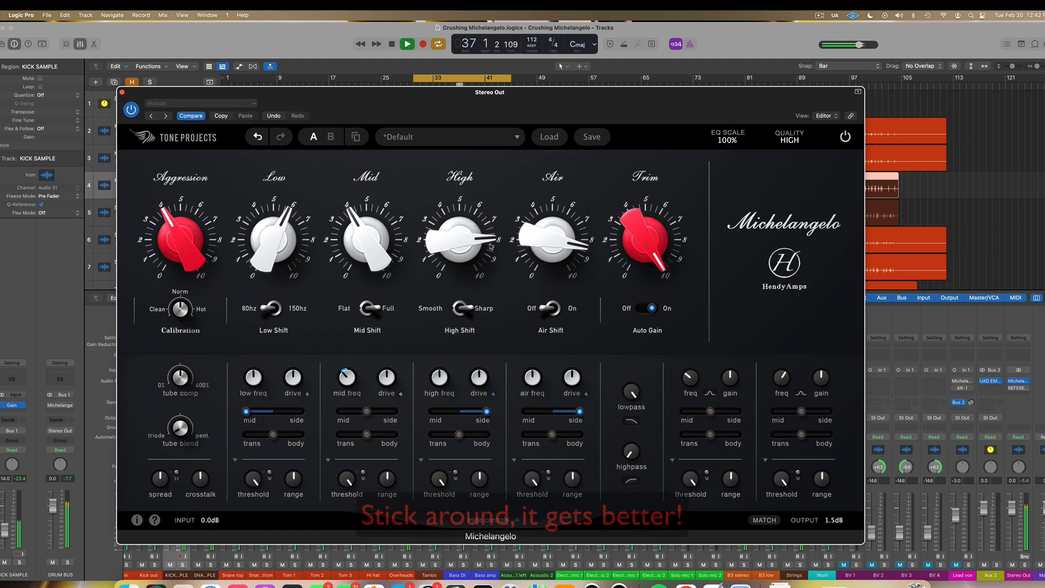
{"action": "left_click_drag", "start_coordinate": [474, 249], "coordinate": [475, 235]}
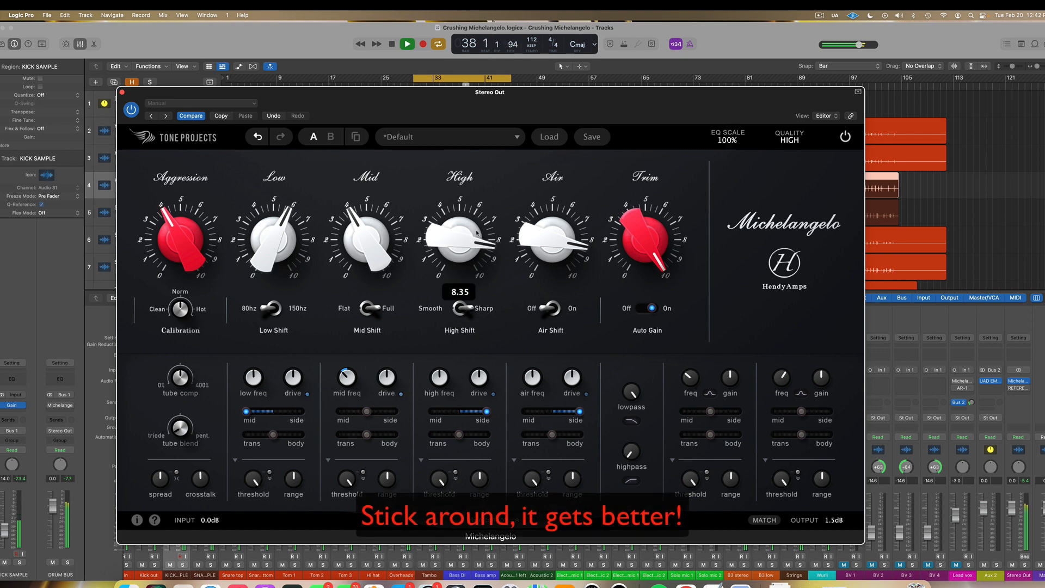
{"action": "left_click_drag", "start_coordinate": [378, 243], "coordinate": [378, 249]}
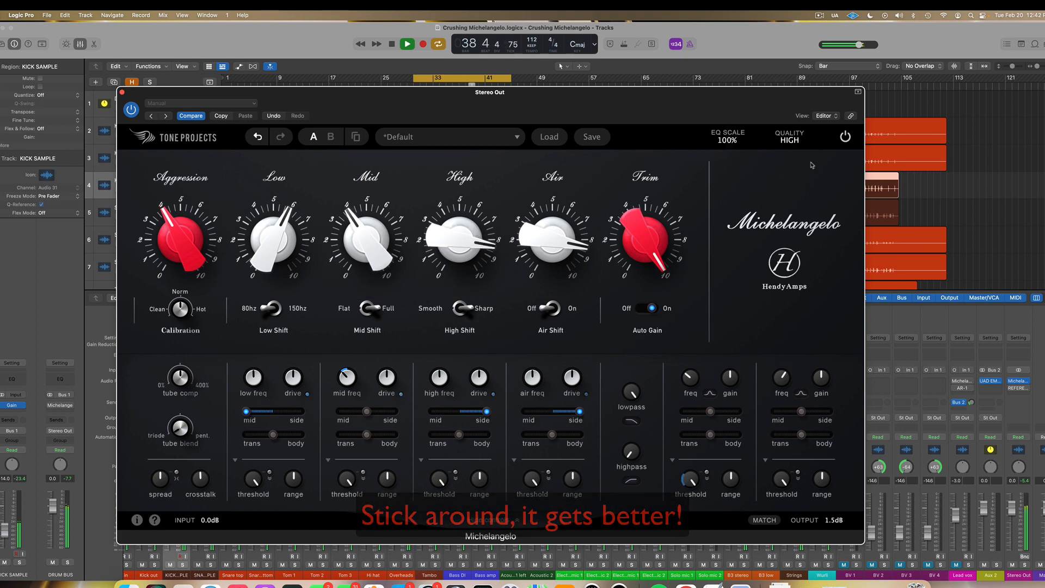
{"action": "key", "text": "space"}
{"action": "key", "text": "space"}
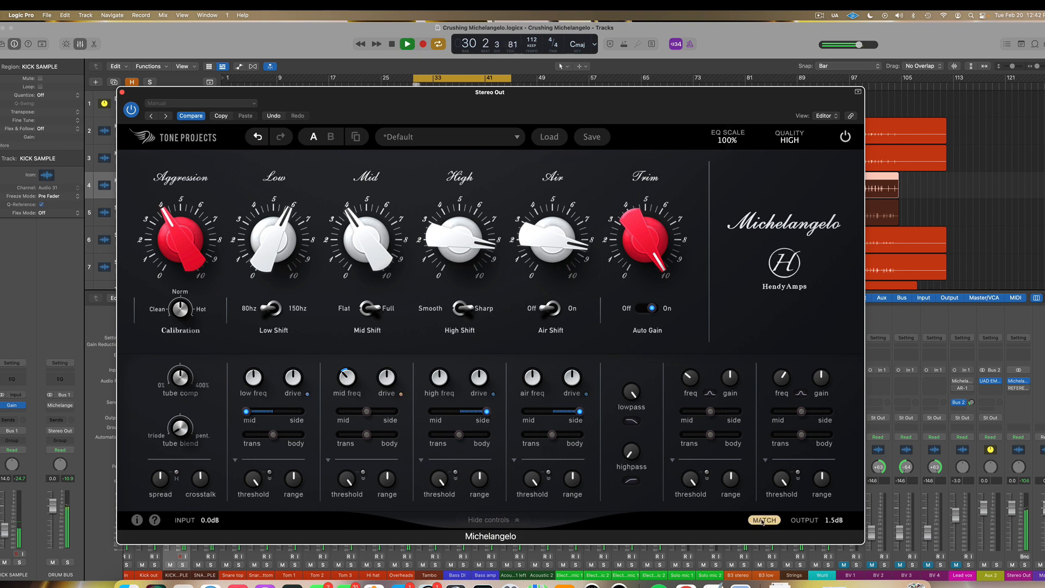
Rematch the output level to 2.3 dB and compare the mix with the Michelangelo bypassed and active
{"action": "left_click", "coordinate": [762, 527]}
{"action": "left_click", "coordinate": [845, 137]}
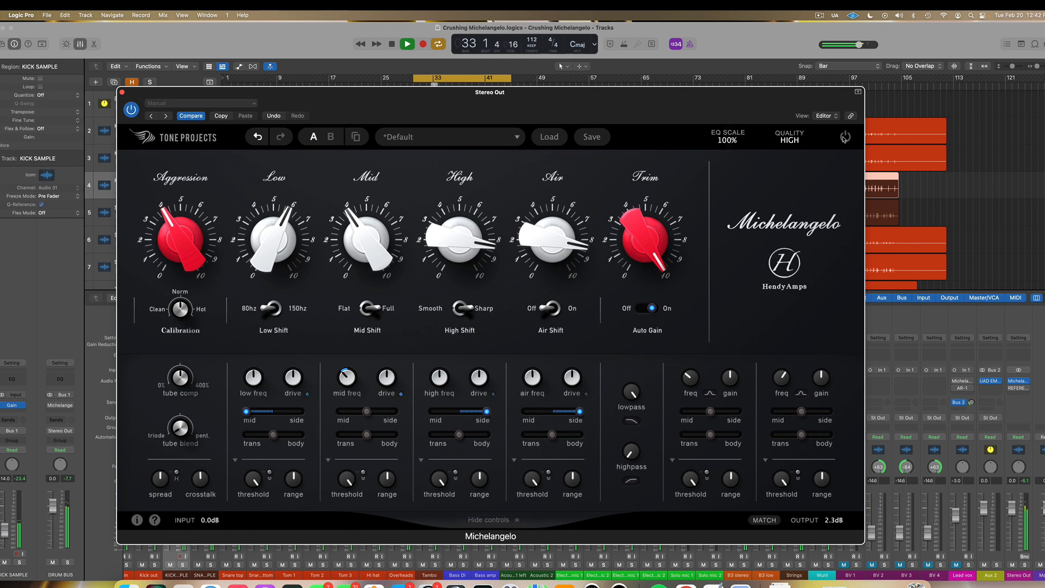
{"action": "left_click", "coordinate": [845, 137]}
{"action": "key", "text": "space"}
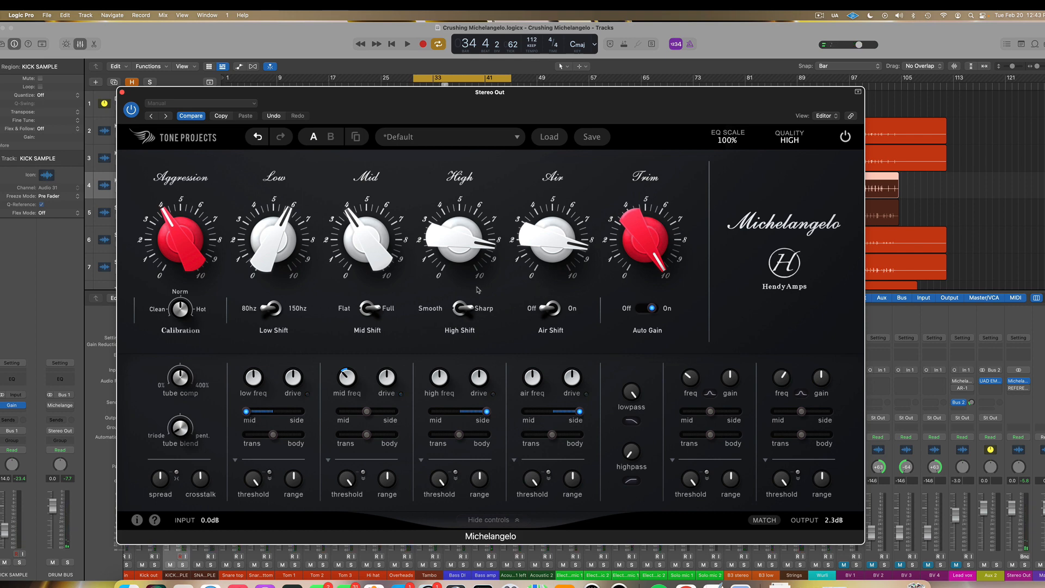
Move the plug-in window up to reveal the mixer faders, and nudge High and Air slightly higher during playback
{"action": "left_click_drag", "start_coordinate": [632, 109], "coordinate": [623, 77]}
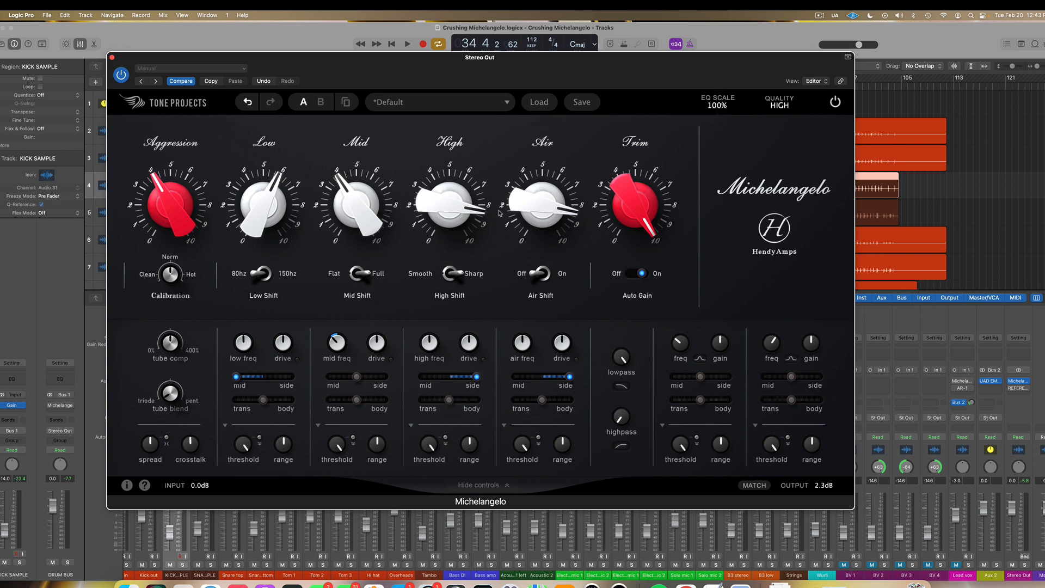
{"action": "key", "text": "space"}
{"action": "mouse_move", "coordinate": [459, 203]}
{"action": "left_click_drag", "start_coordinate": [459, 203], "coordinate": [459, 199]}
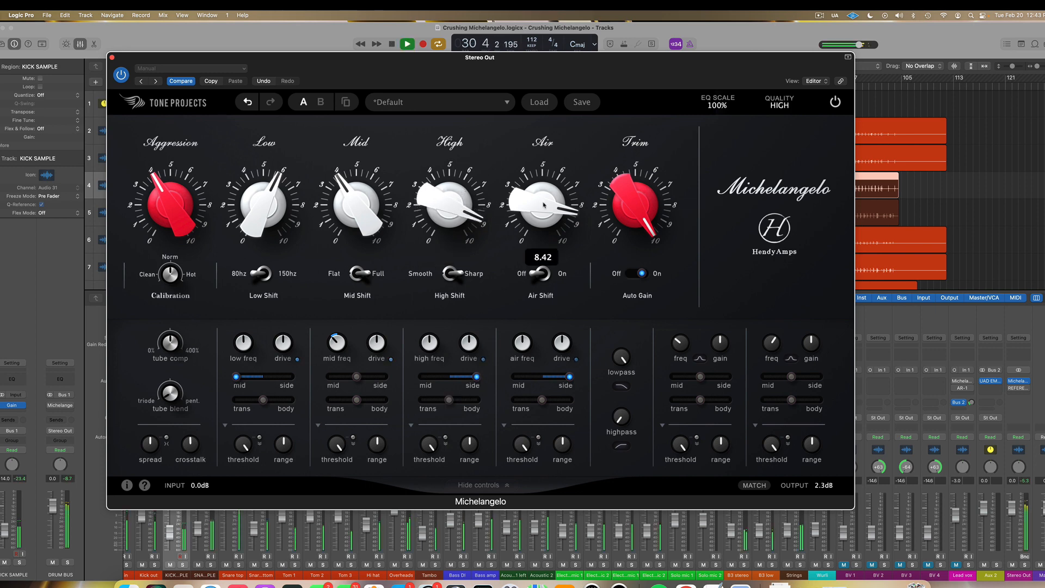
{"action": "left_click_drag", "start_coordinate": [542, 203], "coordinate": [542, 200]}
Pull the Air and High mid/side balances partway back from full side, and rematch the output level to 2.2 dB
{"action": "left_click_drag", "start_coordinate": [571, 380], "coordinate": [419, 381]}
{"action": "left_click", "coordinate": [753, 486]}
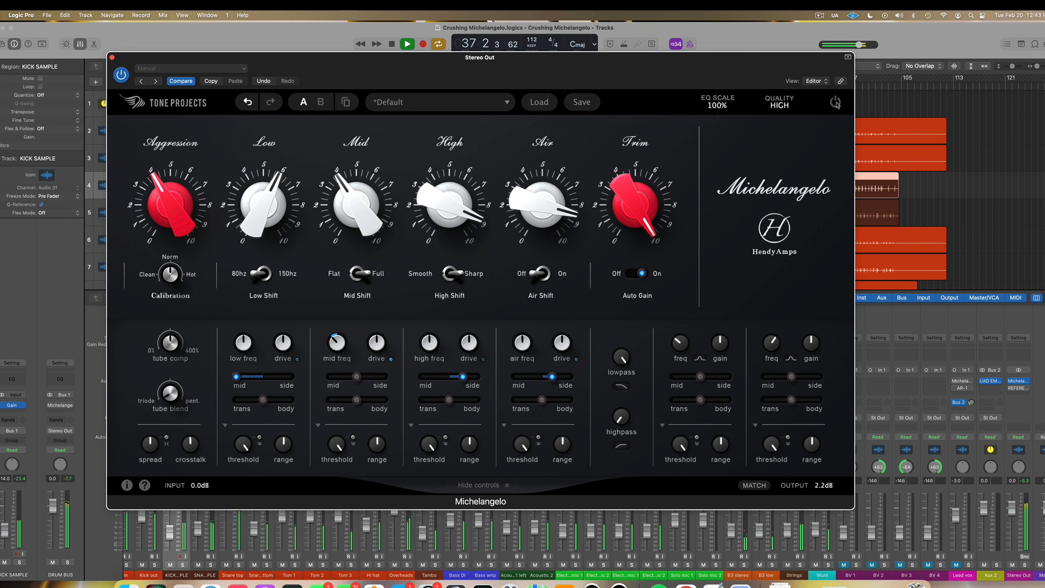
{"action": "key", "text": "space"}
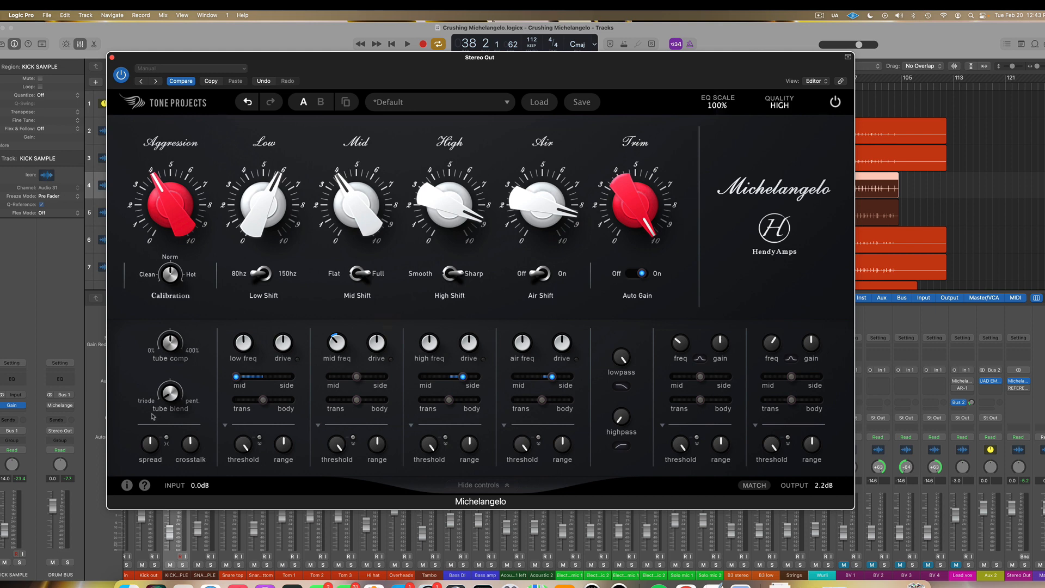
Audition the Spread control during playback by raising it to 400%, lowering it to its minimum, and returning it to 400%
{"action": "mouse_move", "coordinate": [151, 445]}
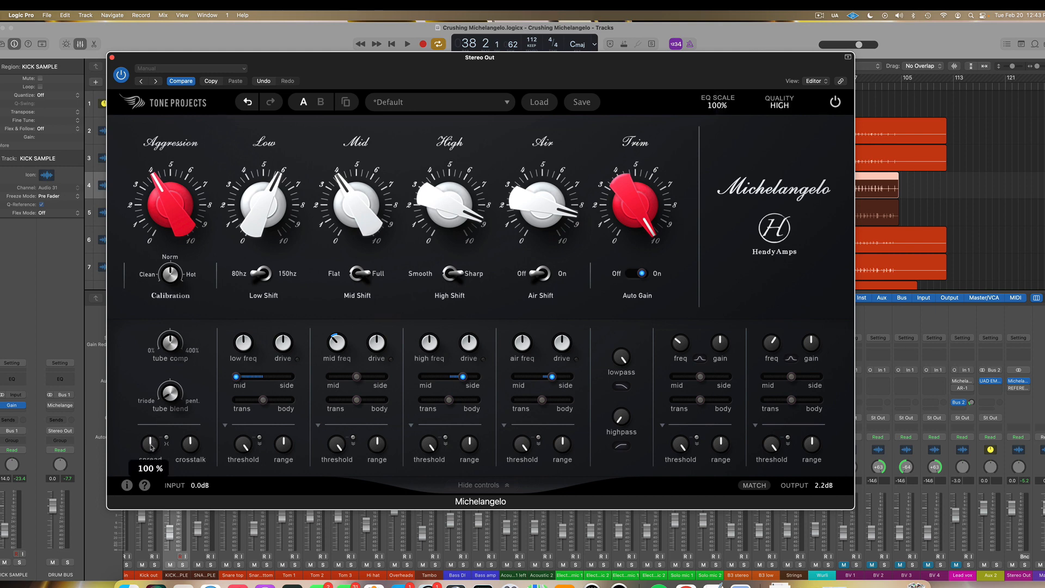
{"action": "key", "text": "space"}
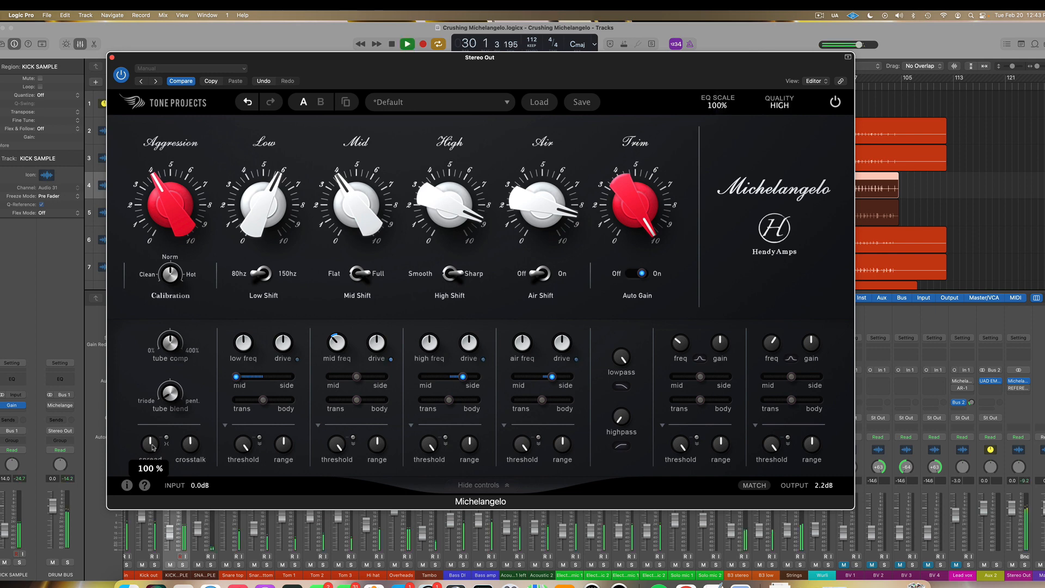
{"action": "left_click_drag", "start_coordinate": [153, 449], "coordinate": [156, 433]}
{"action": "mouse_move", "coordinate": [151, 446]}
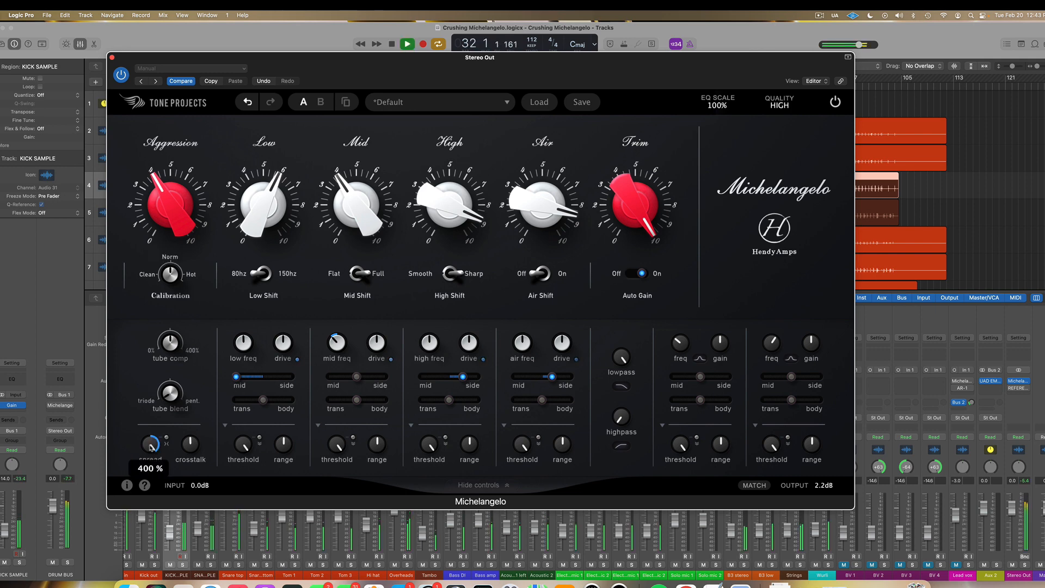
{"action": "left_click_drag", "start_coordinate": [152, 447], "coordinate": [152, 462]}
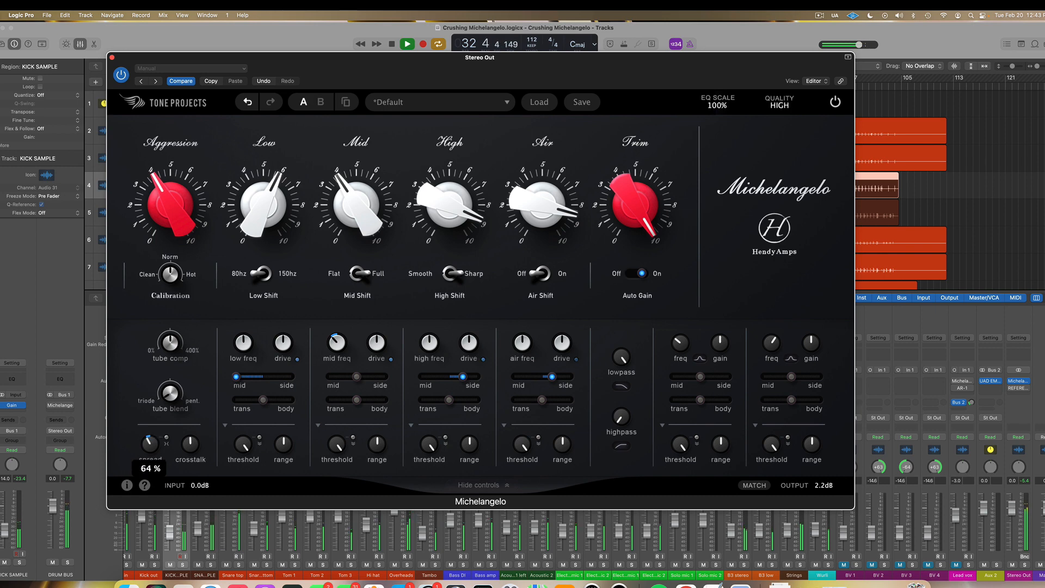
{"action": "mouse_move", "coordinate": [155, 442]}
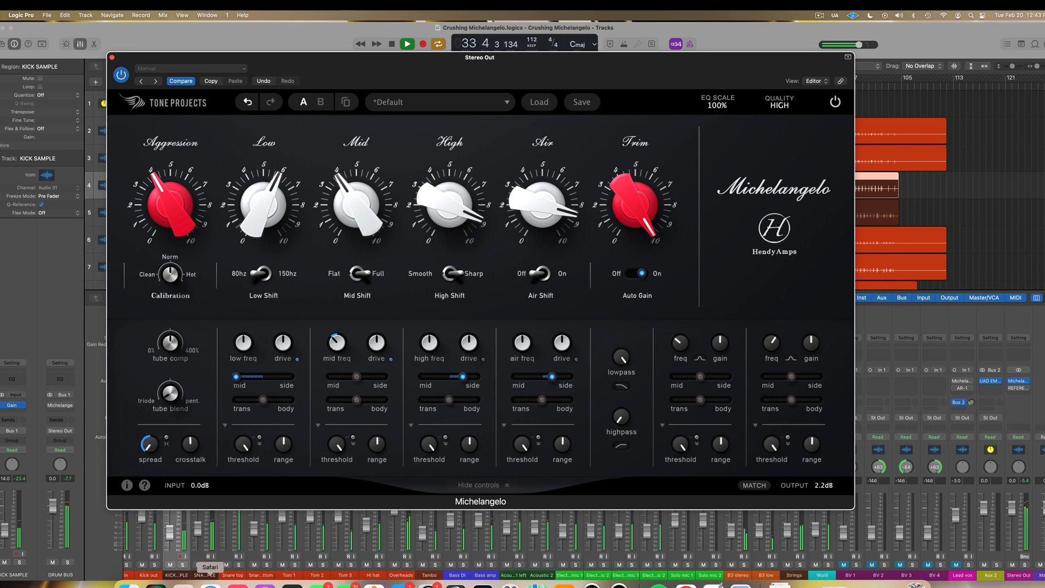
{"action": "left_click_drag", "start_coordinate": [156, 442], "coordinate": [155, 440]}
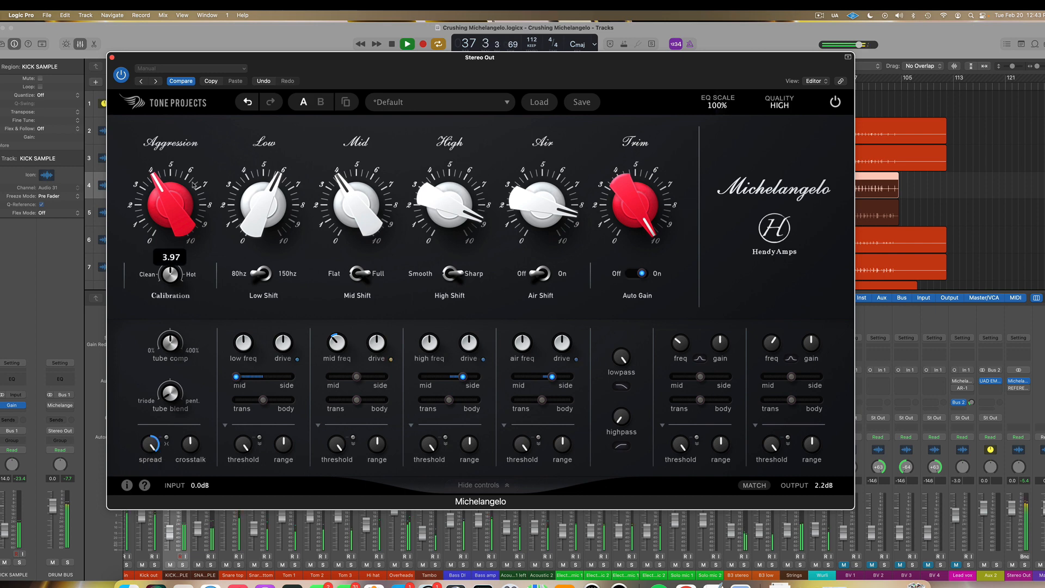
{"action": "key", "text": "space"}
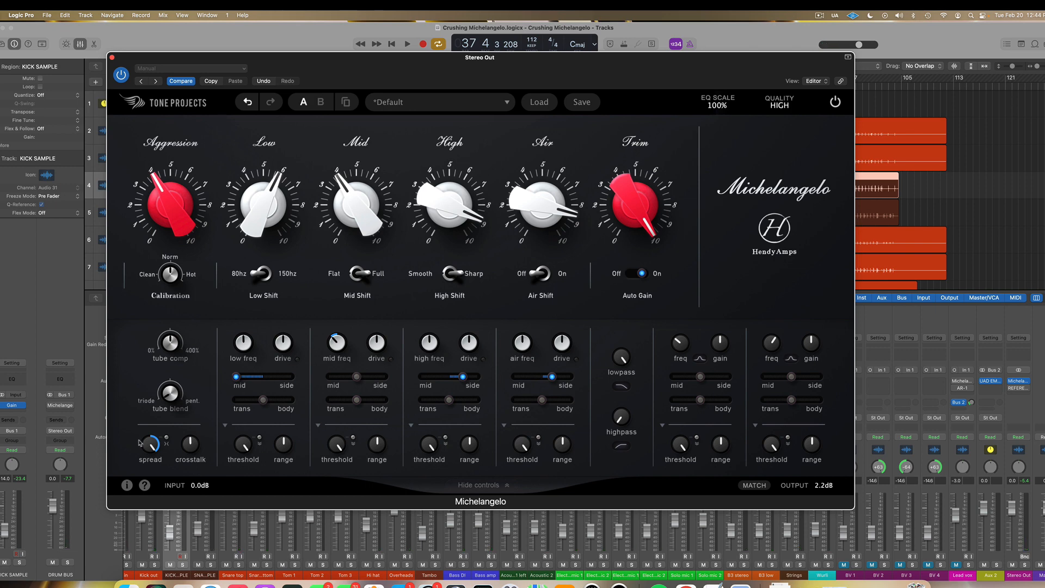
{"action": "mouse_move", "coordinate": [150, 447]}
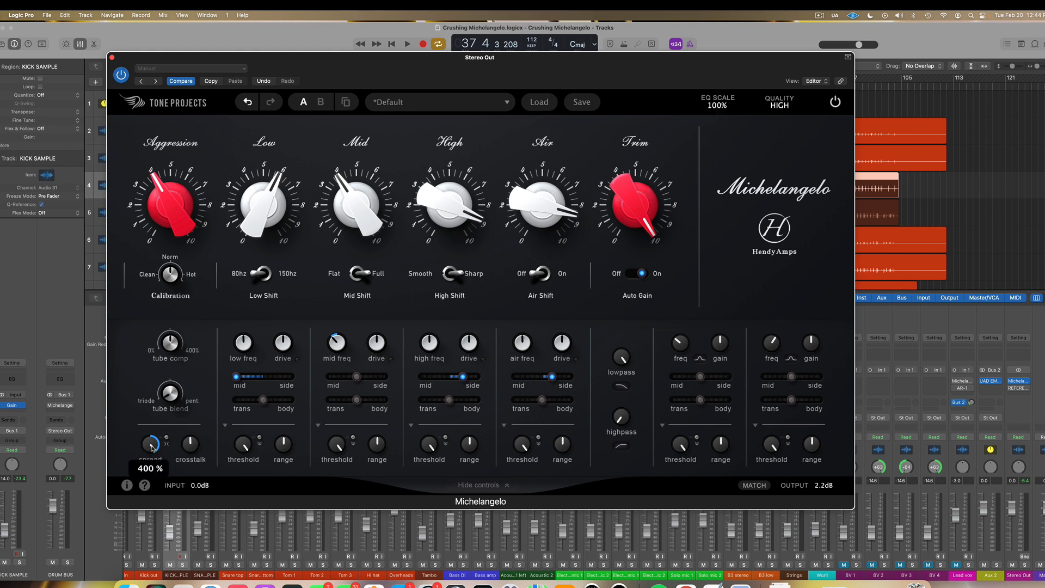
Audition Spread again during playback, lowering it to about 93% and returning it to its maximum
{"action": "left_click_drag", "start_coordinate": [152, 444], "coordinate": [153, 454]}
{"action": "key", "text": "space"}
{"action": "scroll", "coordinate": [152, 450], "scroll_direction": "down", "scroll_amount": 2}
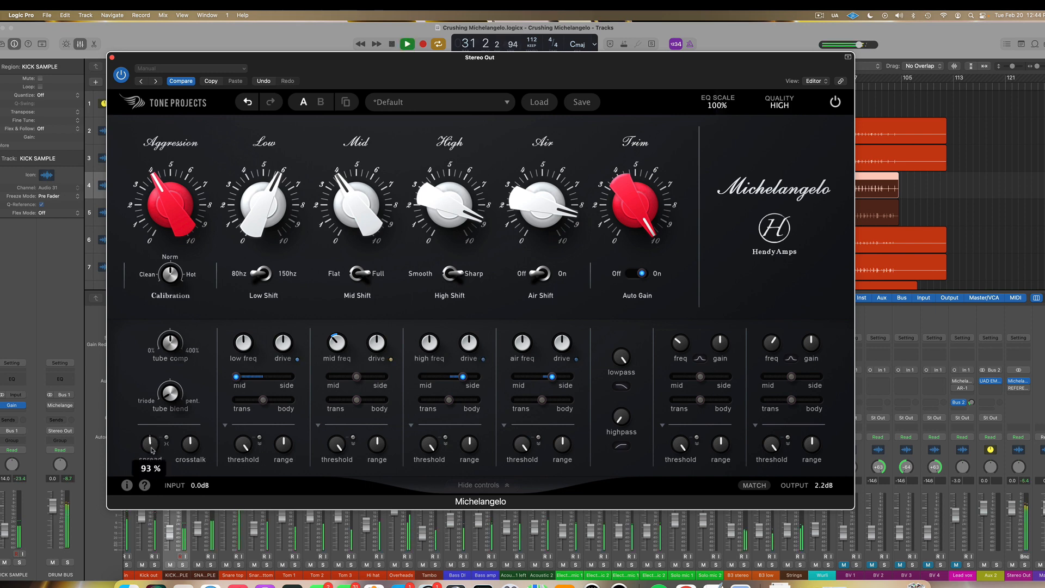
{"action": "mouse_move", "coordinate": [191, 241]}
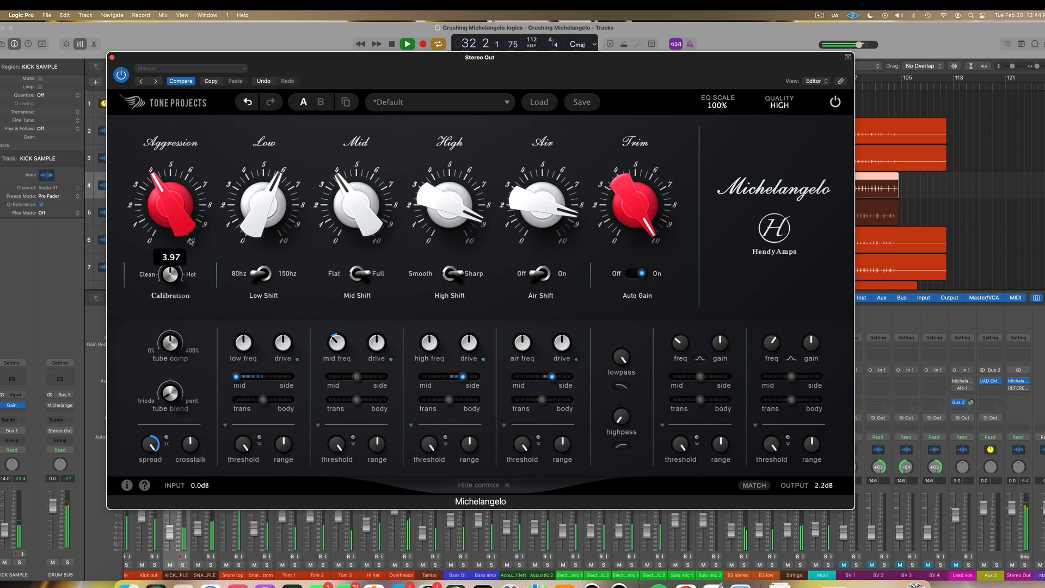
Audition Crosstalk during playback by turning it well below 0 dB, and leave it raised well above 0 dB
{"action": "mouse_move", "coordinate": [191, 446]}
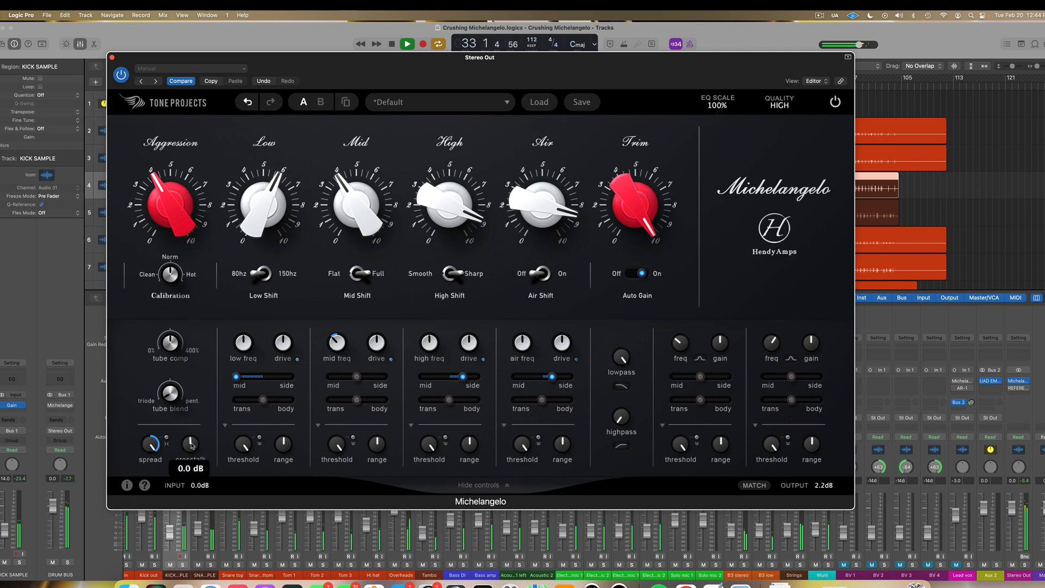
{"action": "scroll", "coordinate": [190, 445], "scroll_direction": "down", "scroll_amount": 5}
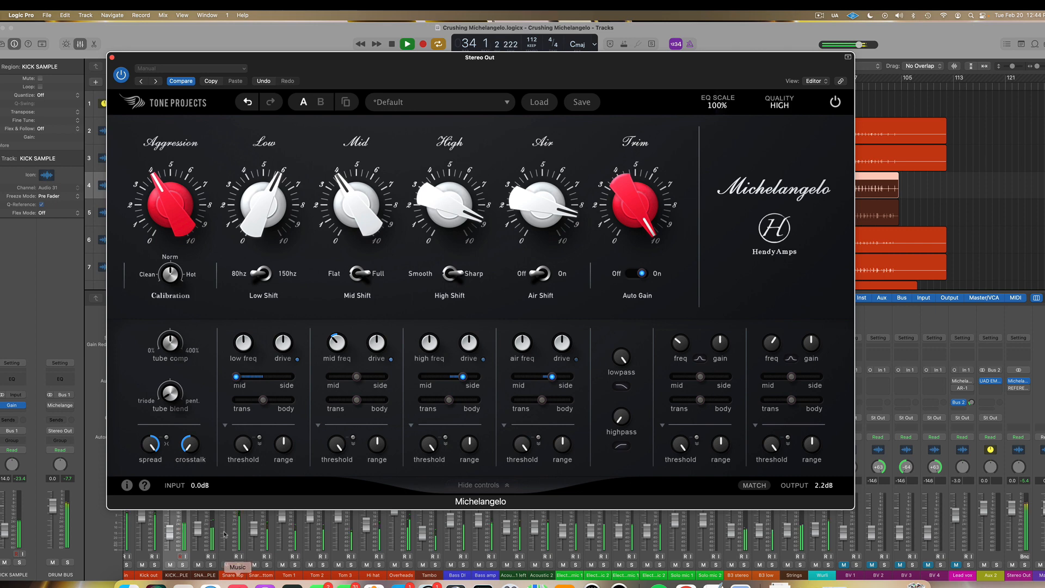
{"action": "scroll", "coordinate": [191, 446], "scroll_direction": "up", "scroll_amount": 5}
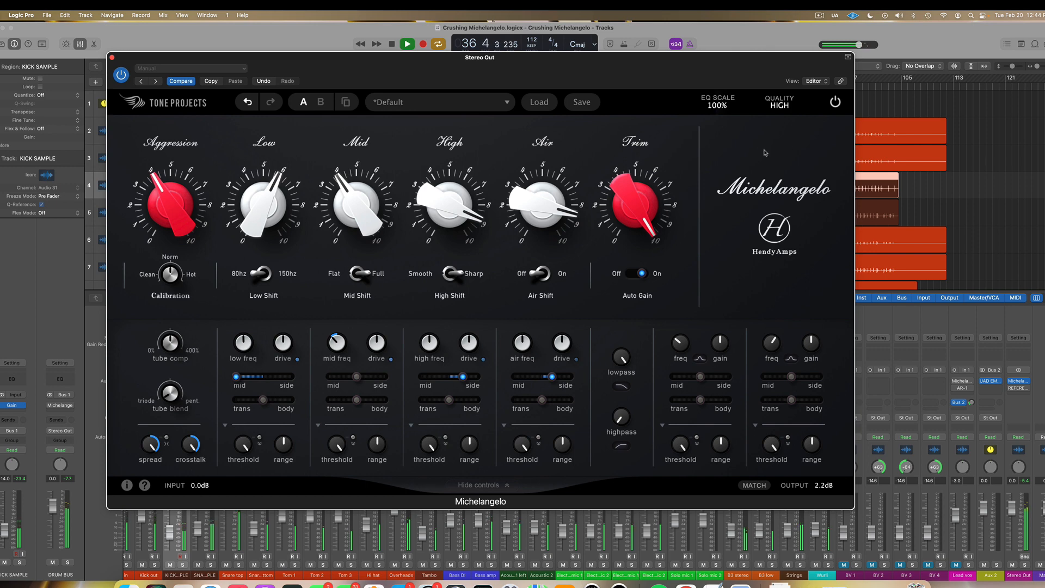
Compare the mix with the Michelangelo bypassed and active, rematching the output level to 2.2 dB between playback passes
{"action": "left_click", "coordinate": [835, 103]}
{"action": "key", "text": "space"}
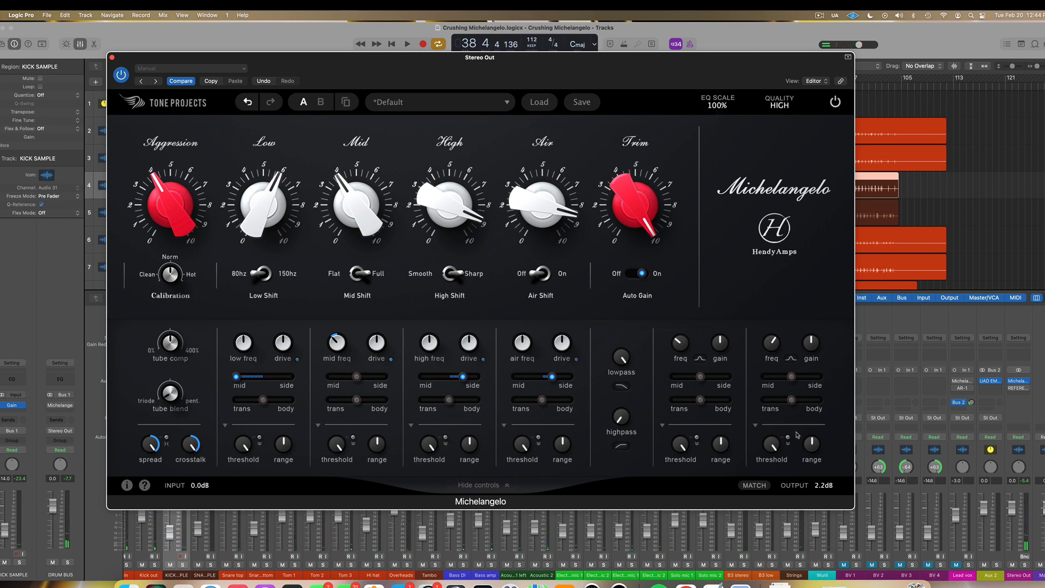
{"action": "key", "text": "space"}
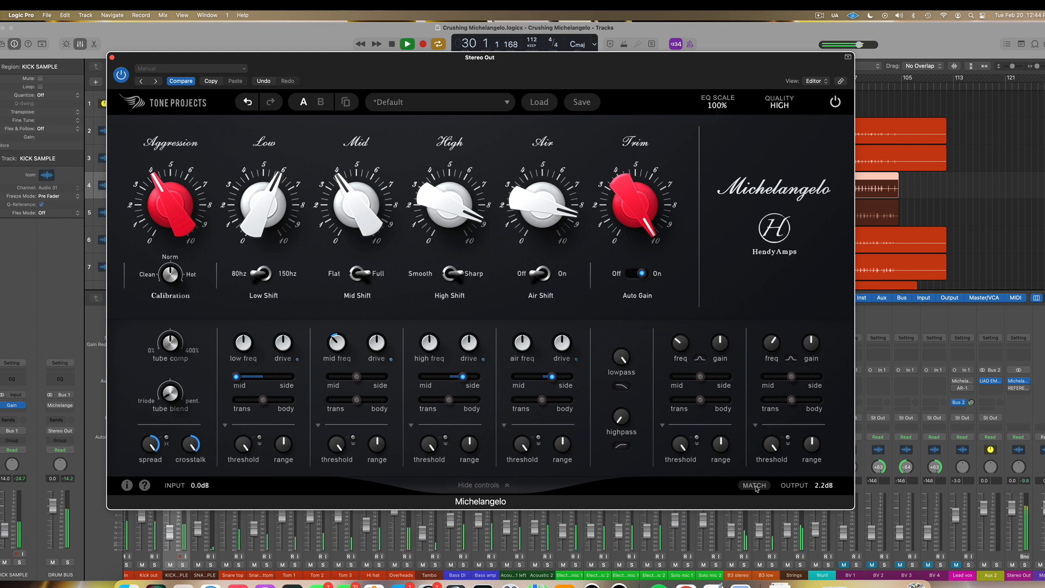
{"action": "left_click", "coordinate": [755, 486]}
{"action": "left_click", "coordinate": [836, 103]}
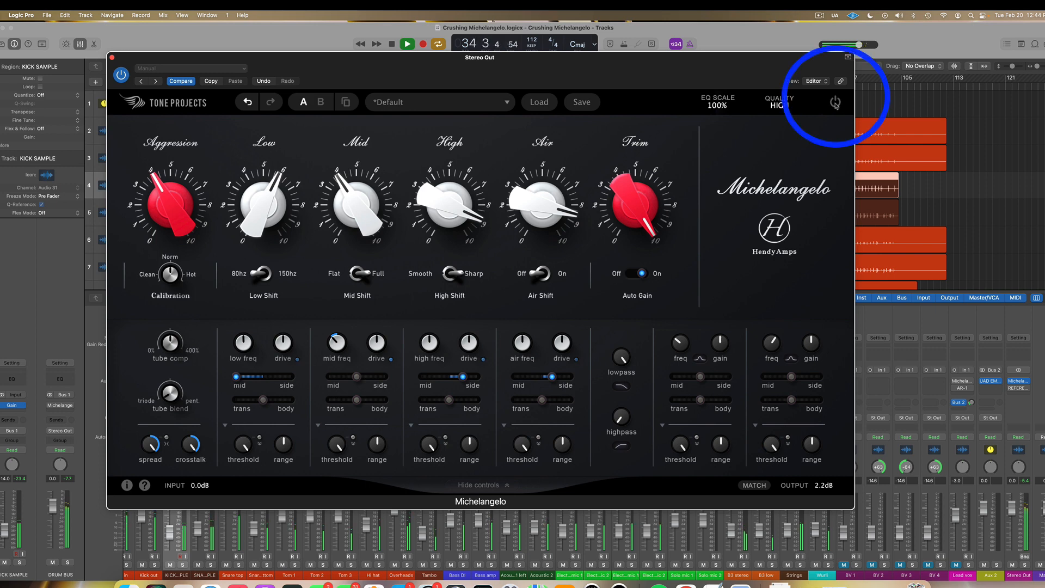
{"action": "left_click", "coordinate": [835, 103]}
{"action": "key", "text": "space"}
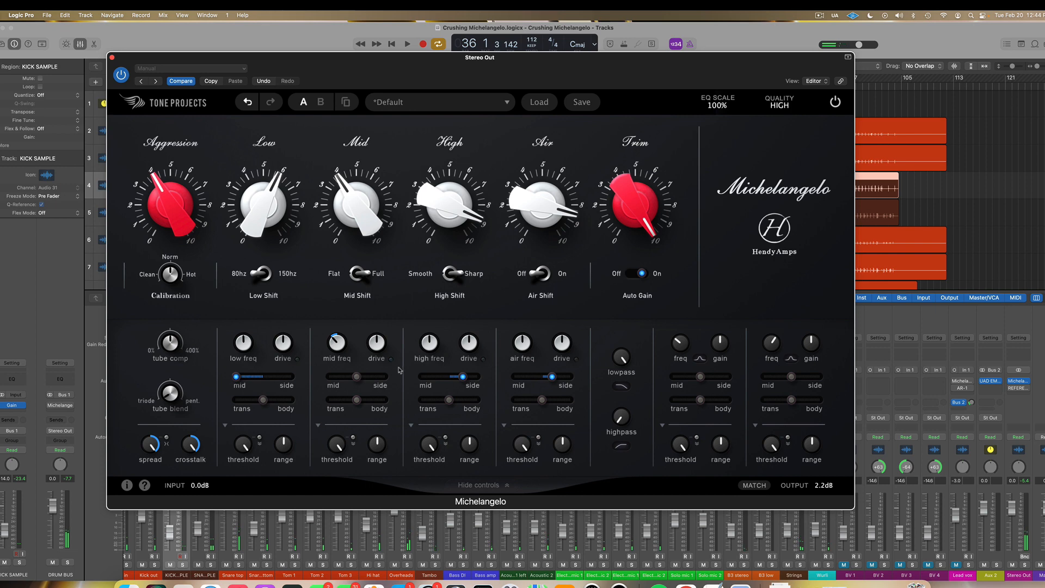
Lower the Mid band's drive below 0 dB, checking its drive indicator in short playback passes before and after the change
{"action": "key", "text": "space"}
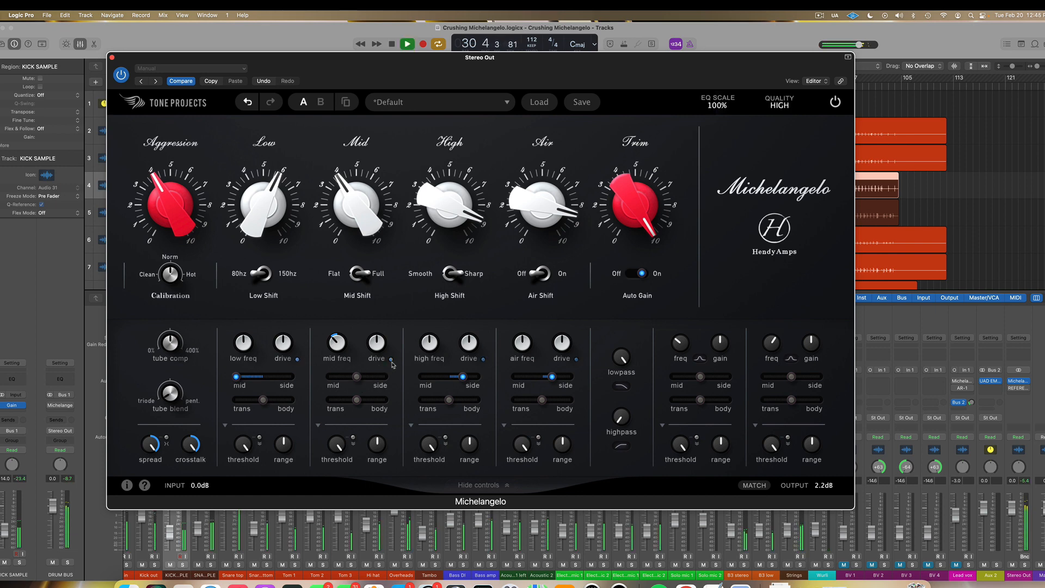
{"action": "key", "text": "space"}
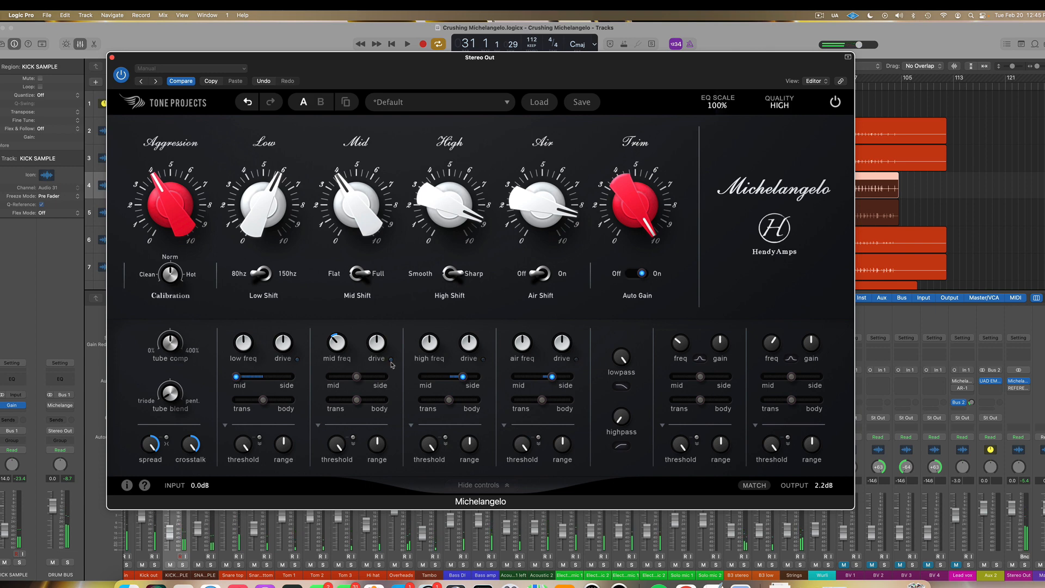
{"action": "key", "text": "space"}
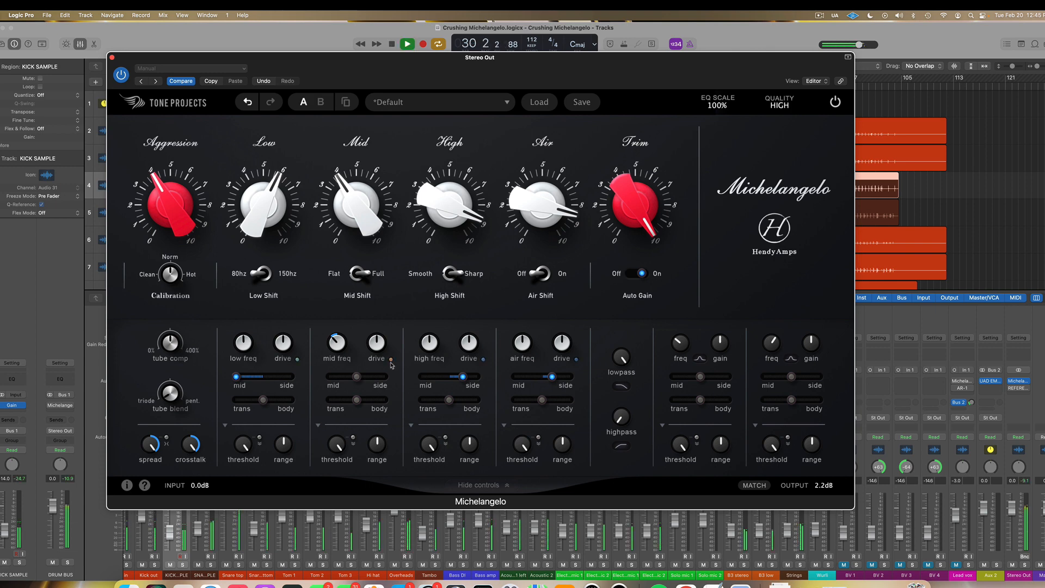
{"action": "mouse_move", "coordinate": [380, 350]}
{"action": "key", "text": "space"}
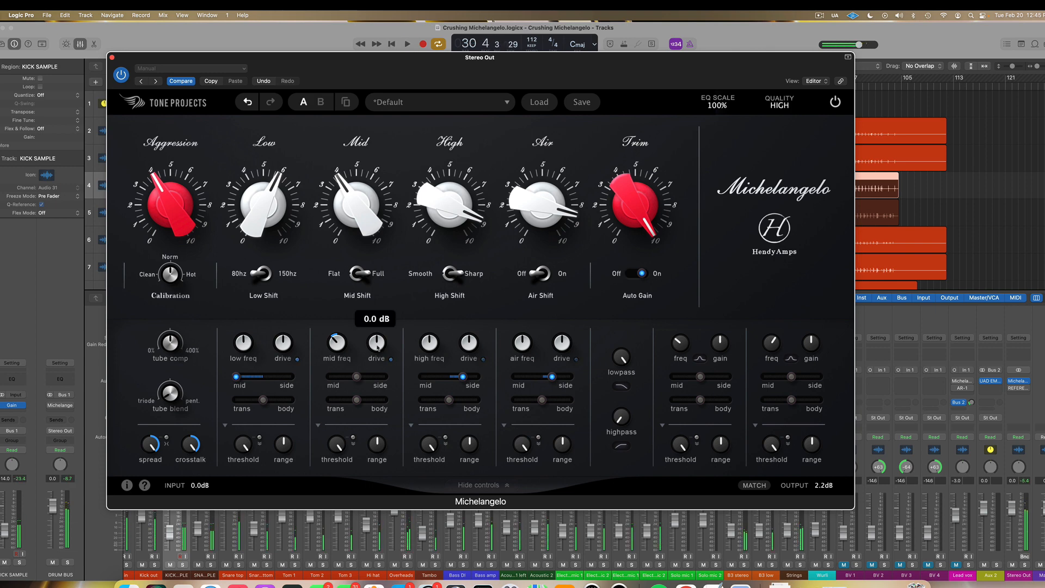
{"action": "left_click_drag", "start_coordinate": [378, 347], "coordinate": [378, 377]}
{"action": "key", "text": "space"}
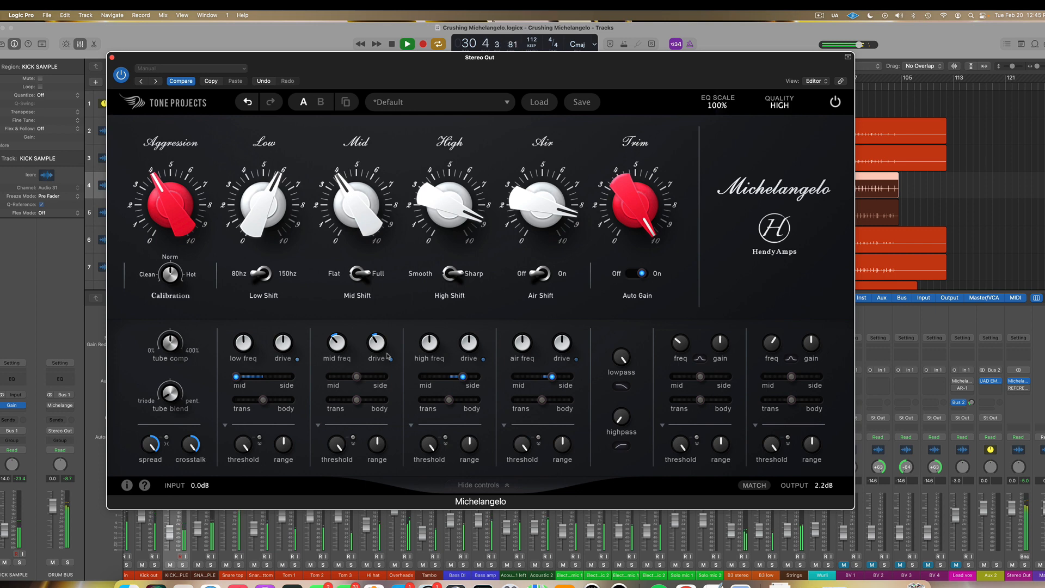
{"action": "key", "text": "space"}
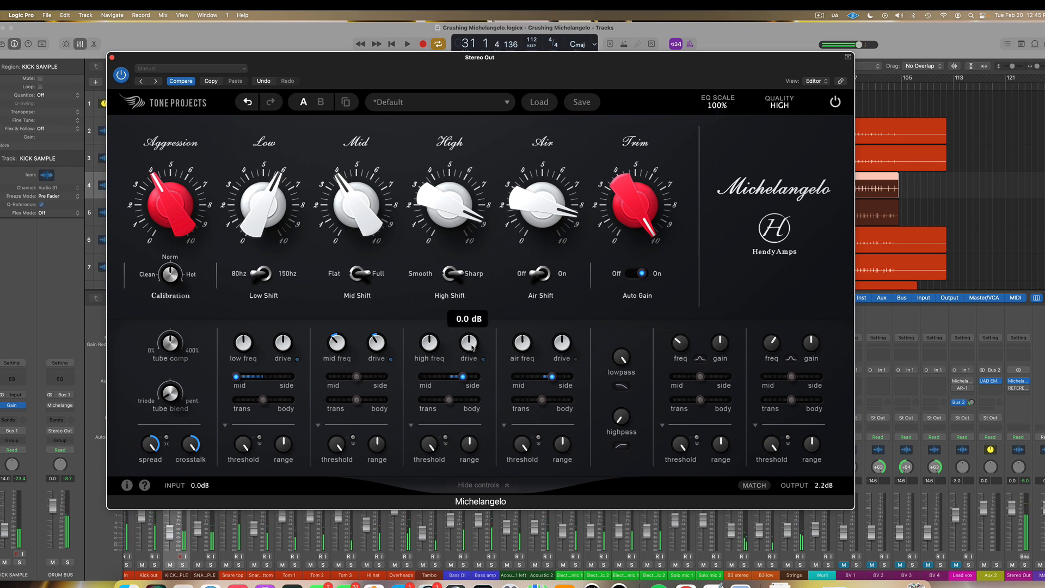
Raise the High and Air drive to near maximum during playback, and compare the mix with the Michelangelo bypassed and active
{"action": "key", "text": "space"}
{"action": "left_click_drag", "start_coordinate": [470, 344], "coordinate": [496, 57]}
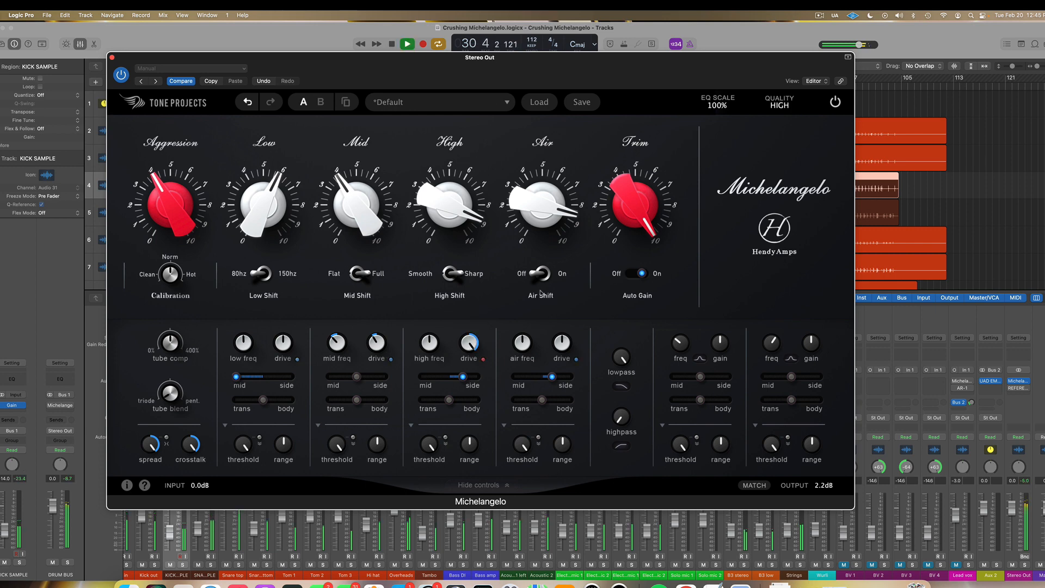
{"action": "left_click_drag", "start_coordinate": [562, 342], "coordinate": [558, 260]}
{"action": "left_click", "coordinate": [836, 103]}
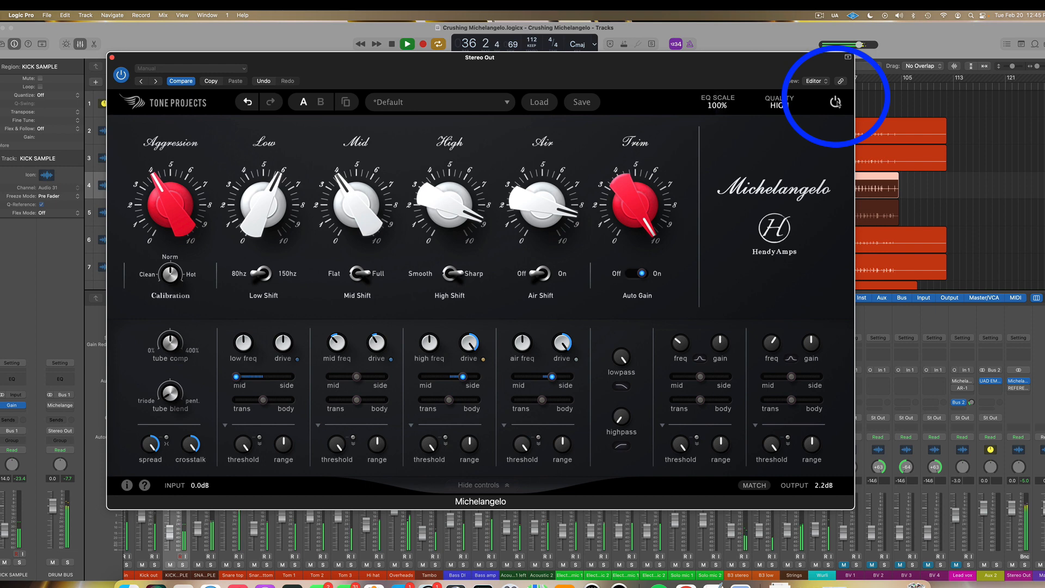
{"action": "key", "text": "space"}
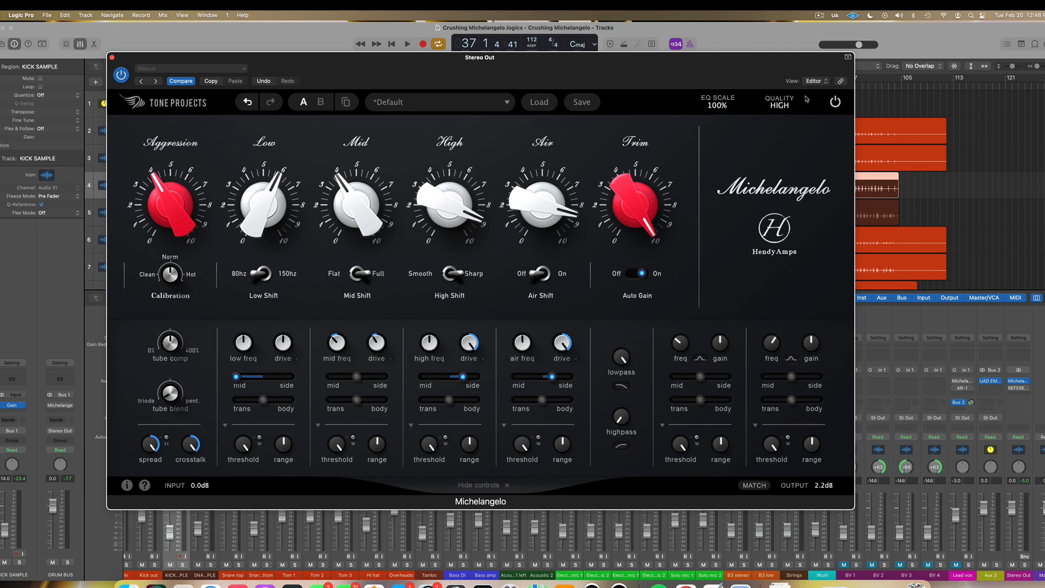
{"action": "mouse_move", "coordinate": [558, 210]}
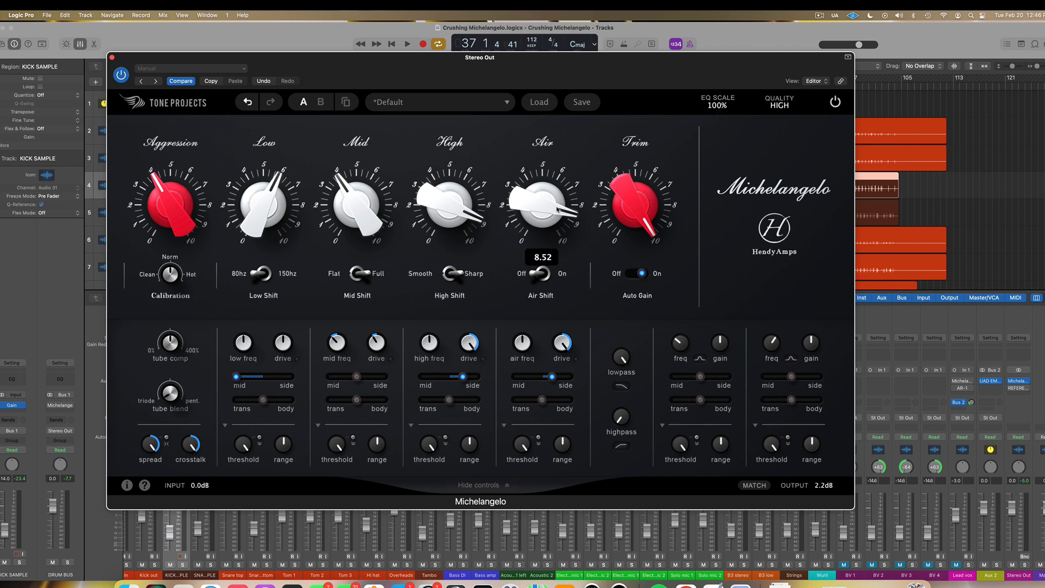